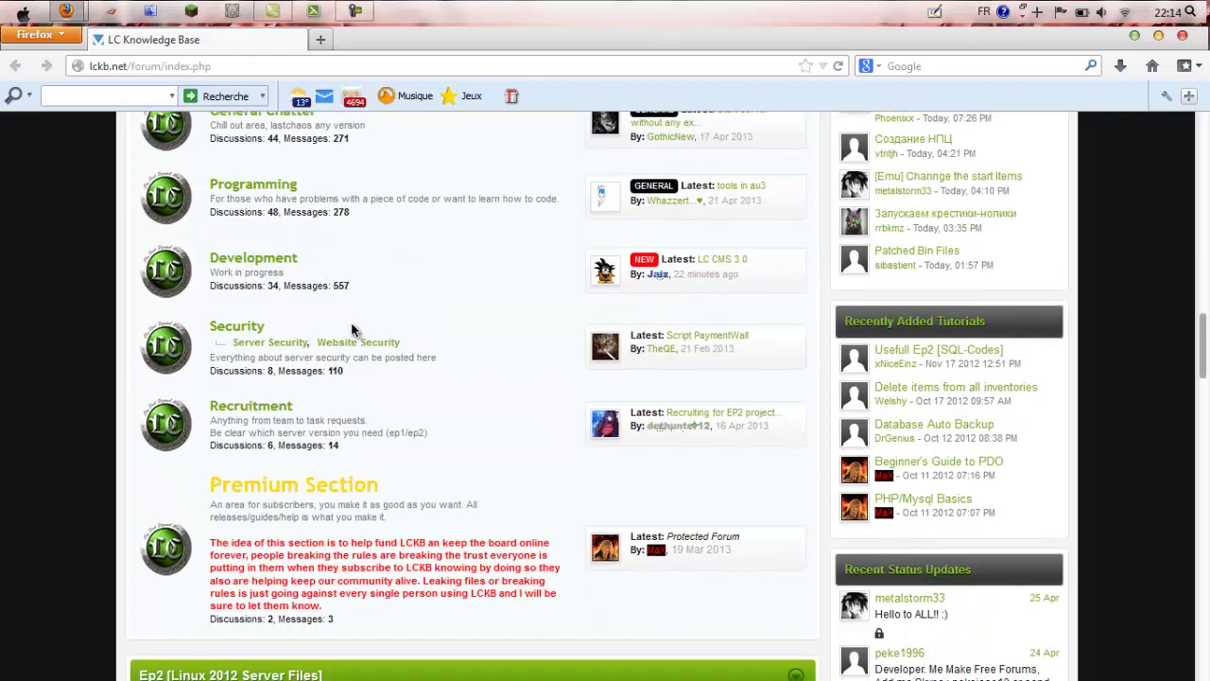
pyautogui.scroll(-5, 294, 348)
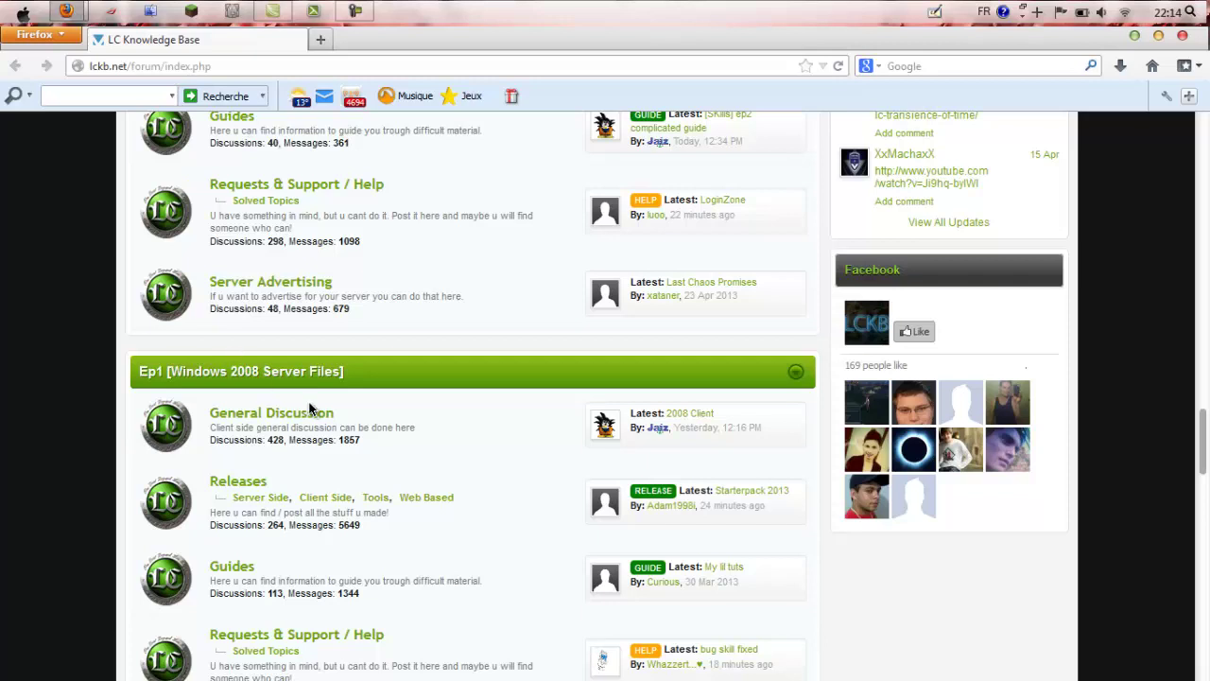
# Step: Reload the LC Knowledge Base forum index page
pyautogui.scroll(1, 311, 411)
pyautogui.click(100, 66)
pyautogui.press('Return')
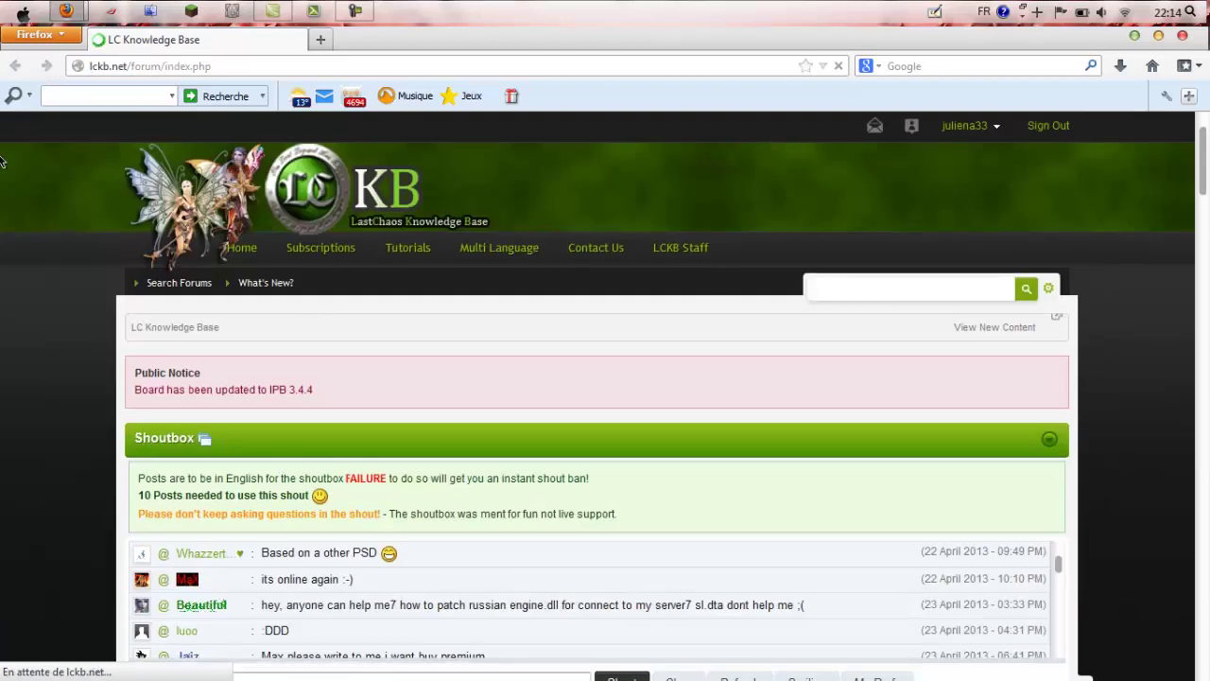
# Step: Open the Server Side releases board under Ep1 [Windows 2008 Server Files]
pyautogui.scroll(-1, 259, 289)
pyautogui.scroll(-14, 262, 291)
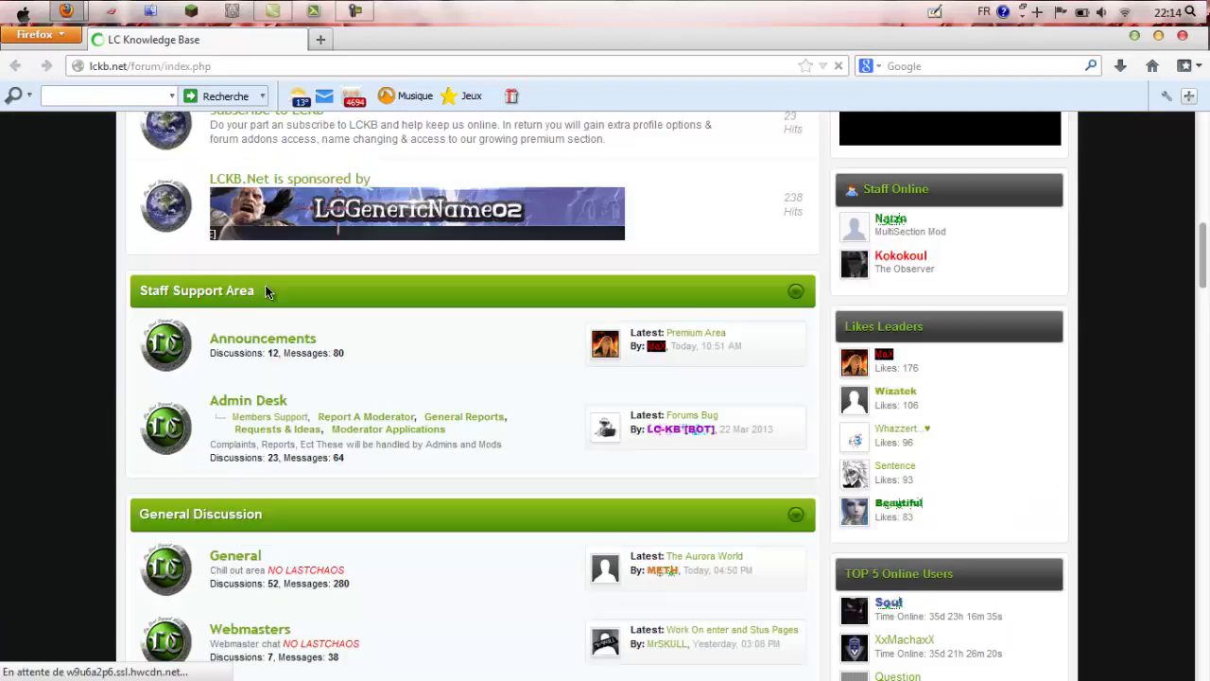
pyautogui.scroll(-10, 1128, 230)
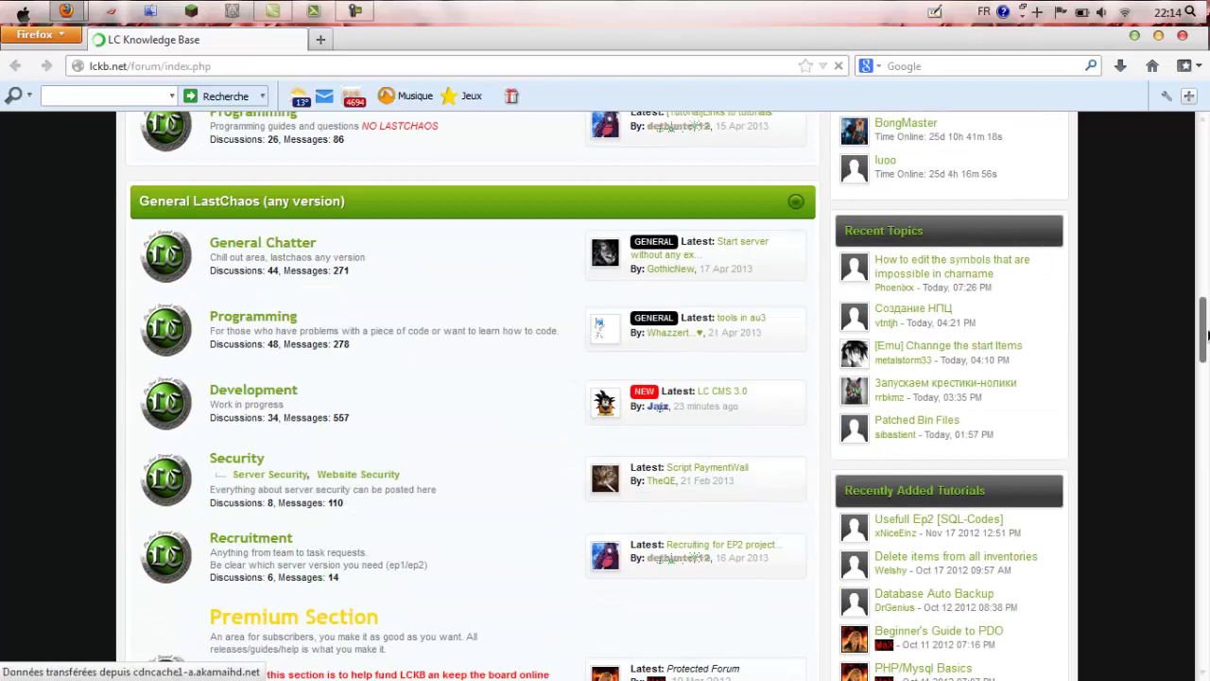
pyautogui.scroll(-3, 1205, 375)
pyautogui.scroll(-10, 1204, 375)
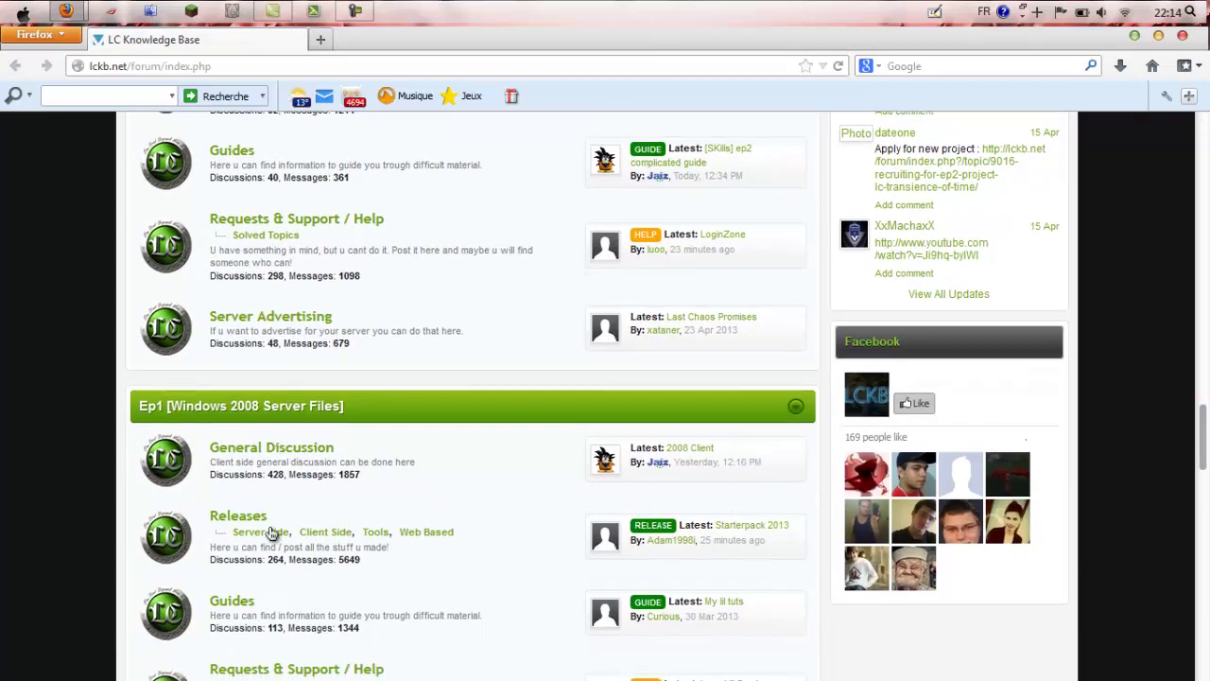
pyautogui.click(260, 540)
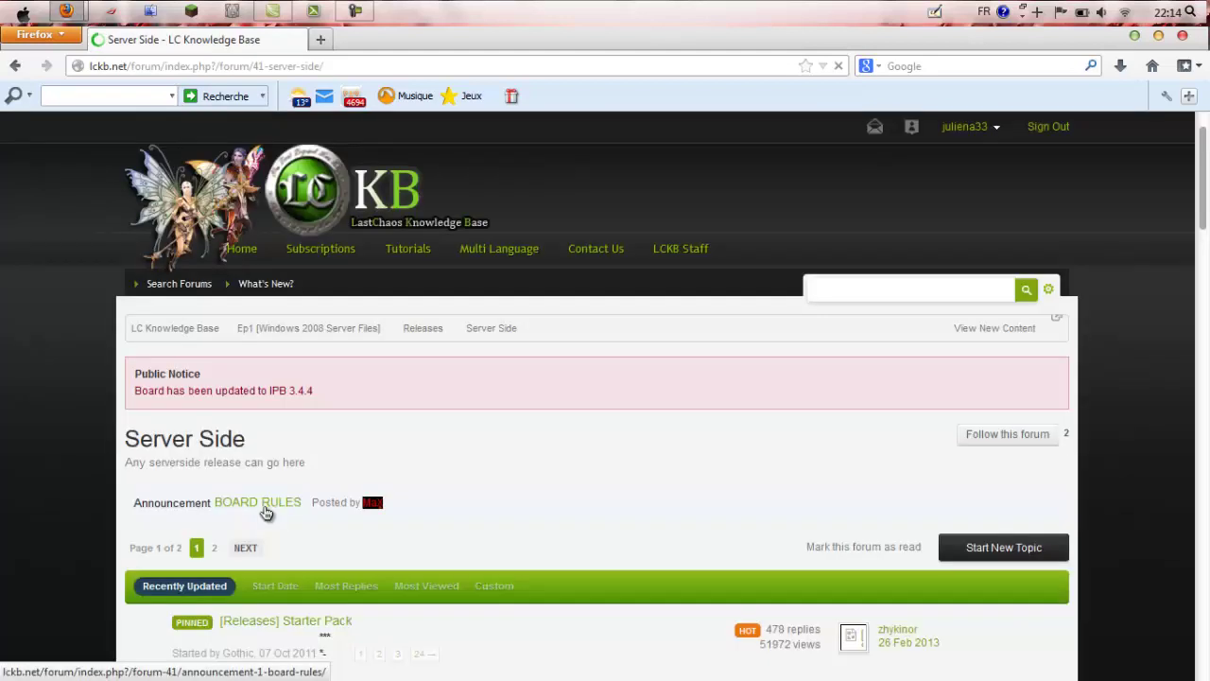
# Step: Open the 'Release - starter pack' topic from the Server Side topic list
pyautogui.scroll(-3, 368, 485)
pyautogui.scroll(-4, 367, 494)
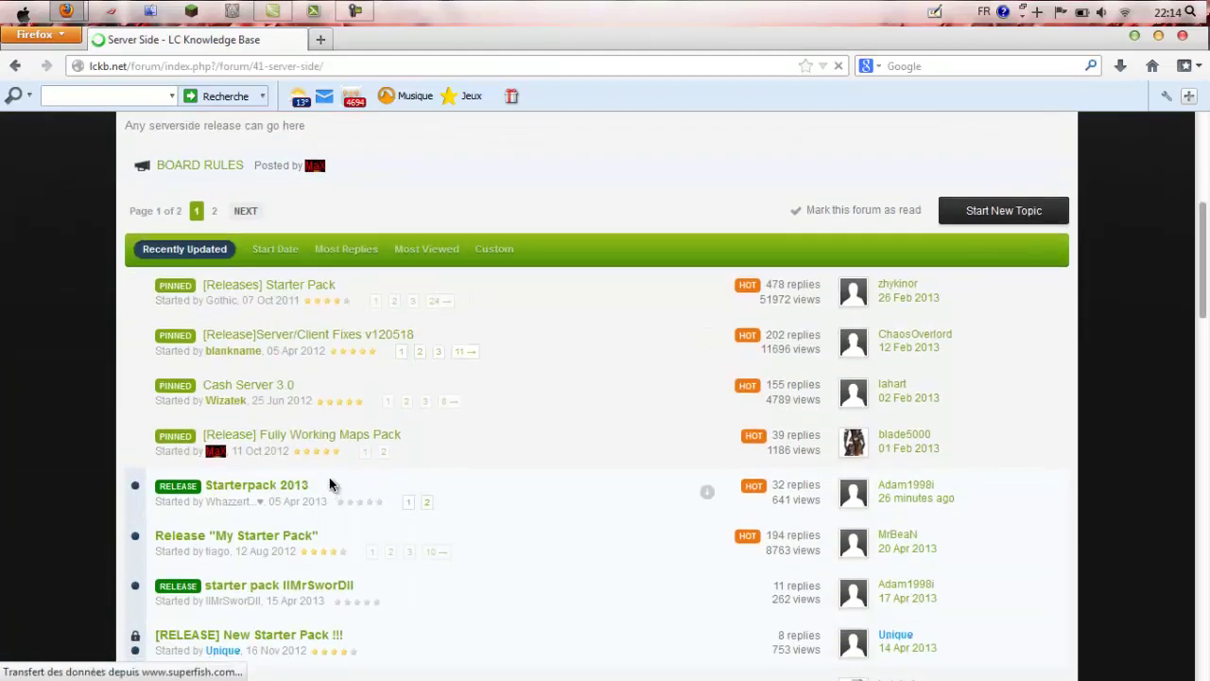
pyautogui.scroll(-1, 322, 444)
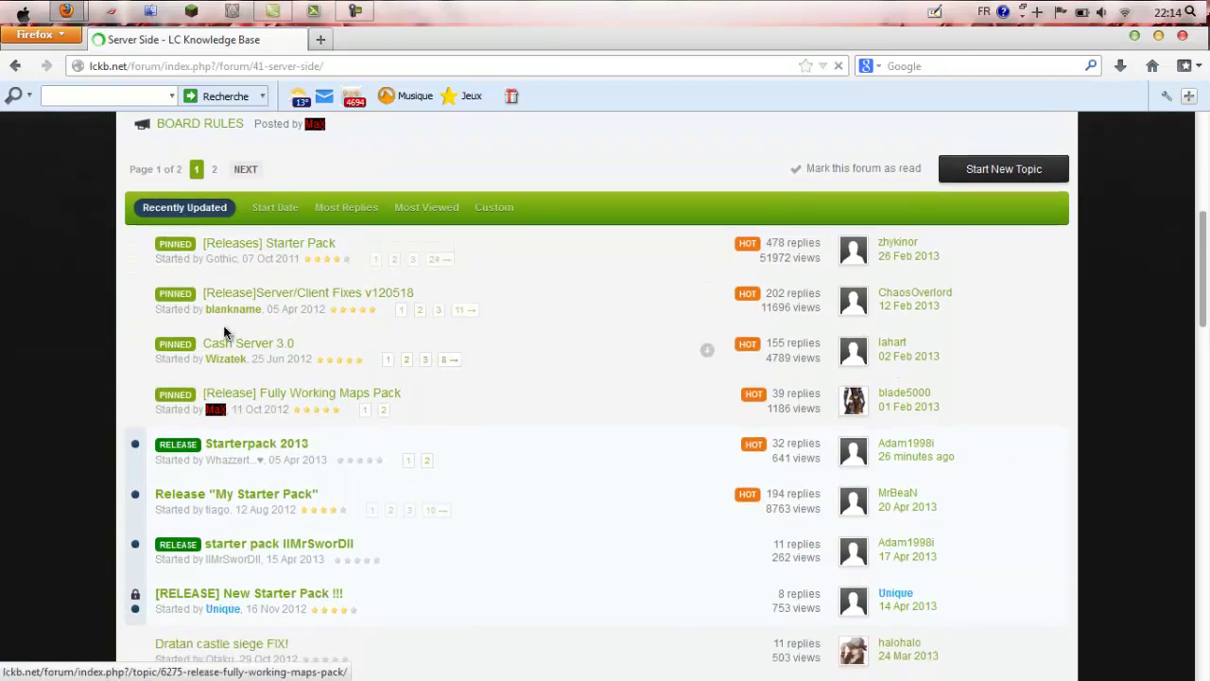
pyautogui.scroll(-2, 235, 315)
pyautogui.scroll(-4, 283, 463)
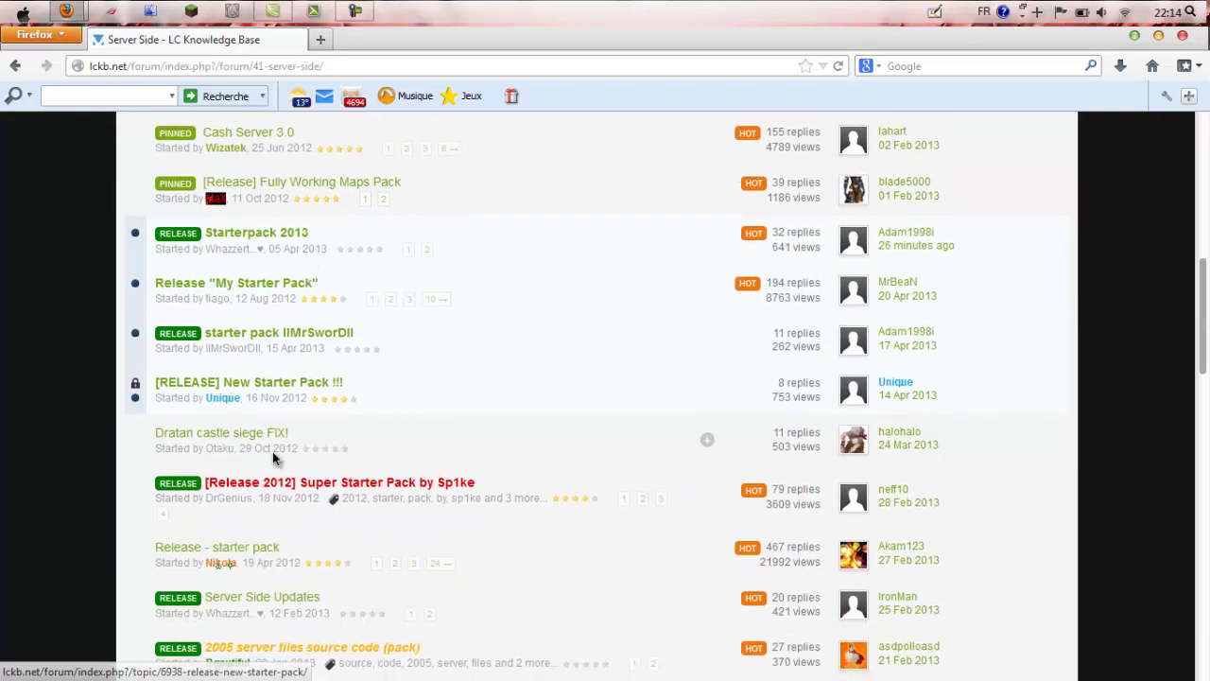
pyautogui.click(252, 470)
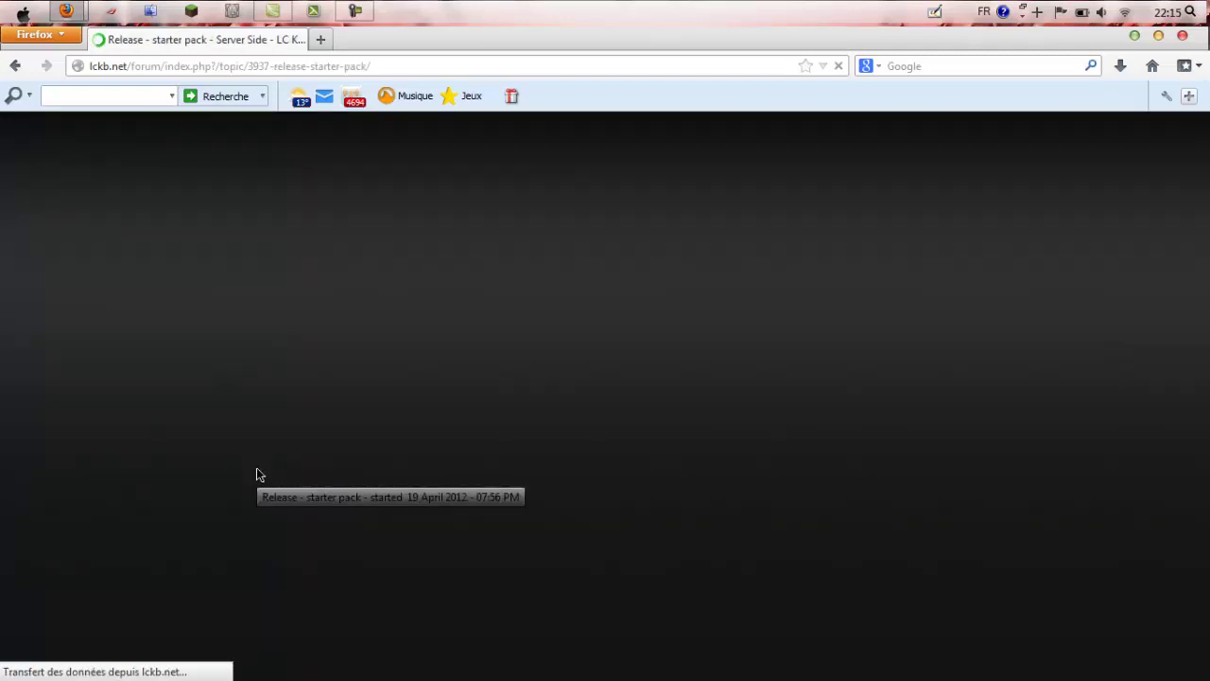
# Step: Read through the starter pack fix list down to the client and server & DB download links
pyautogui.scroll(-6, 689, 426)
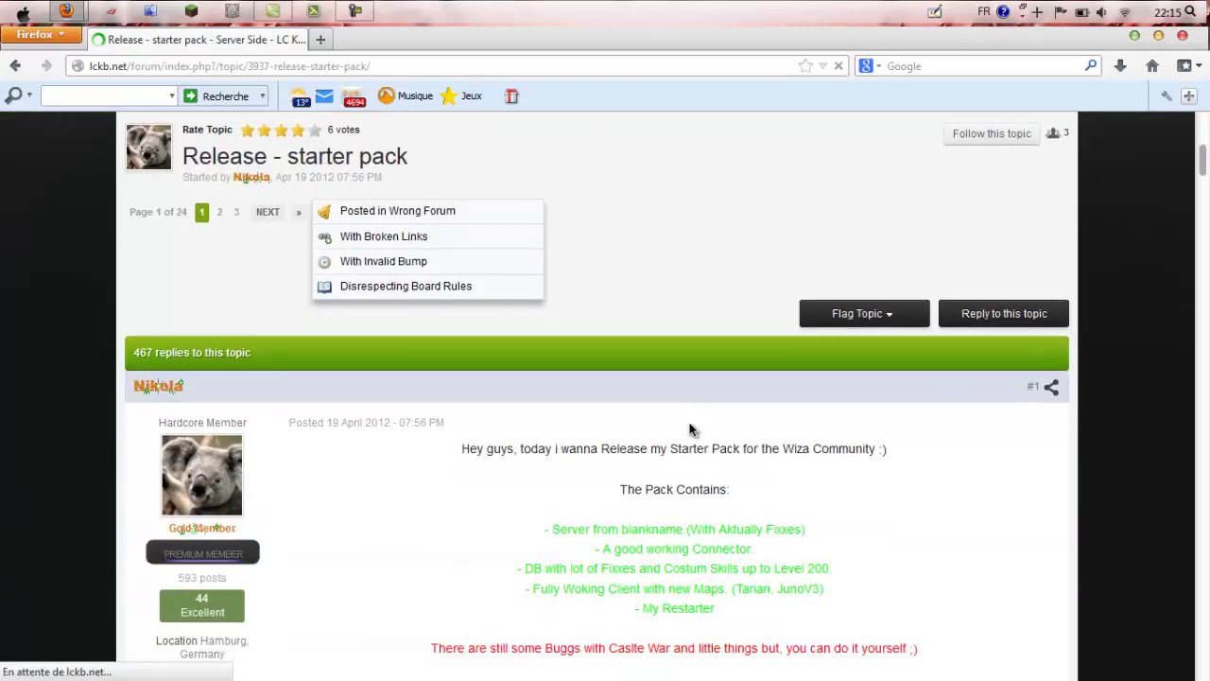
pyautogui.scroll(-7, 689, 430)
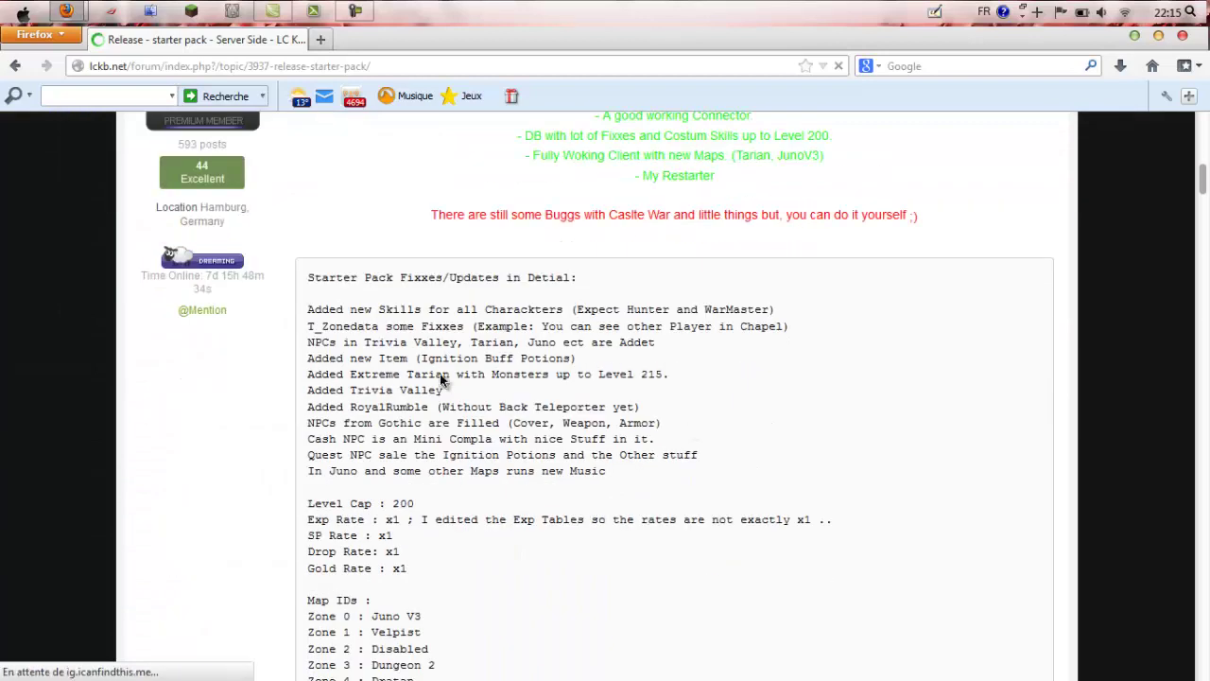
pyautogui.moveTo(307, 277); pyautogui.dragTo(562, 613)
pyautogui.moveTo(559, 525)
pyautogui.mouseDown()
pyautogui.moveTo(492, 488)
pyautogui.moveTo(562, 532)
pyautogui.mouseUp()
pyautogui.scroll(-5, 563, 532)
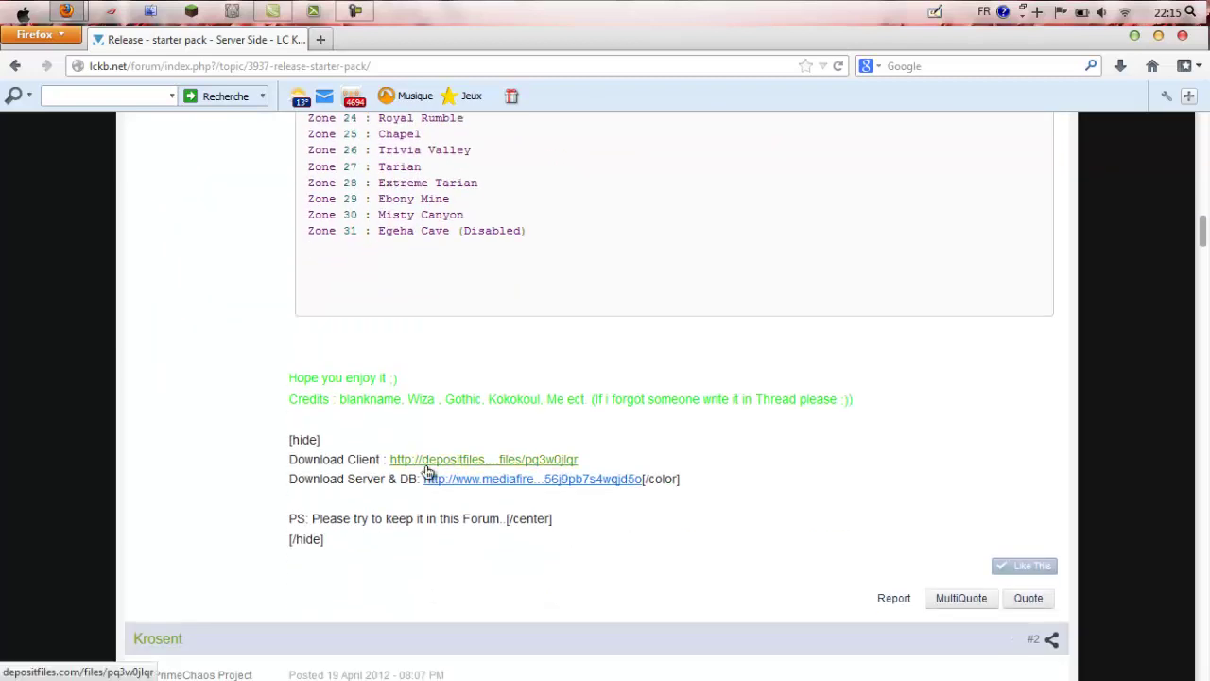
# Step: Preview the DepositFiles client and mediafire server download pages in new tabs, then close both
pyautogui.middleClick(451, 482)
pyautogui.middleClick(450, 489)
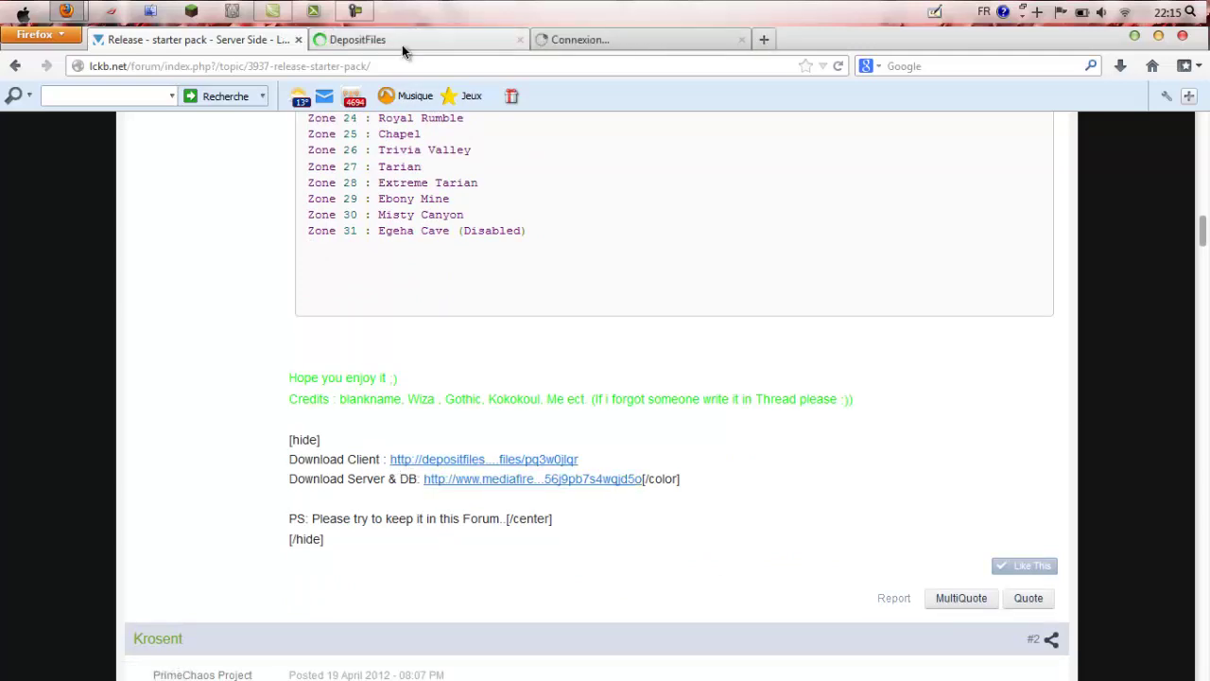
pyautogui.click(402, 43)
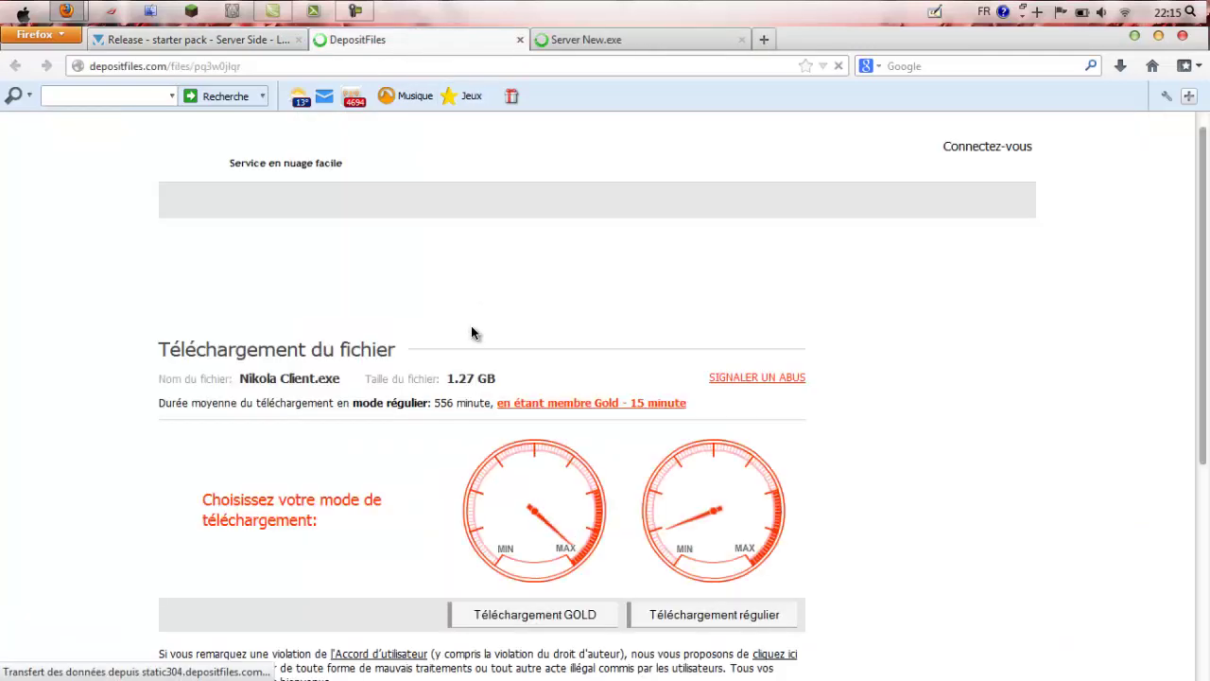
pyautogui.click(522, 40)
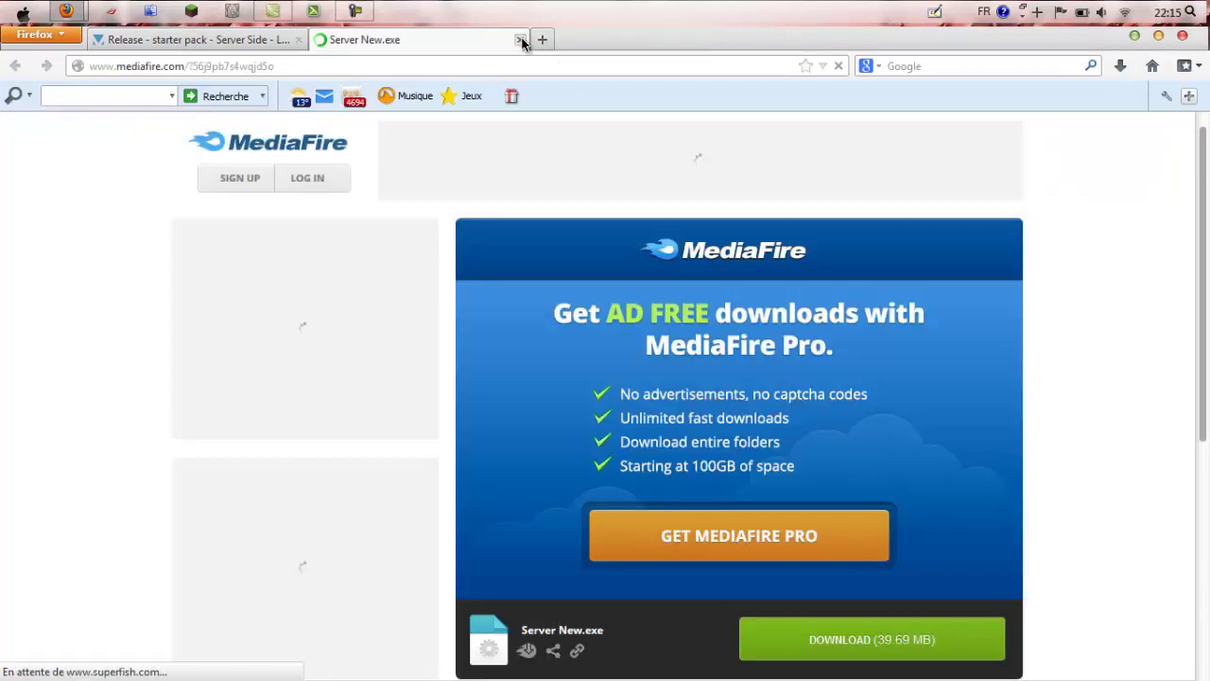
pyautogui.click(520, 40)
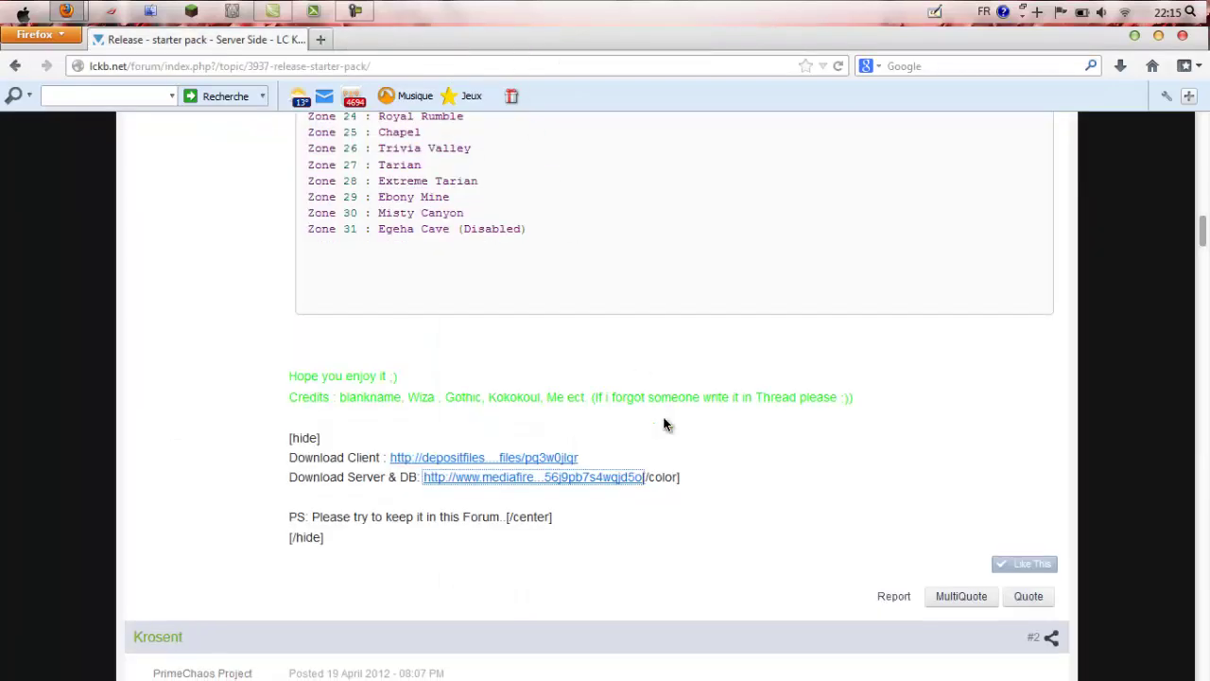
# Step: Restore the Firefox window to a smaller size and bring up the Start menu
pyautogui.scroll(-1, 664, 425)
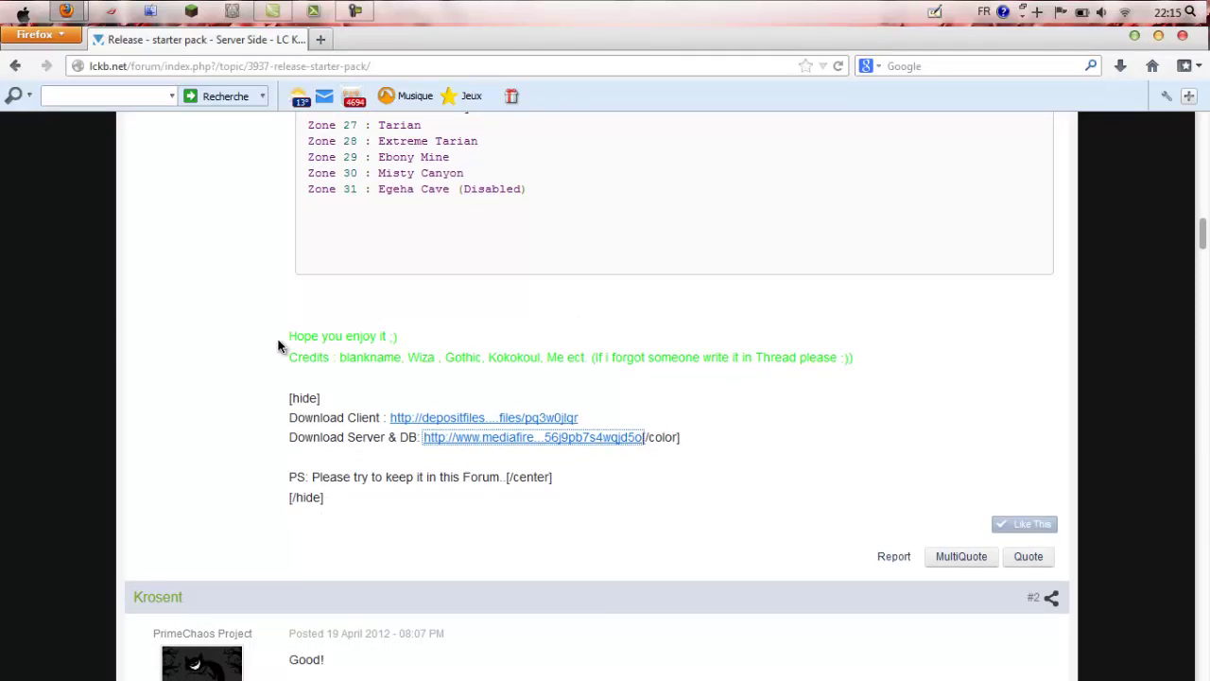
pyautogui.doubleClick(415, 39)
pyautogui.click(17, 12)
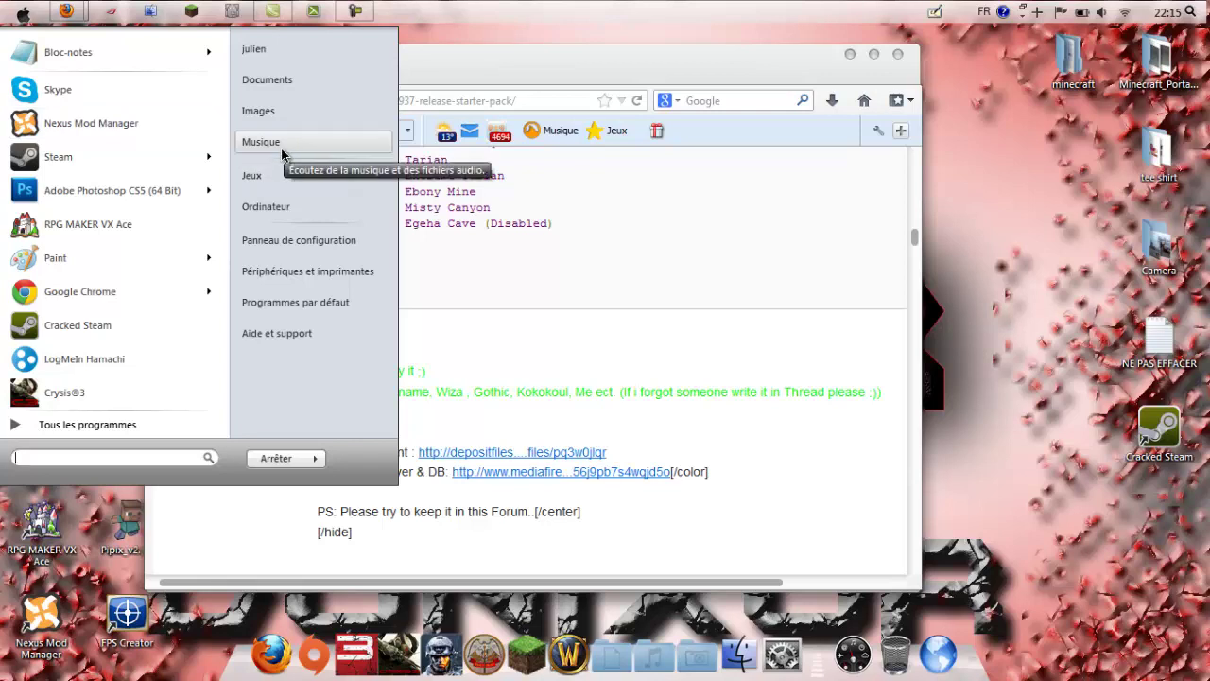
# Step: Go to julien > LASTCHAOS ep1 > LCEP1 2 in Explorer
pyautogui.click(249, 55)
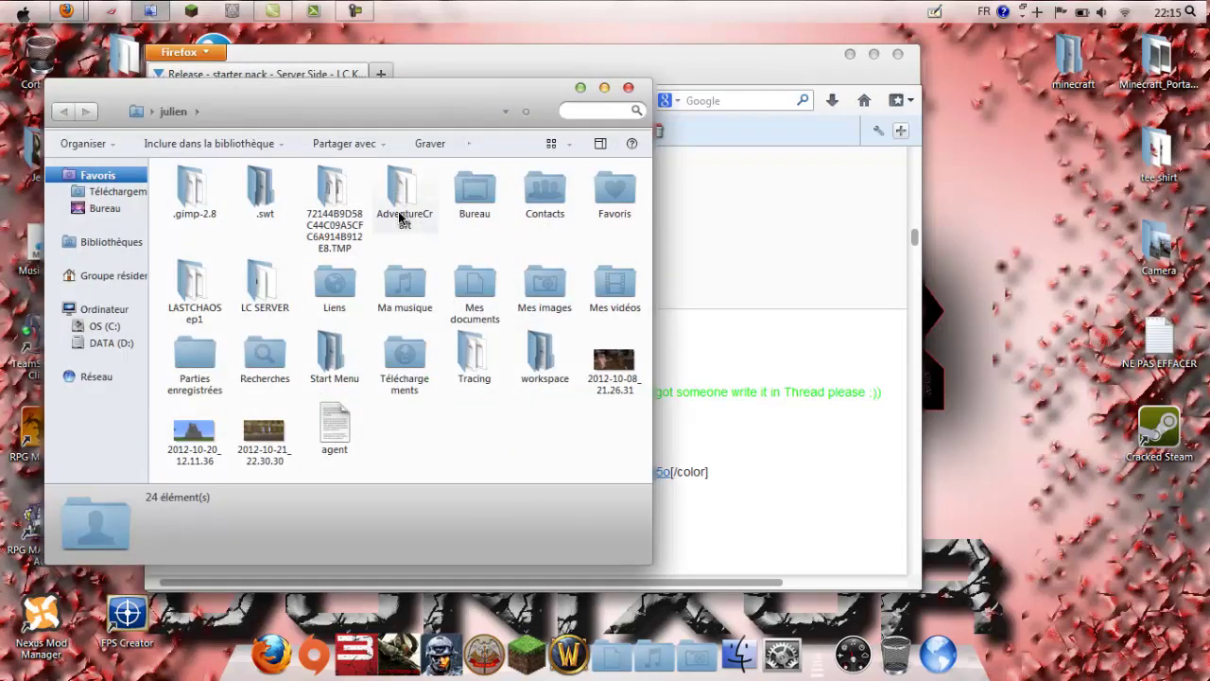
pyautogui.doubleClick(202, 275)
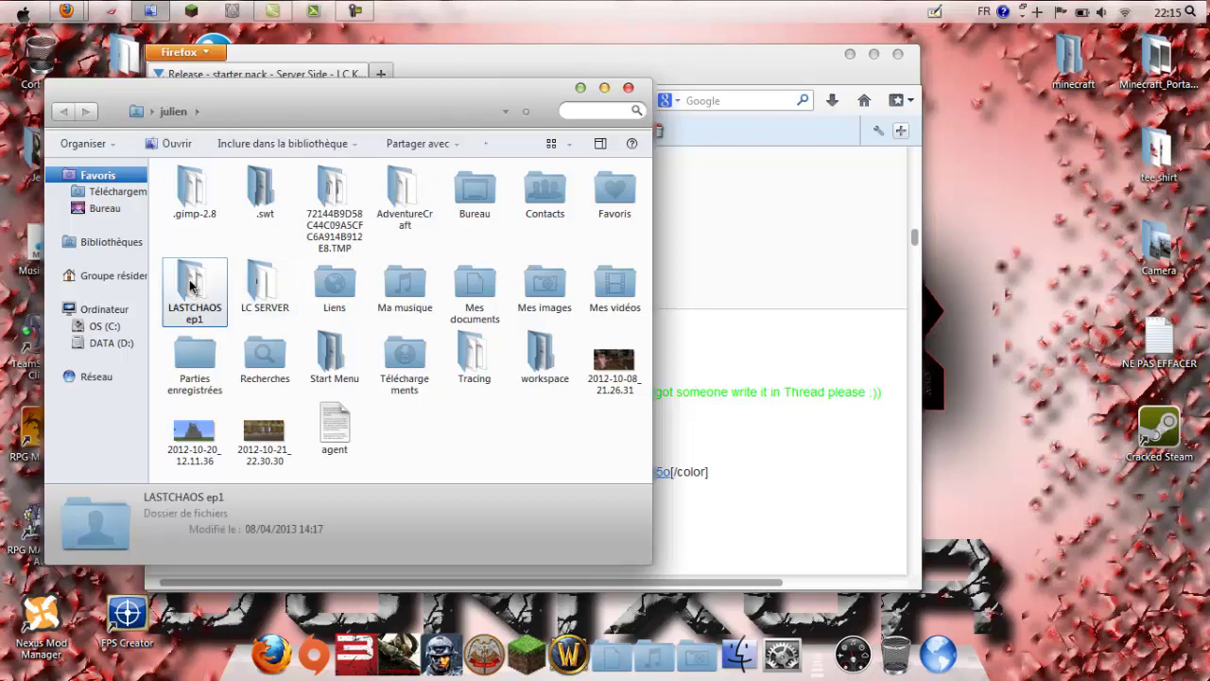
pyautogui.click(227, 217)
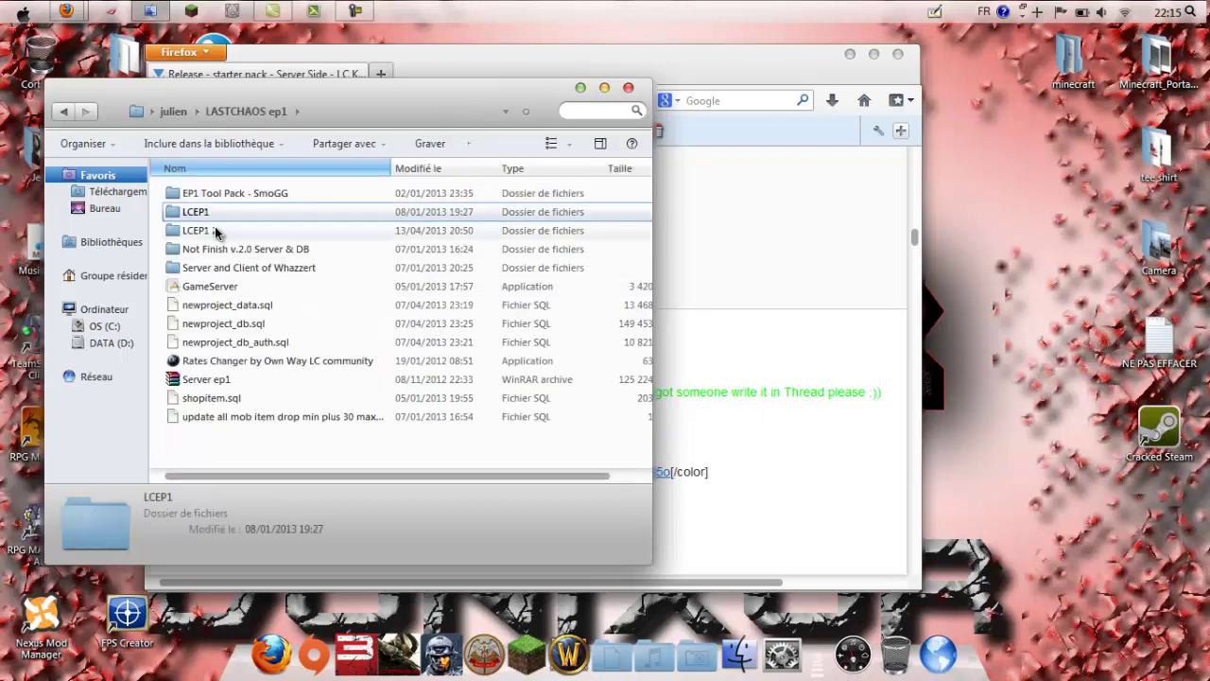
pyautogui.doubleClick(221, 230)
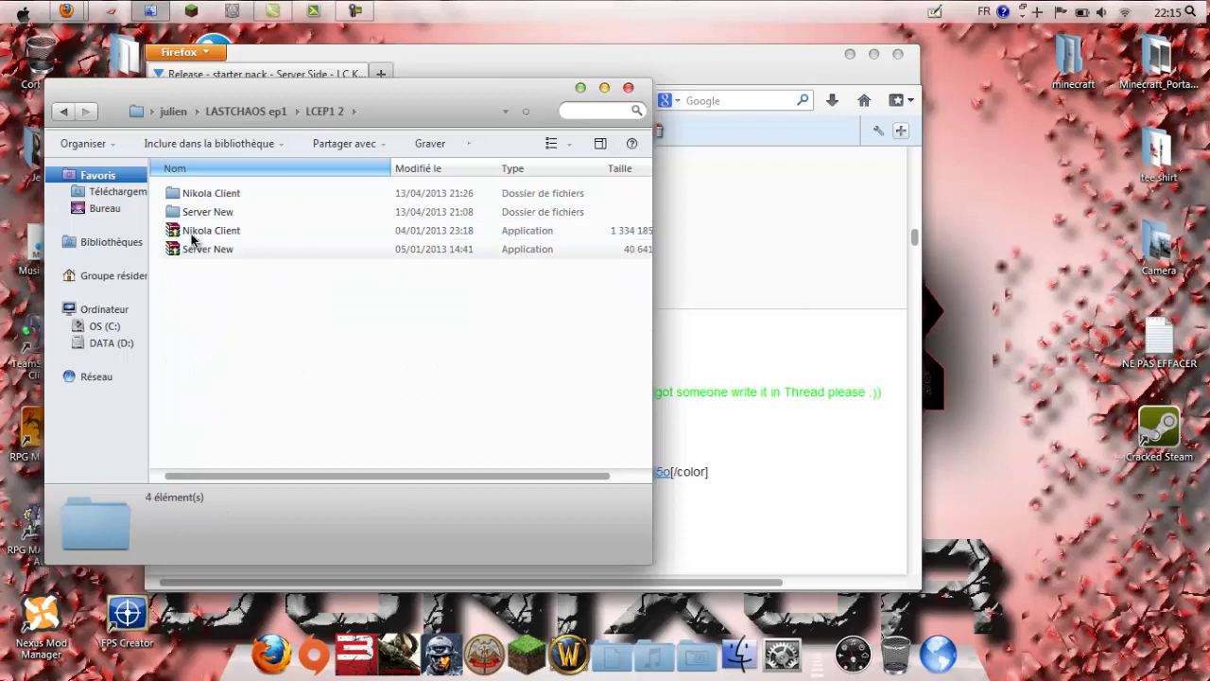
# Step: Delete the old Server New folder to the Recycle Bin and launch Server New.exe
pyautogui.moveTo(159, 193); pyautogui.dragTo(316, 232)
pyautogui.click(204, 301)
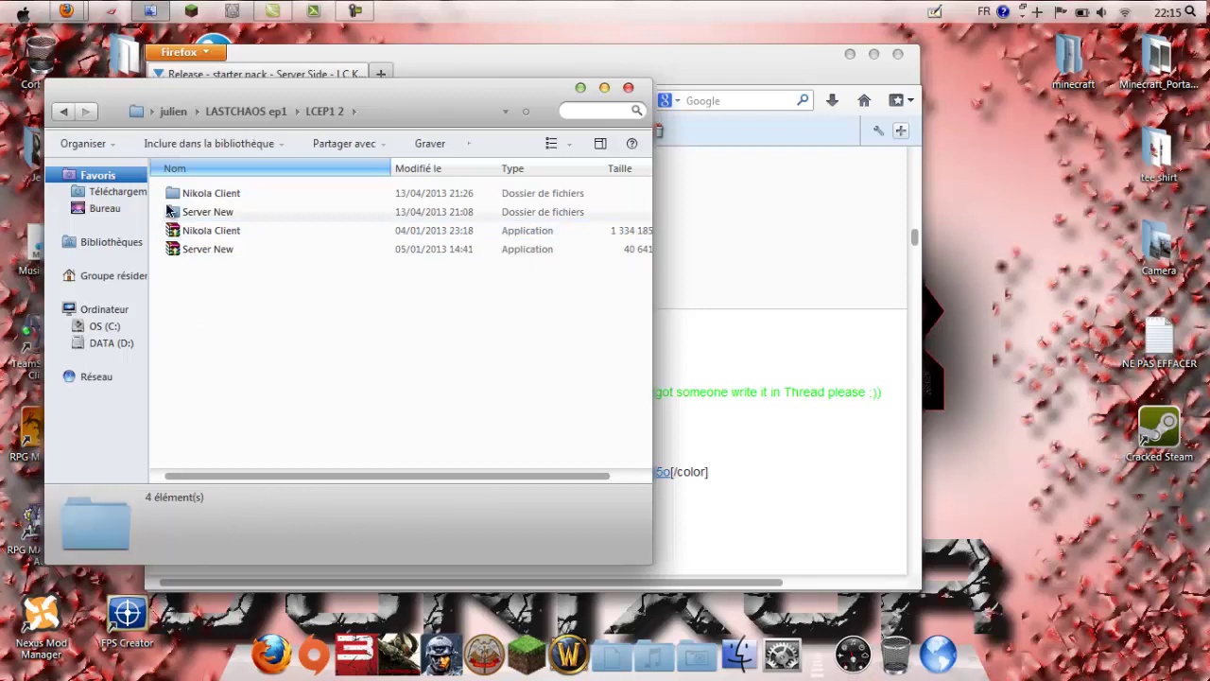
pyautogui.click(203, 194)
pyautogui.click(195, 262)
pyautogui.click(208, 218)
pyautogui.press('Delete')
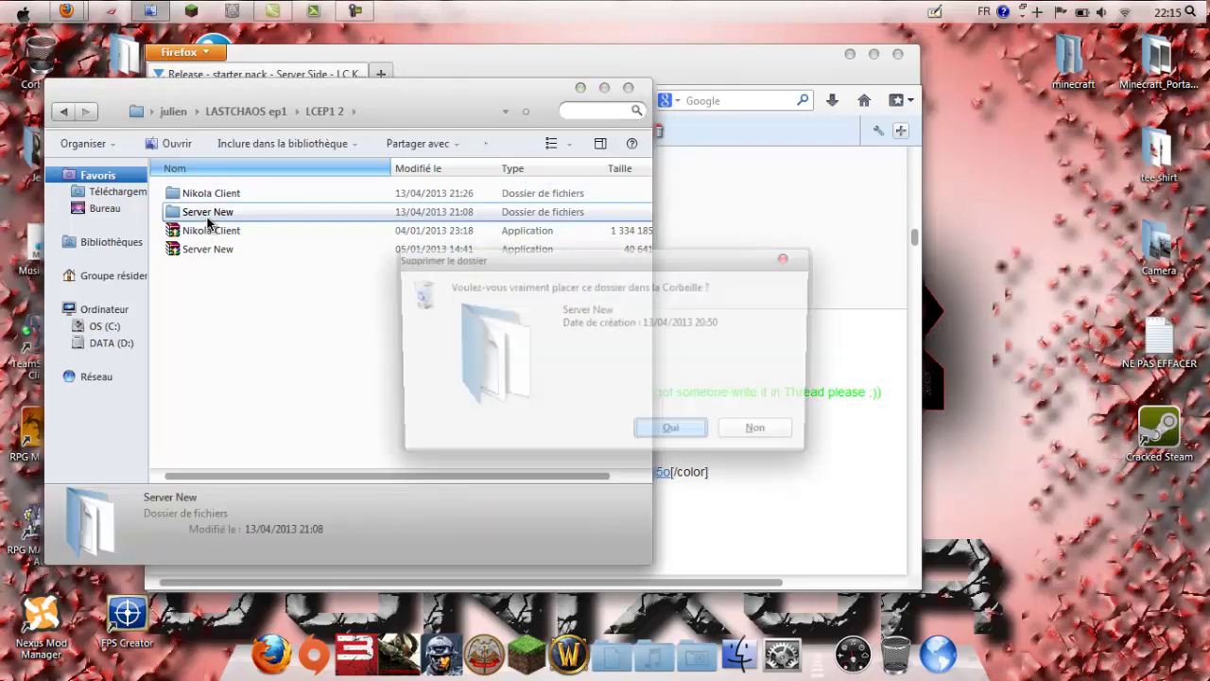
pyautogui.press('Return')
pyautogui.doubleClick(208, 230)
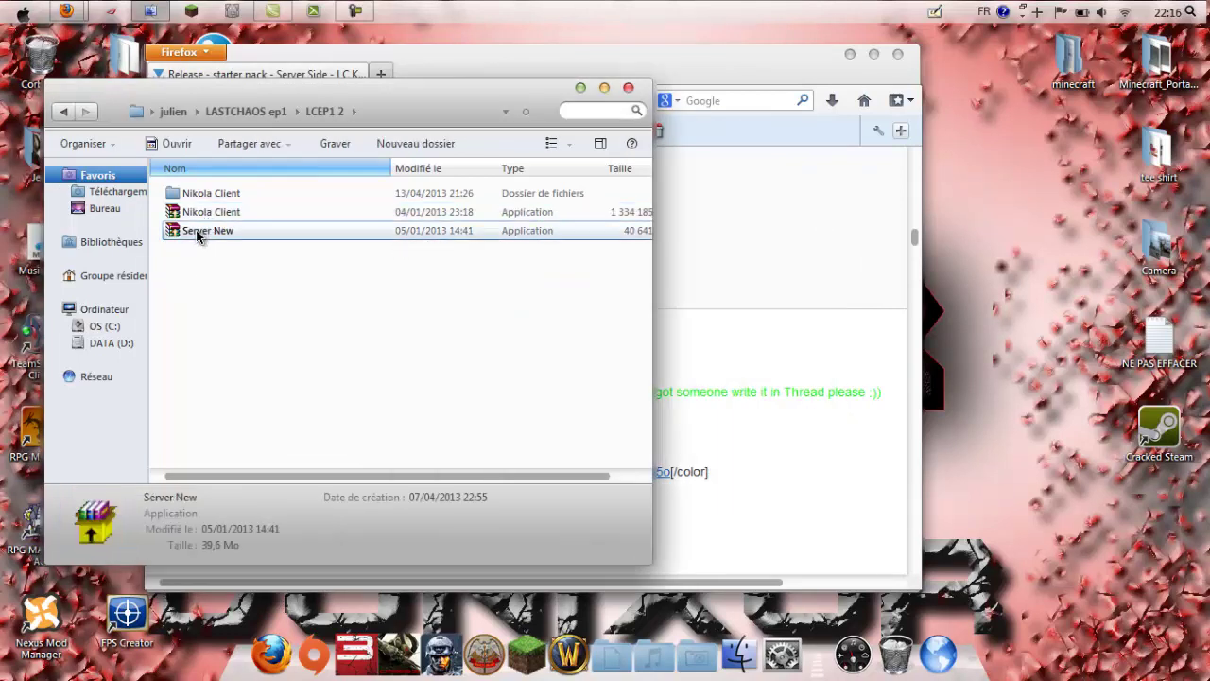
# Step: Allow the unverified Server New archive to run and extract it into LCEP1 2
pyautogui.click(651, 369)
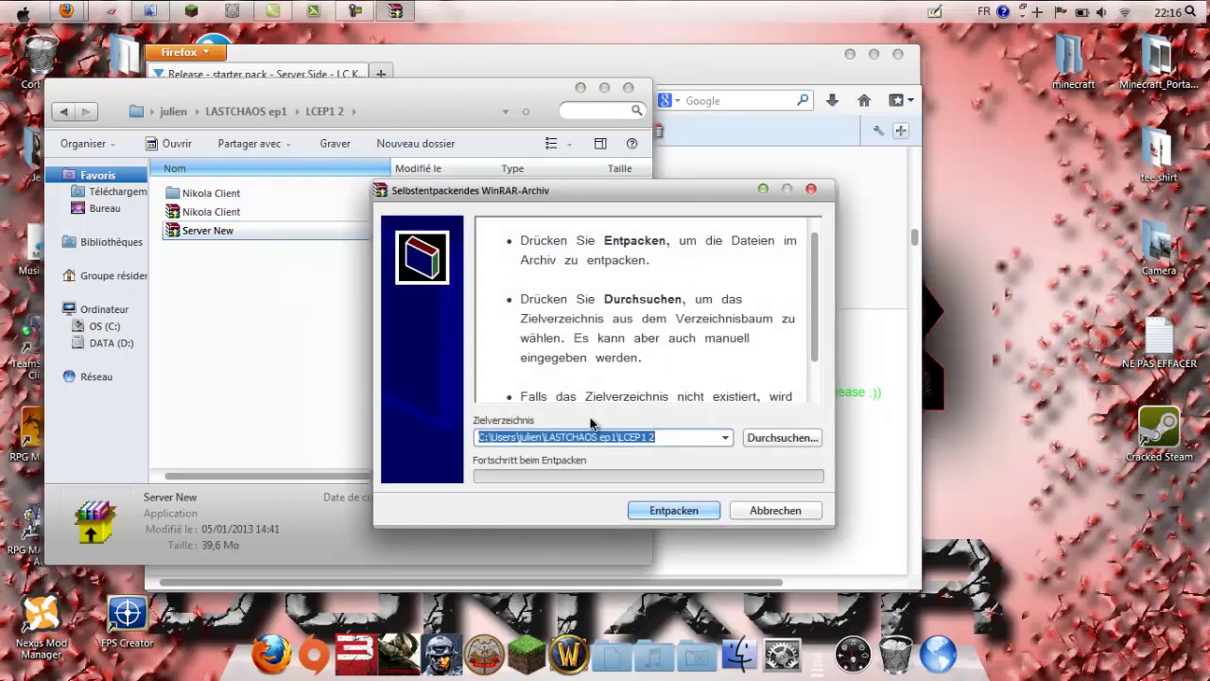
pyautogui.click(674, 510)
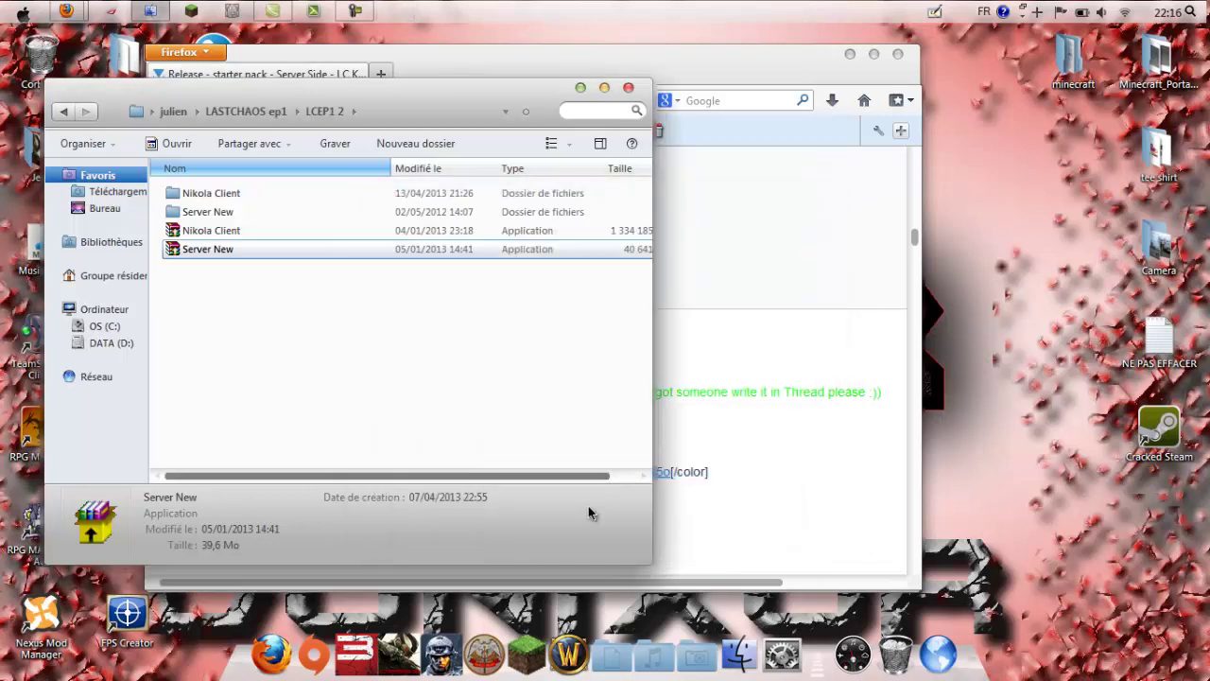
# Step: Launch XAMPP Control Panel from its shortcut in the desktop Programmes folder
pyautogui.moveTo(513, 81); pyautogui.dragTo(541, 81)
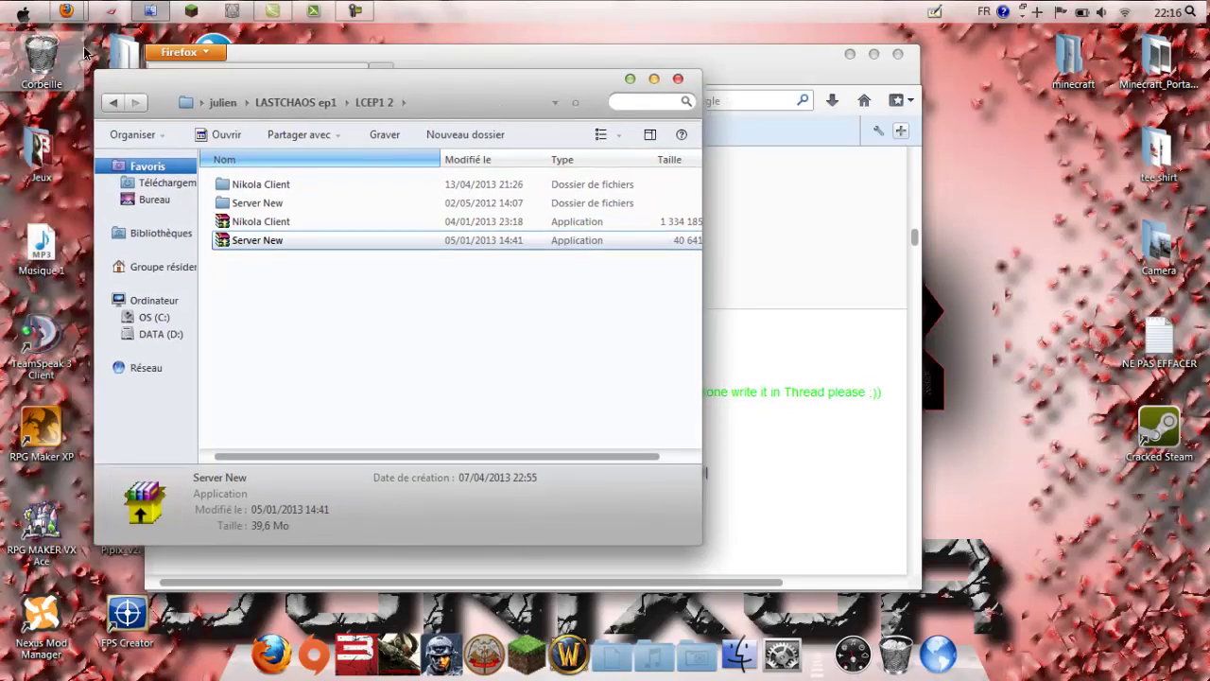
pyautogui.doubleClick(117, 53)
pyautogui.moveTo(284, 112); pyautogui.dragTo(605, 106)
pyautogui.scroll(-1, 816, 293)
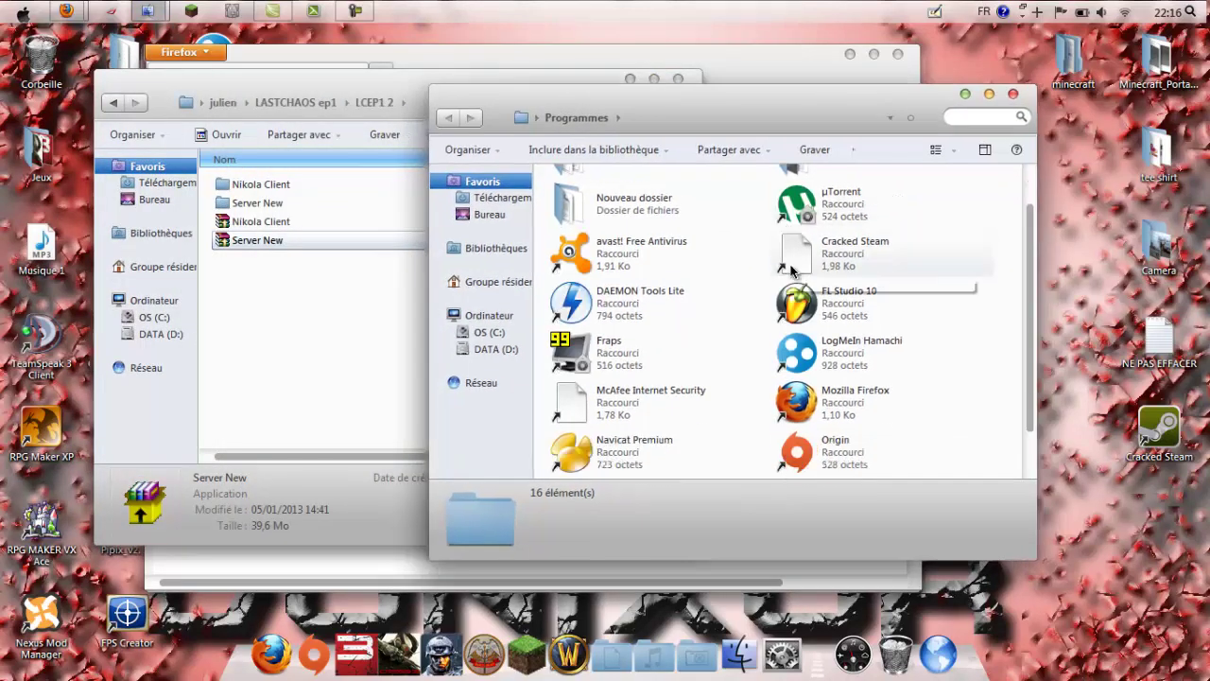
pyautogui.scroll(-1, 816, 293)
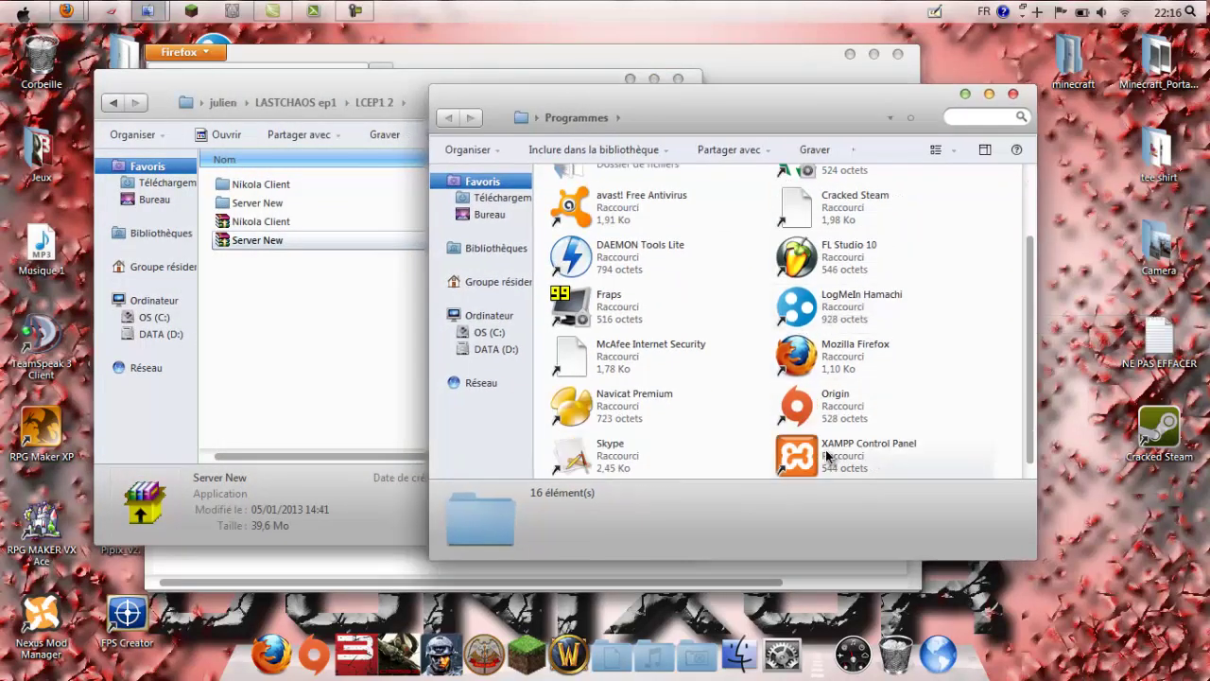
pyautogui.click(891, 457)
pyautogui.click(686, 410)
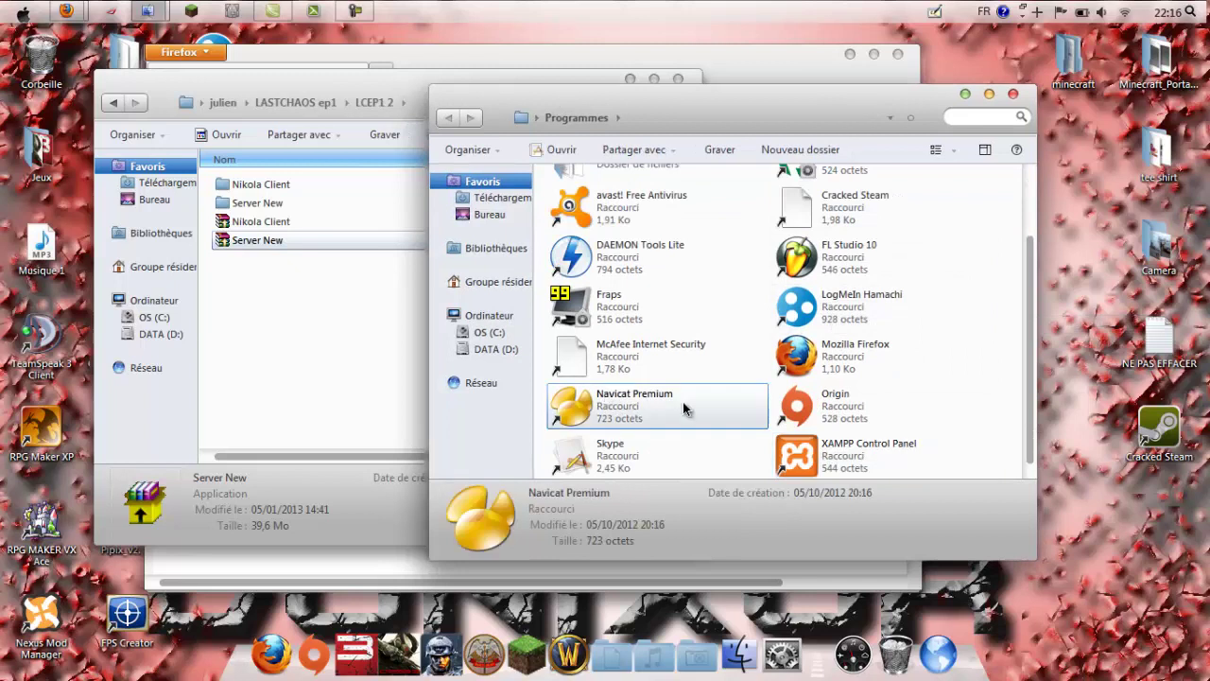
pyautogui.doubleClick(839, 453)
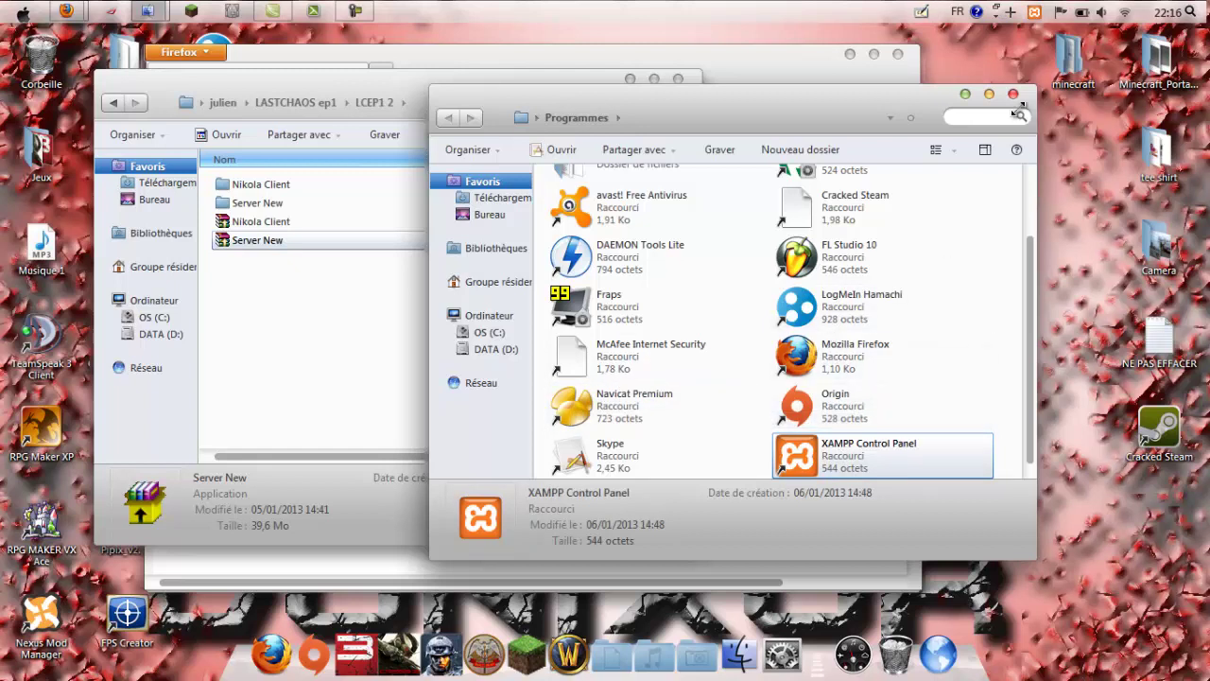
# Step: Close the Programmes folder and reveal the hidden tray icons
pyautogui.click(1036, 13)
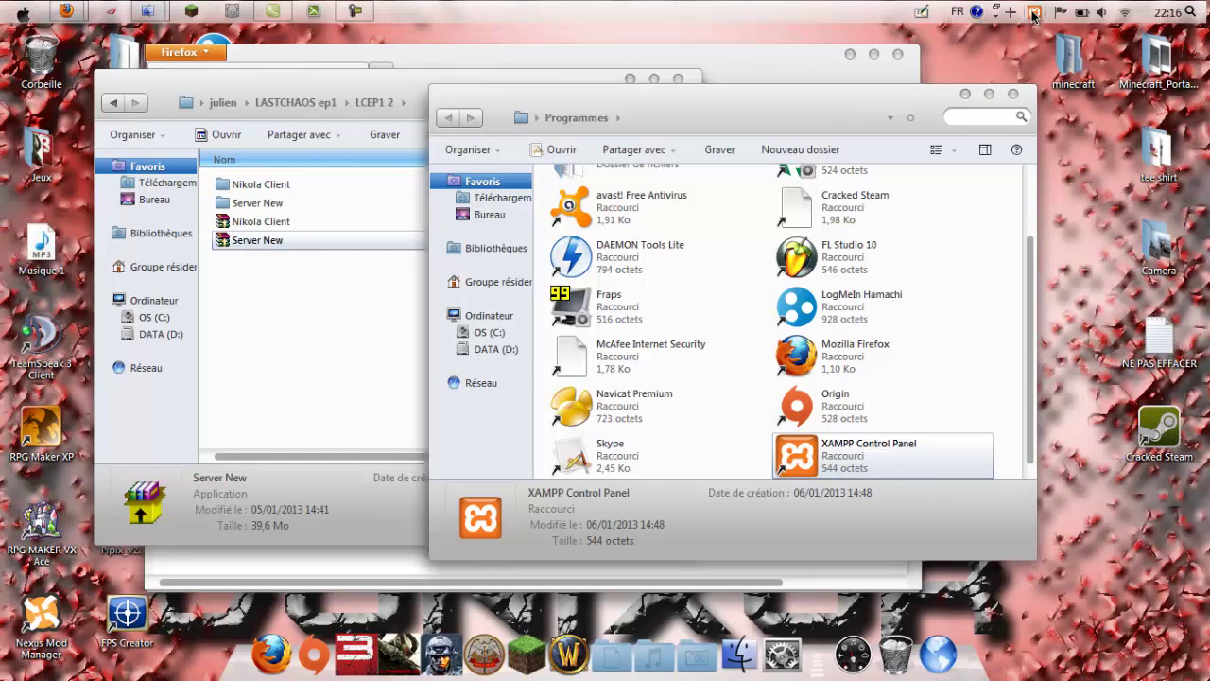
pyautogui.click(965, 94)
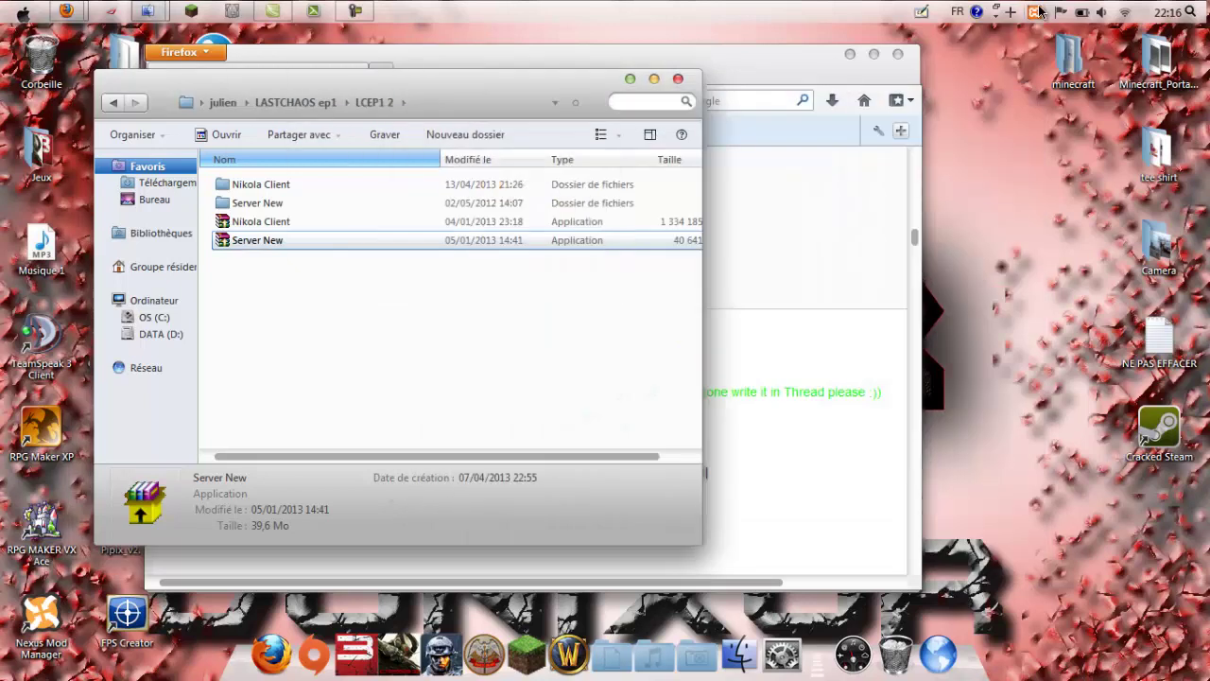
pyautogui.click(1011, 12)
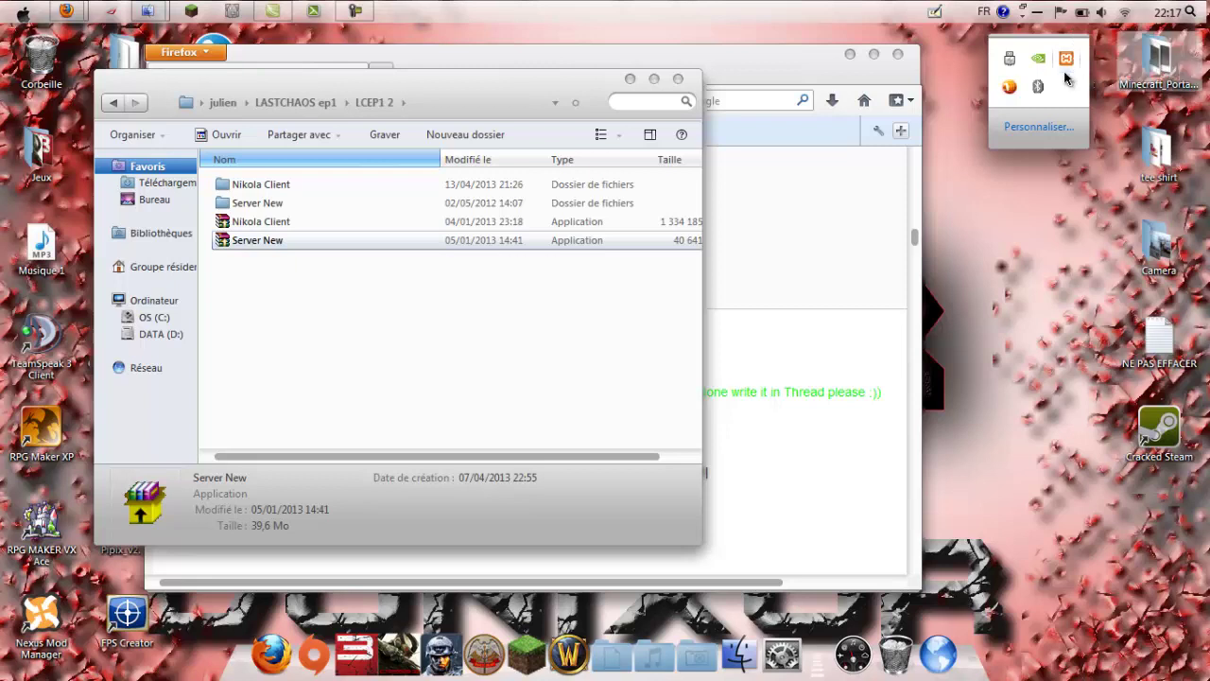
# Step: Start MySQL from the XAMPP tray menu, check it runs on port 3306, and close the panel
pyautogui.click(1037, 87)
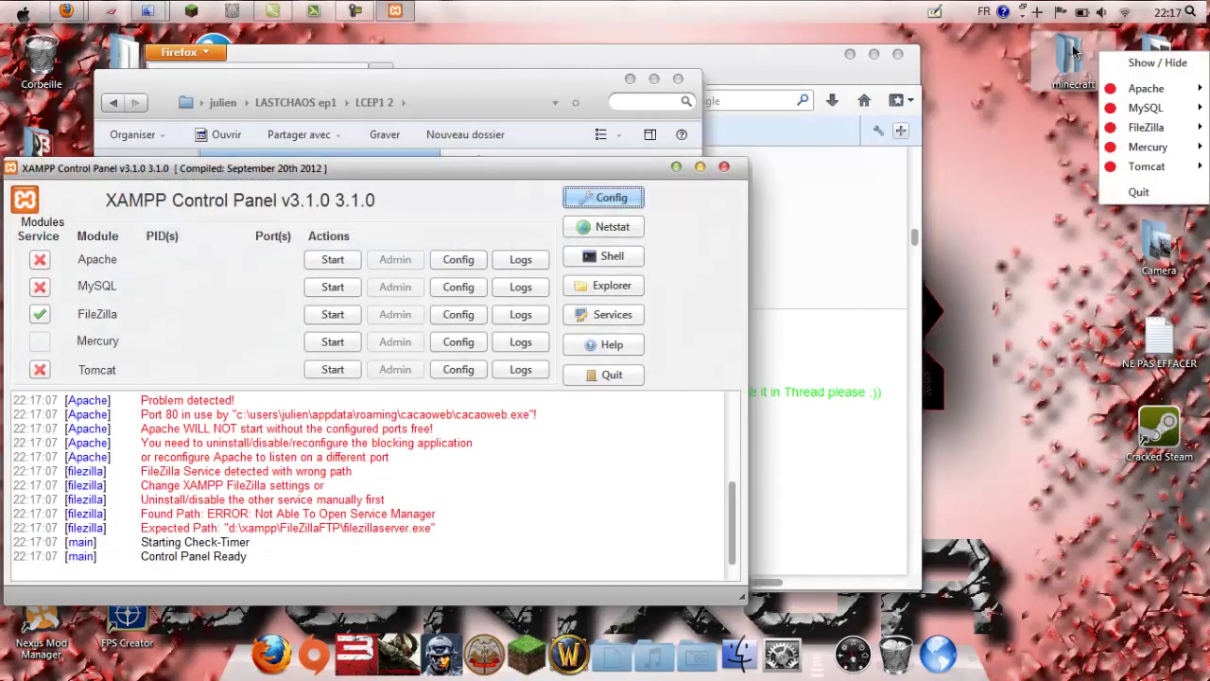
pyautogui.click(1059, 107)
pyautogui.click(724, 168)
pyautogui.click(1157, 62)
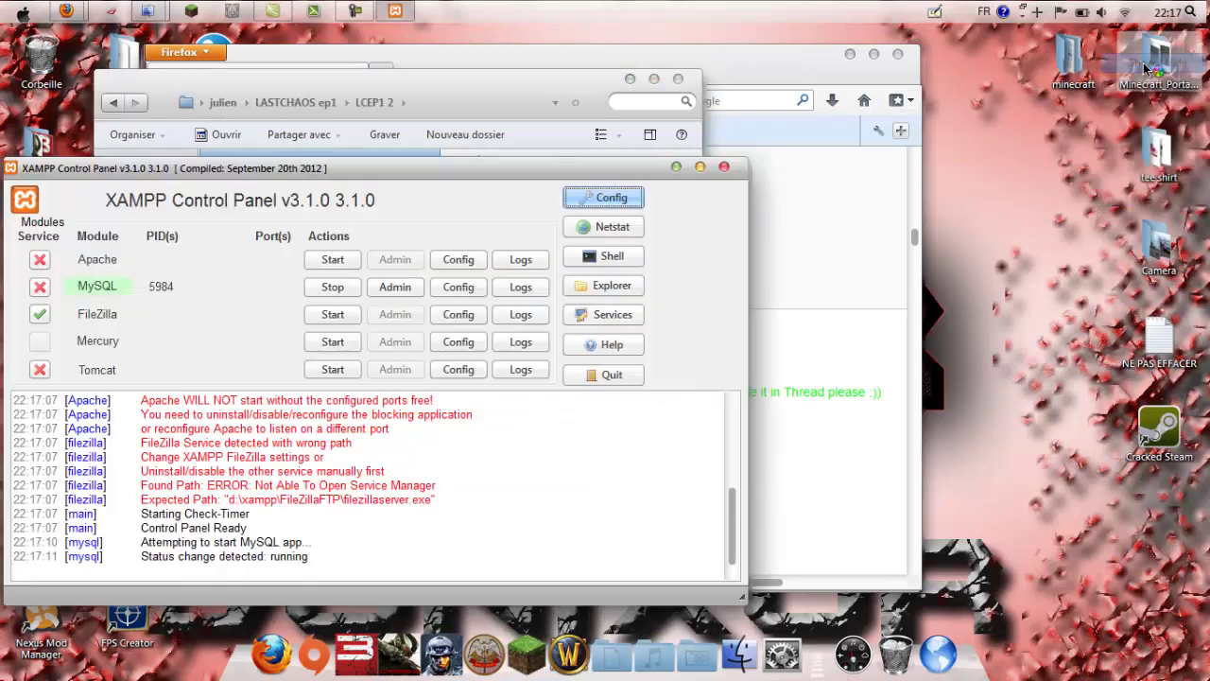
pyautogui.click(724, 169)
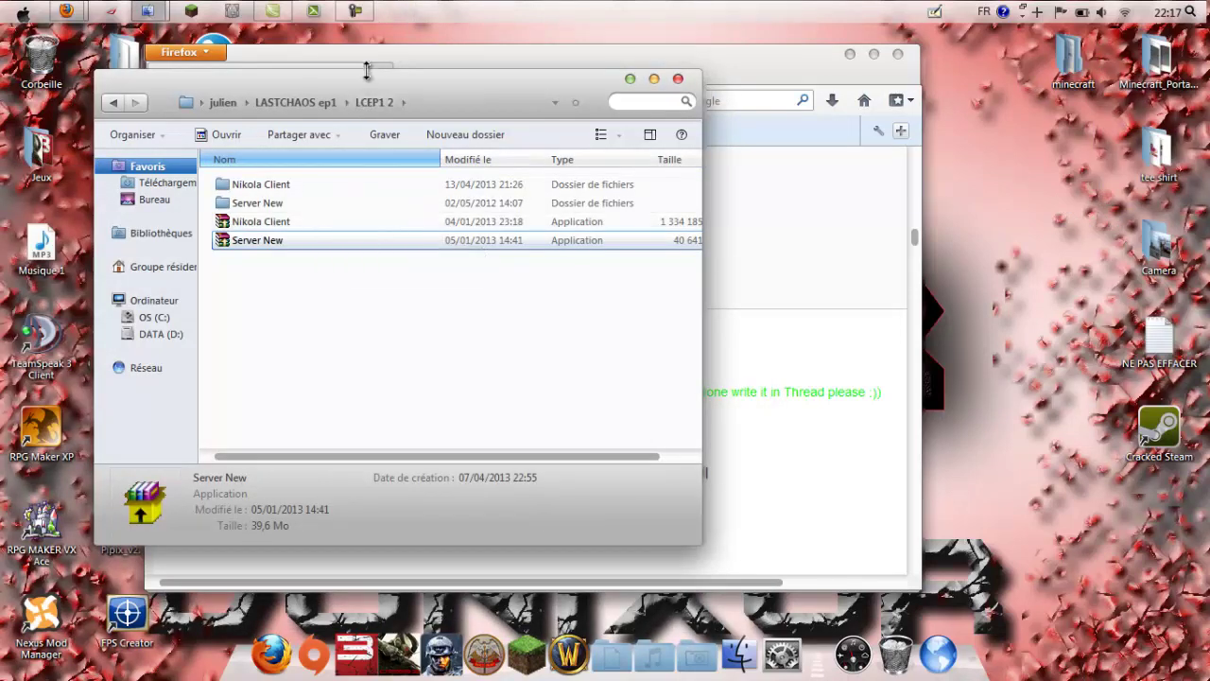
# Step: Launch Navicat Premium from the Programmes folder and close the folder
pyautogui.moveTo(367, 85); pyautogui.dragTo(579, 87)
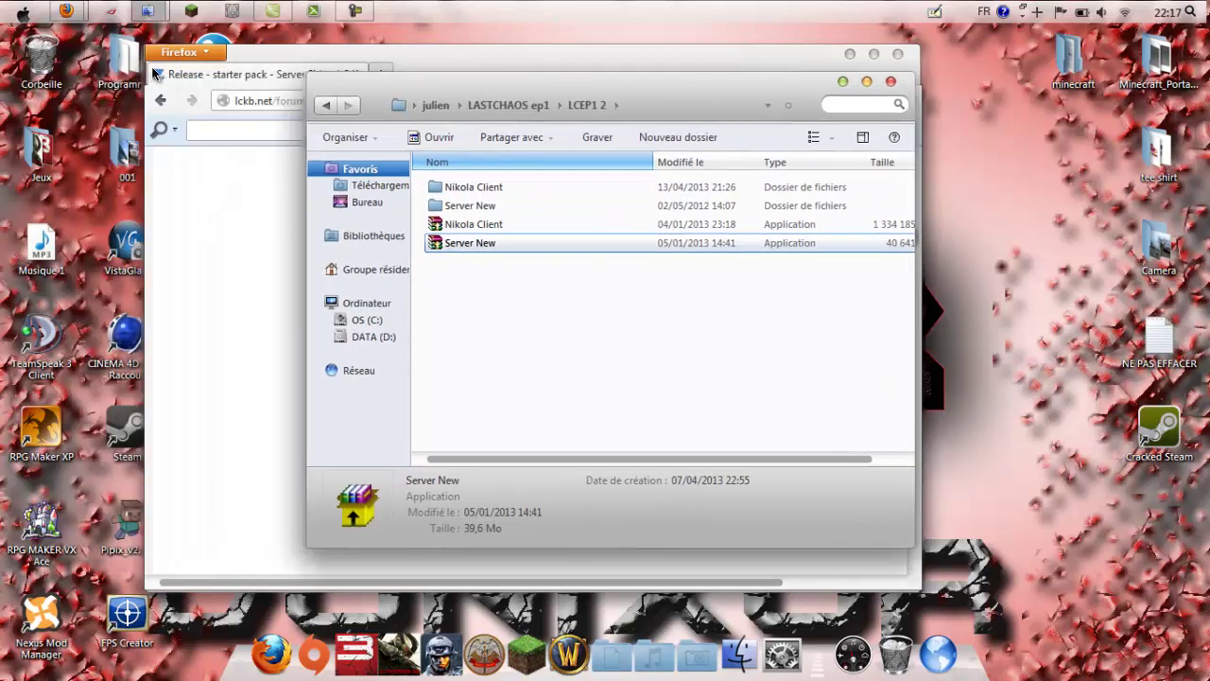
pyautogui.doubleClick(124, 62)
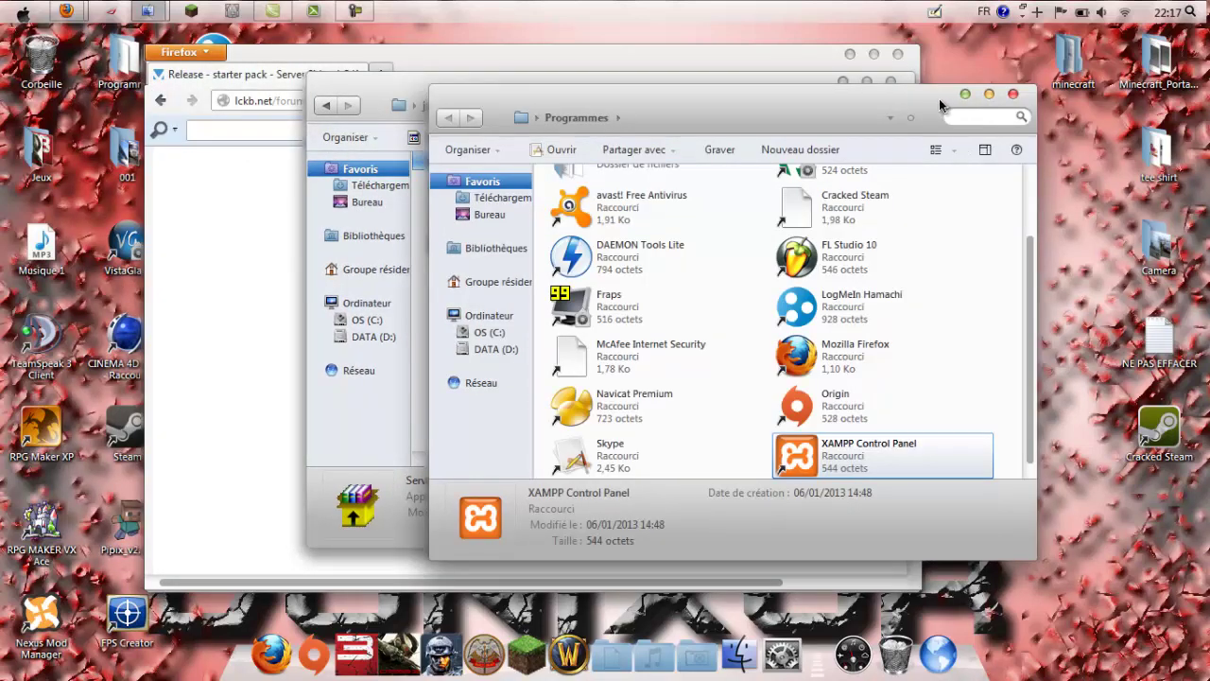
pyautogui.moveTo(941, 104); pyautogui.dragTo(471, 127)
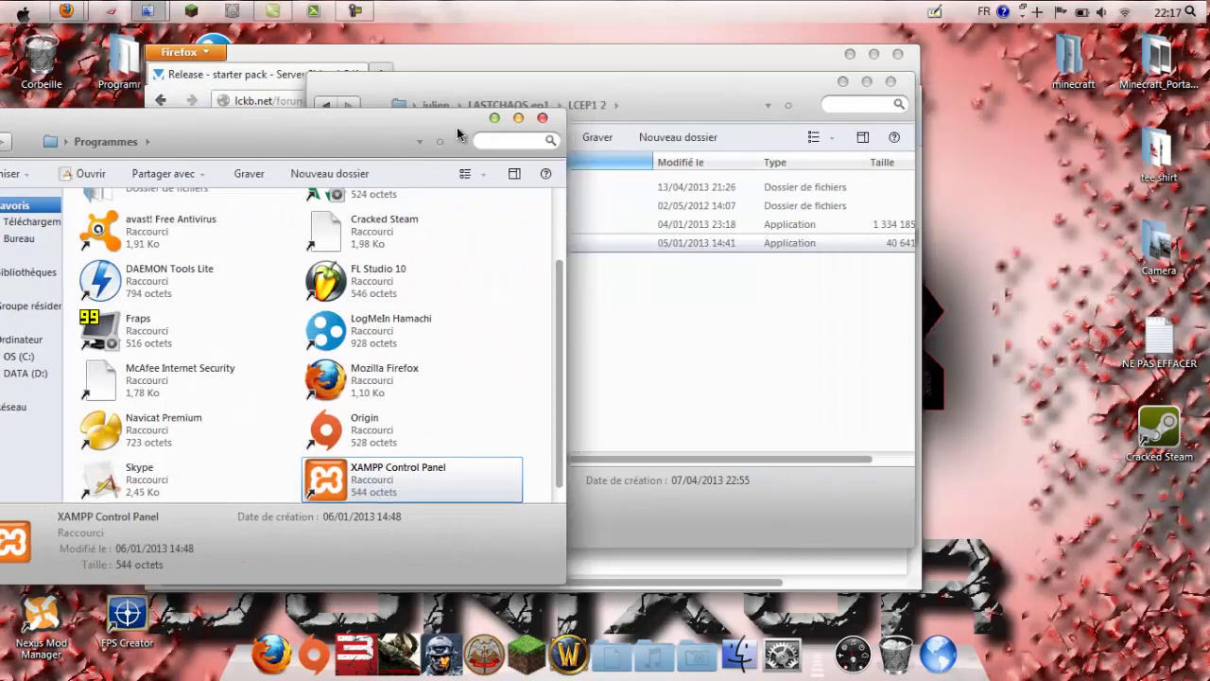
pyautogui.click(163, 432)
pyautogui.click(543, 118)
# Step: Show the XAMPP Control Panel from its tray menu, then close it again
pyautogui.click(1036, 19)
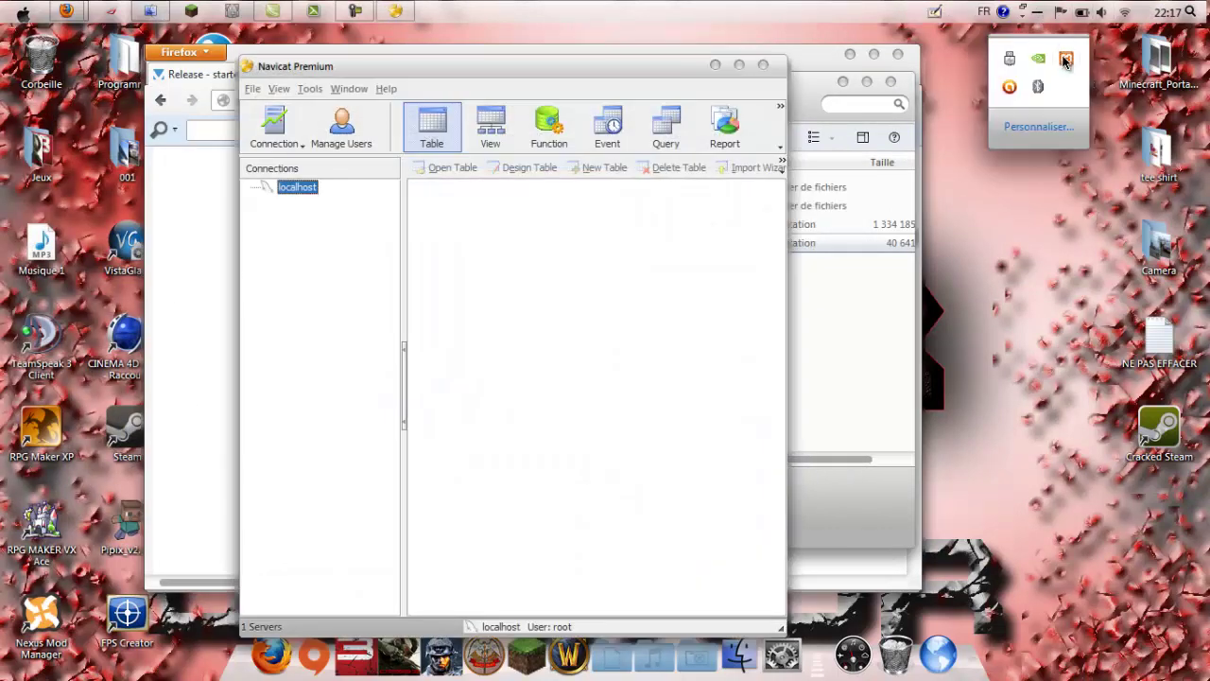
pyautogui.rightClick(1066, 59)
pyautogui.click(1079, 73)
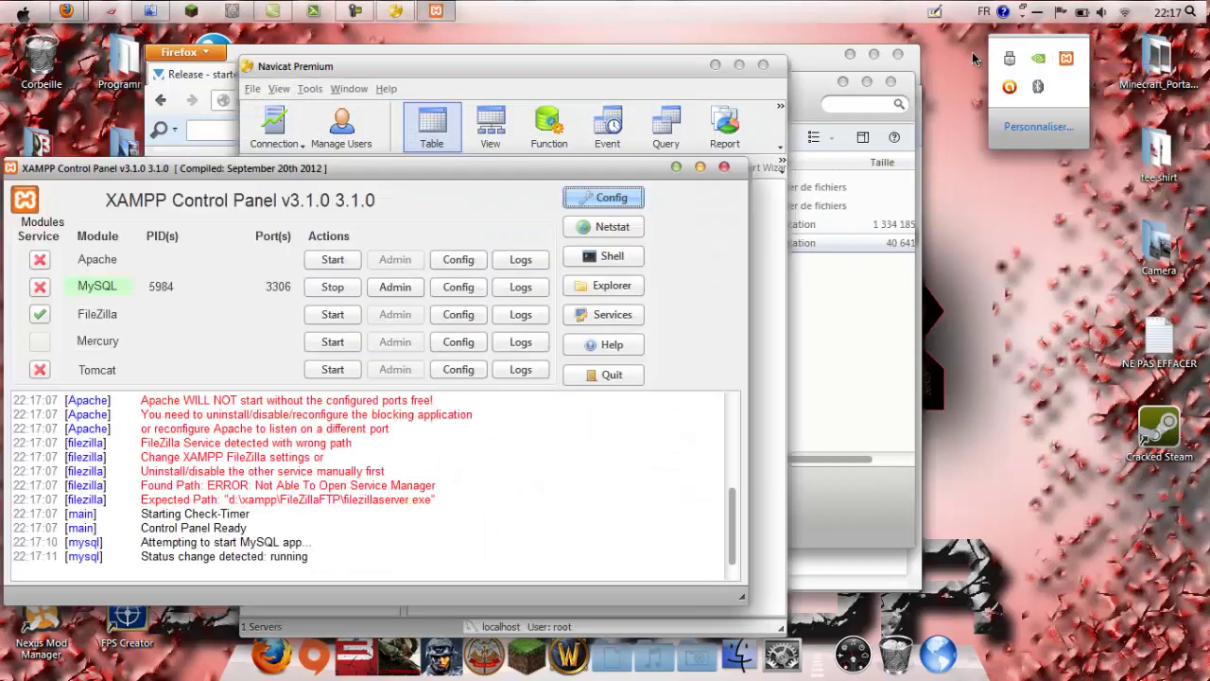
pyautogui.moveTo(498, 168)
pyautogui.mouseDown()
pyautogui.moveTo(531, 157)
pyautogui.moveTo(521, 166)
pyautogui.mouseUp()
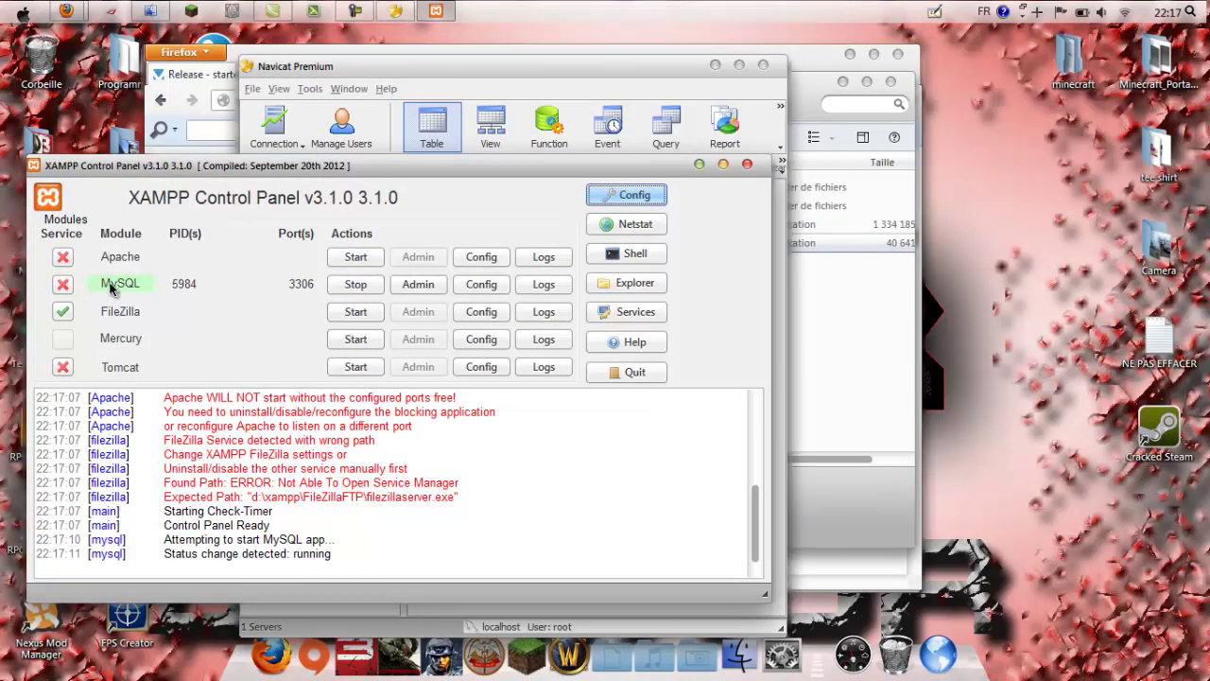
pyautogui.click(746, 166)
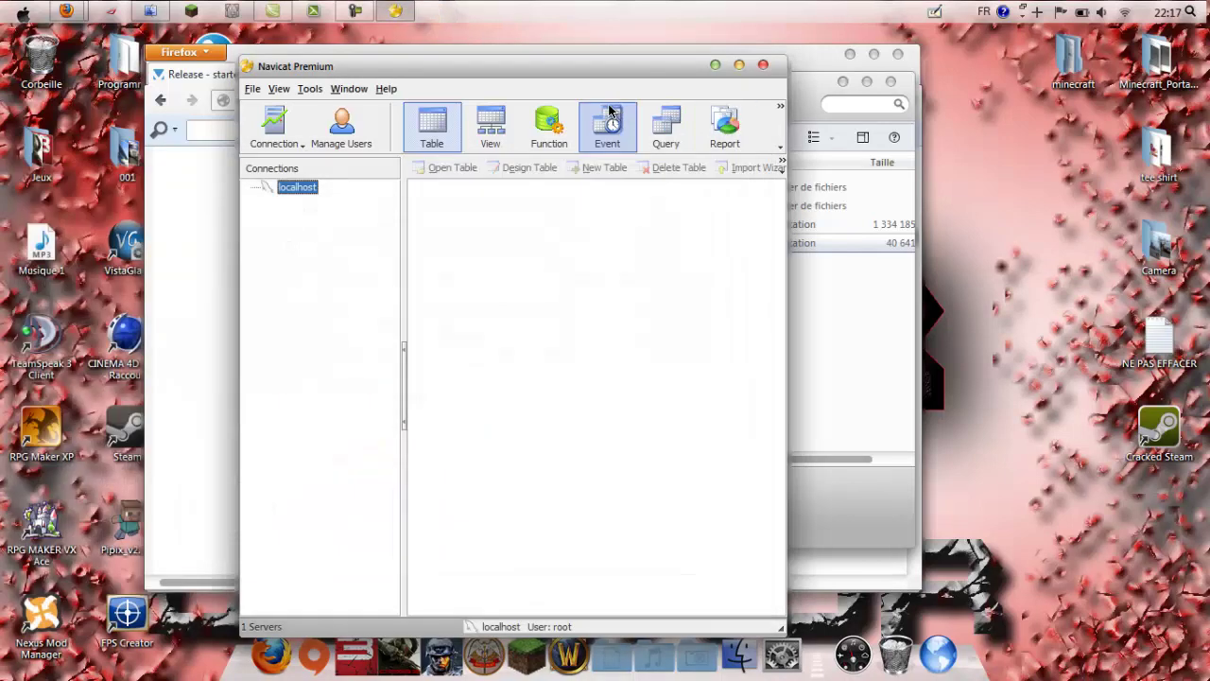
# Step: Connect to localhost in Navicat to list its 14 databases
pyautogui.click(1037, 15)
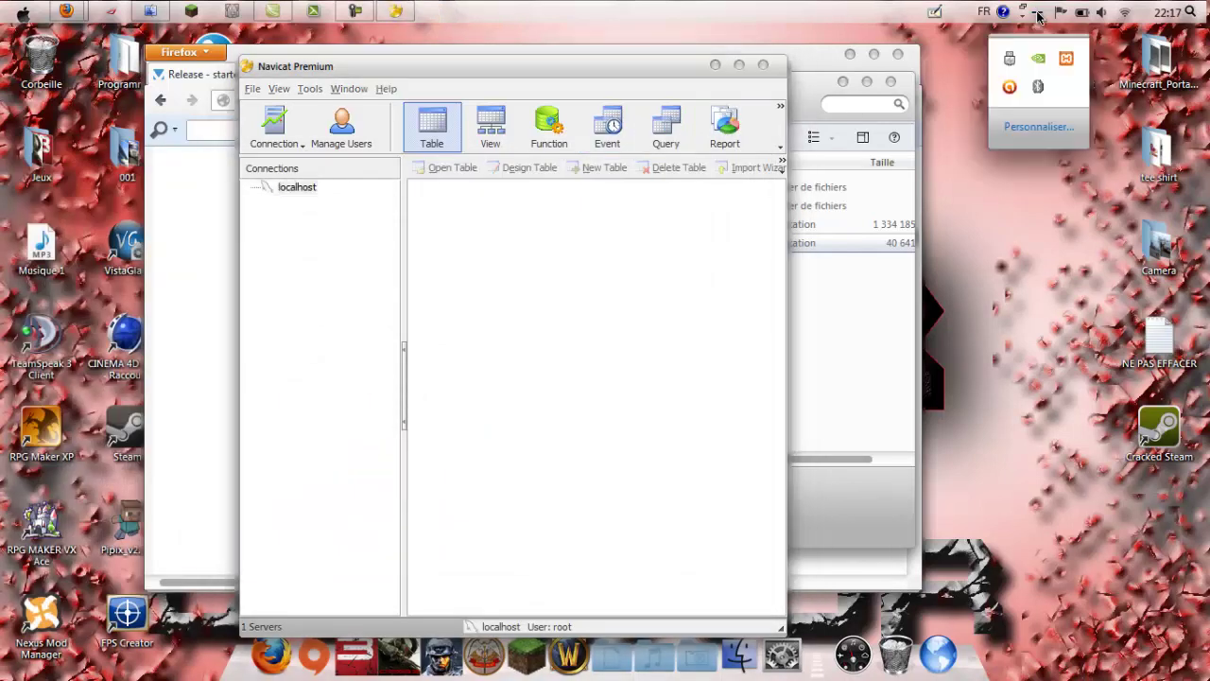
pyautogui.doubleClick(304, 193)
pyautogui.moveTo(384, 73); pyautogui.dragTo(256, 85)
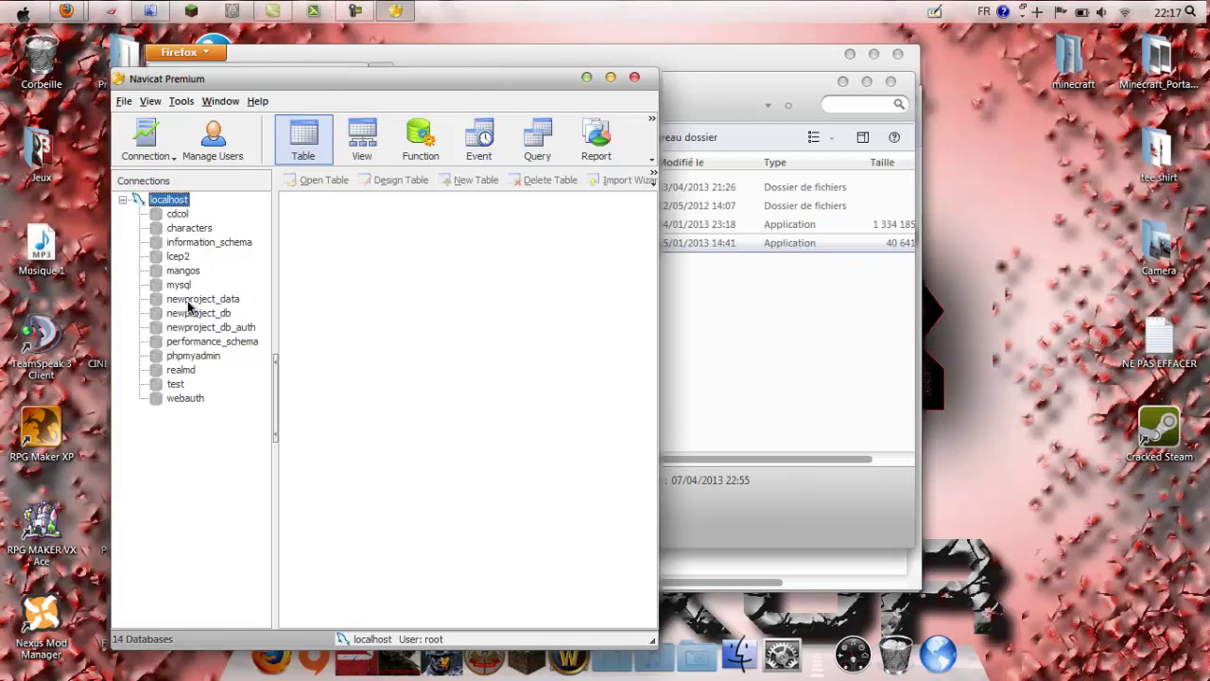
# Step: Start a new database newproject_db_auth on localhost, then cancel the dialog
pyautogui.click(192, 327)
pyautogui.rightClick(170, 201)
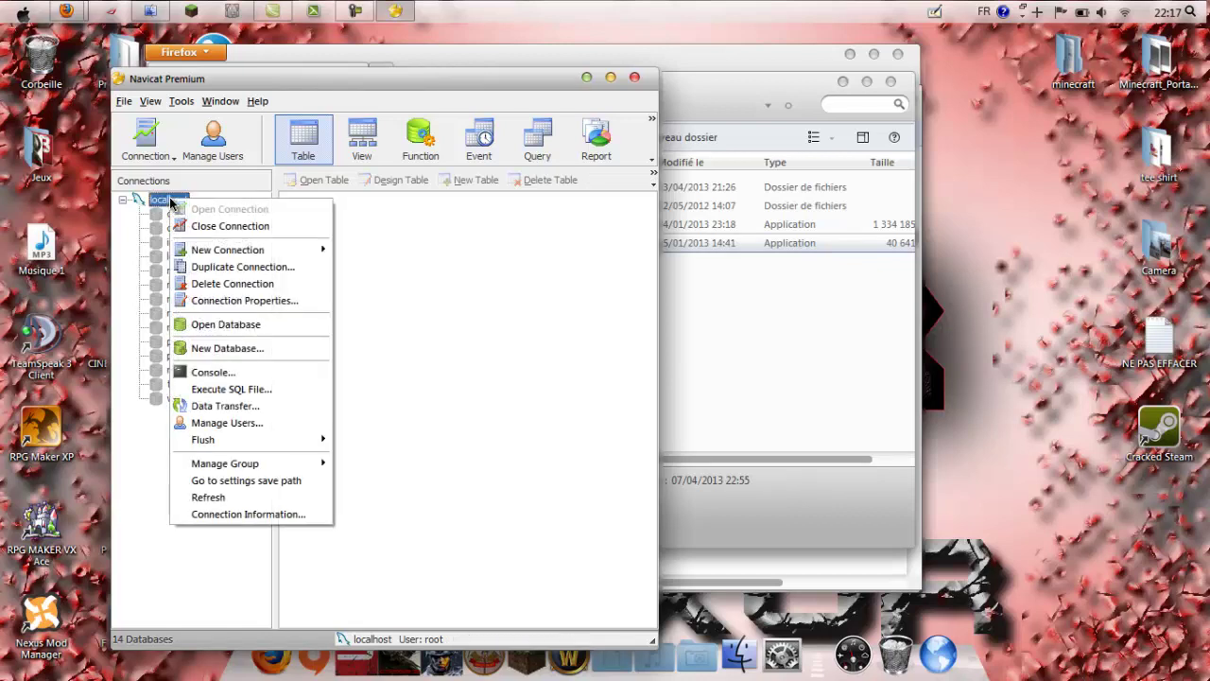
pyautogui.click(223, 348)
pyautogui.click(532, 338)
pyautogui.hotkey('ctrl', 'a')
pyautogui.press('BackSpace')
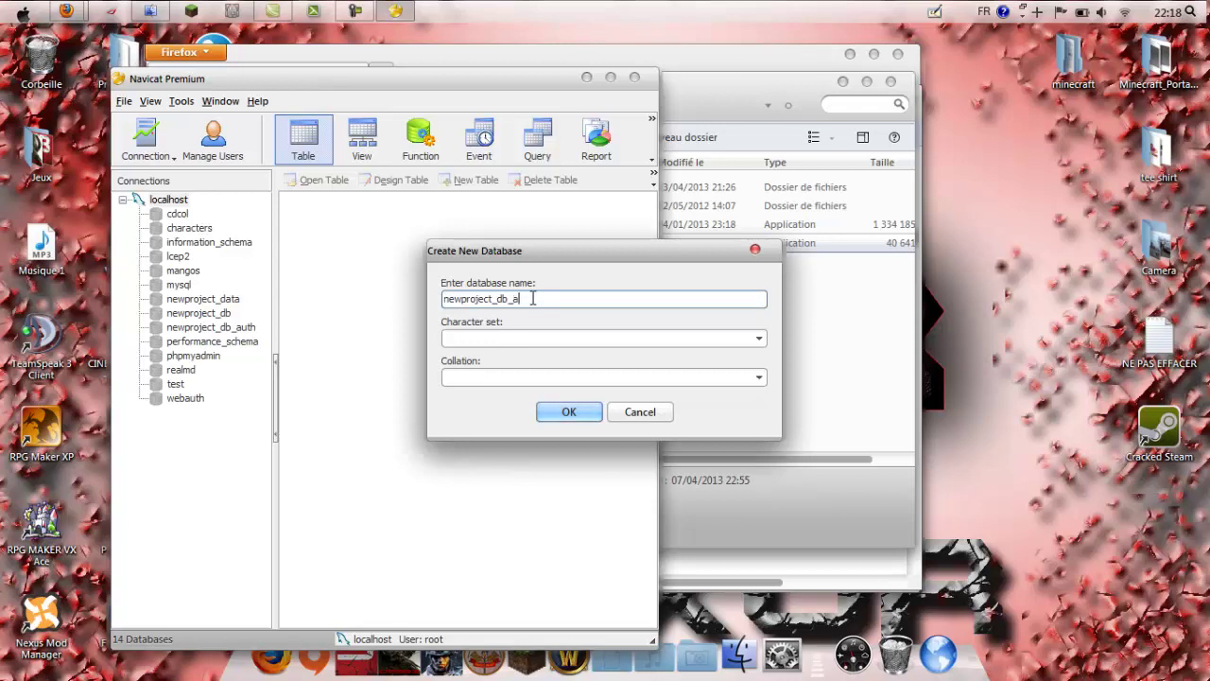
pyautogui.write('th')
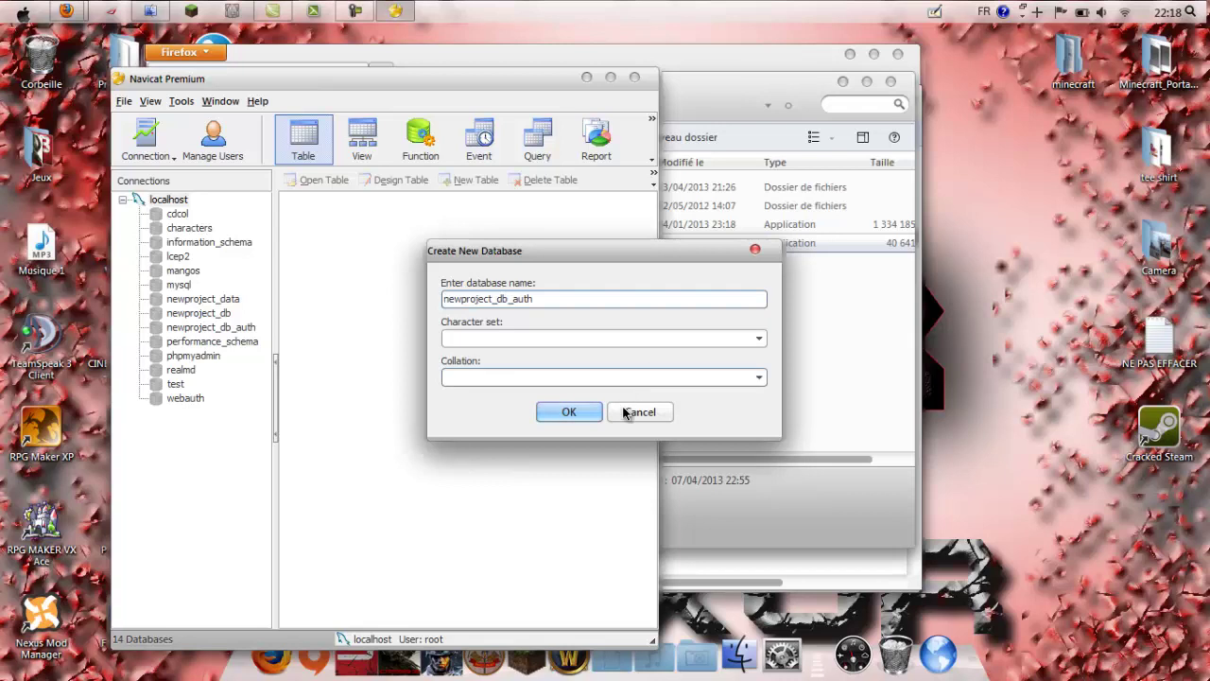
pyautogui.click(629, 411)
# Step: Check the existing newproject_data, newproject_db_auth and newproject_db databases, then bring LCEP1 2 forward
pyautogui.click(222, 299)
pyautogui.click(217, 327)
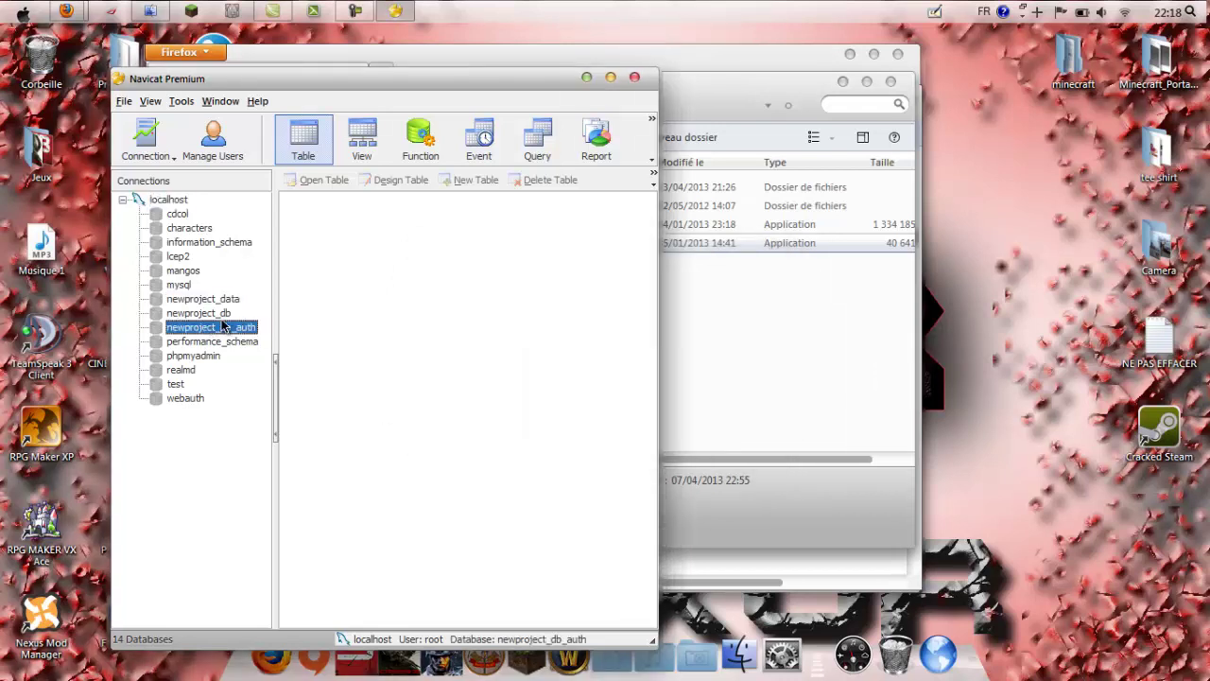
pyautogui.click(212, 313)
pyautogui.moveTo(673, 83); pyautogui.dragTo(826, 92)
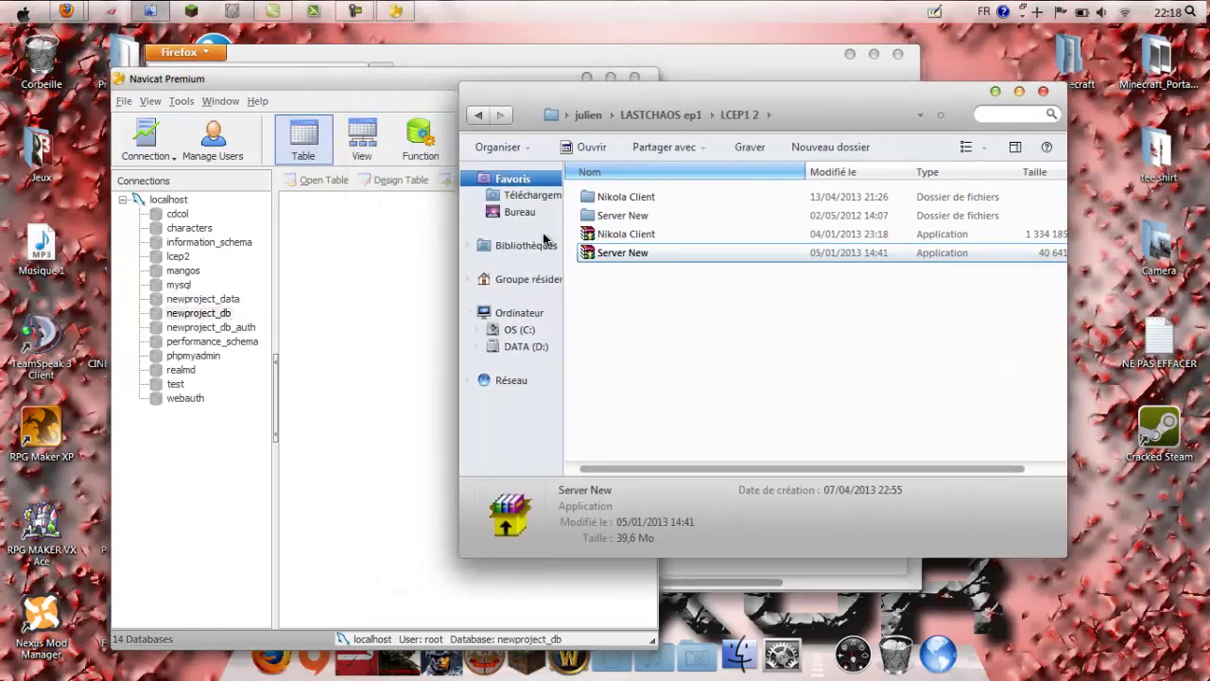
# Step: Open the Server New folder's three .sql files alongside the newproject_data database
pyautogui.doubleClick(604, 217)
pyautogui.moveTo(393, 77); pyautogui.dragTo(289, 84)
pyautogui.moveTo(627, 408); pyautogui.dragTo(644, 390)
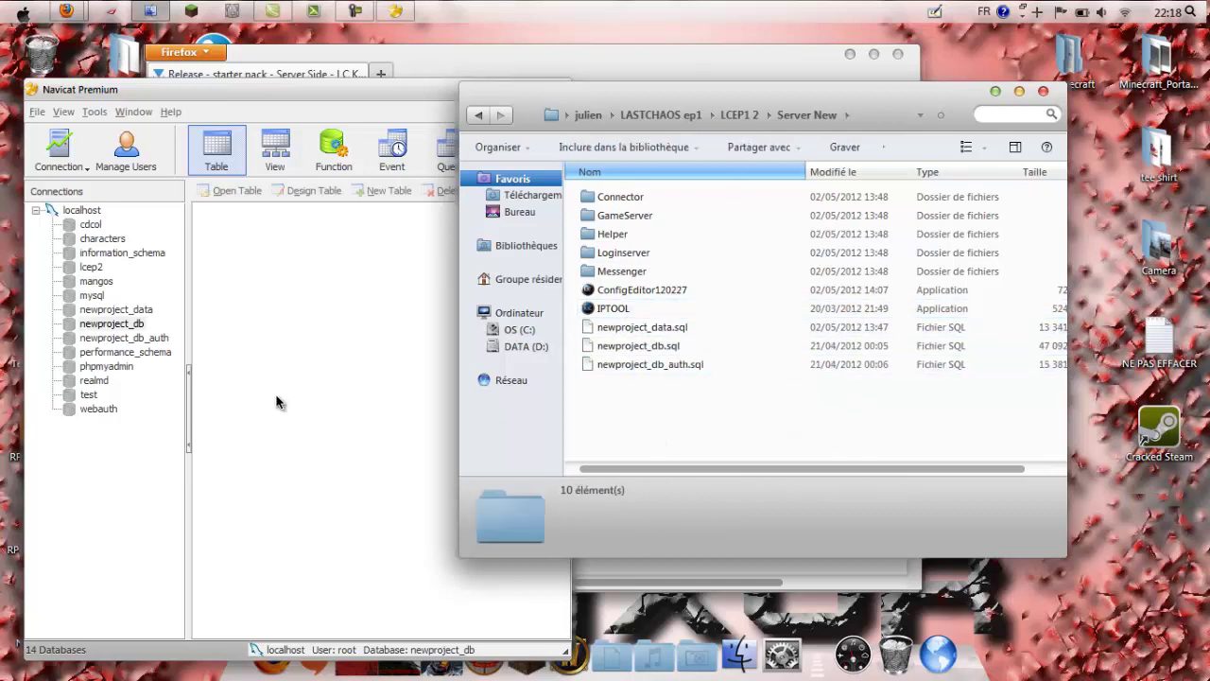
pyautogui.click(145, 311)
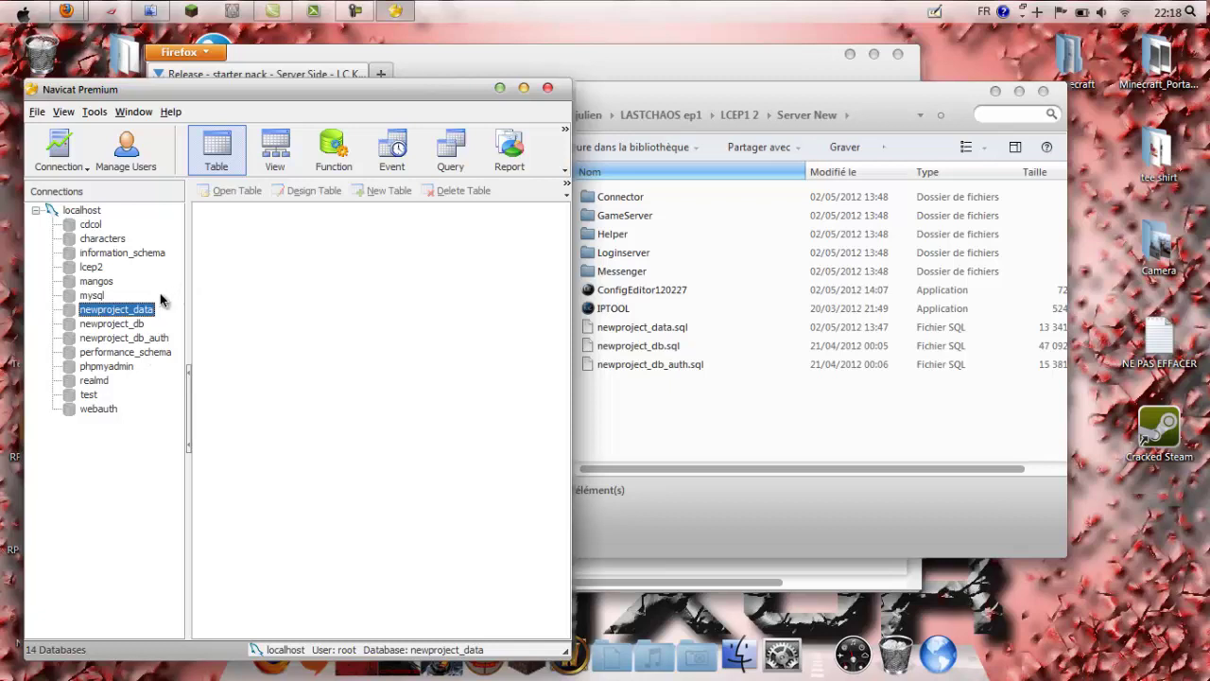
pyautogui.moveTo(682, 96); pyautogui.dragTo(764, 90)
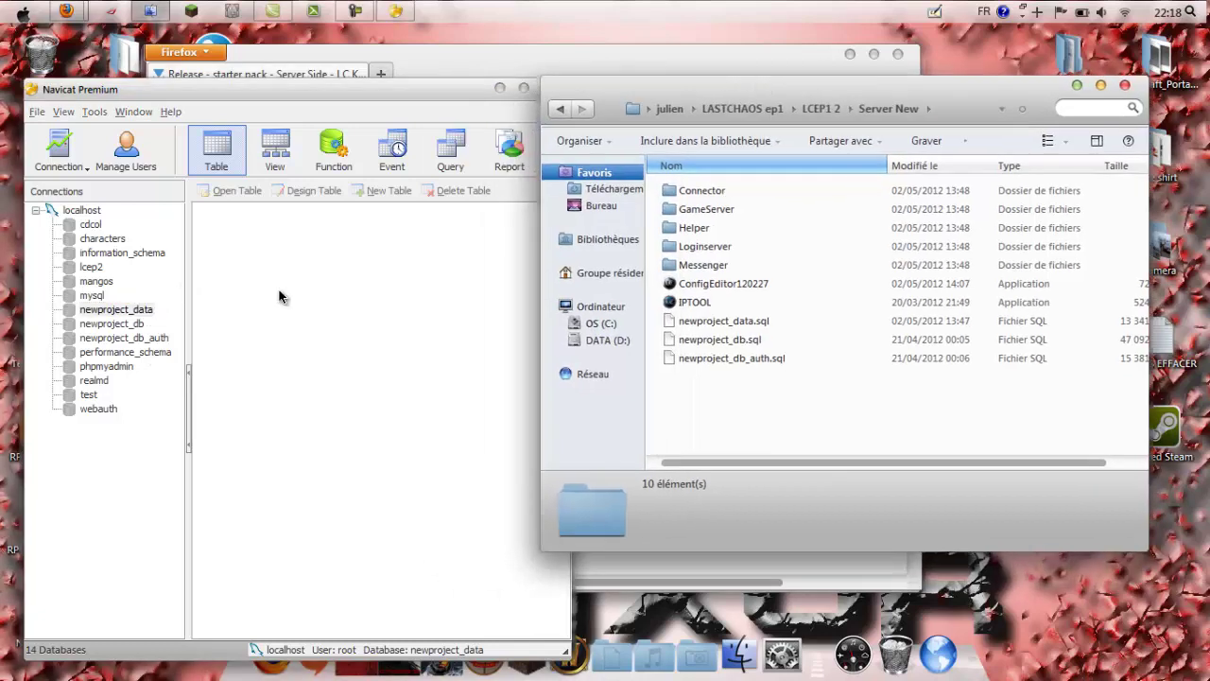
pyautogui.doubleClick(116, 315)
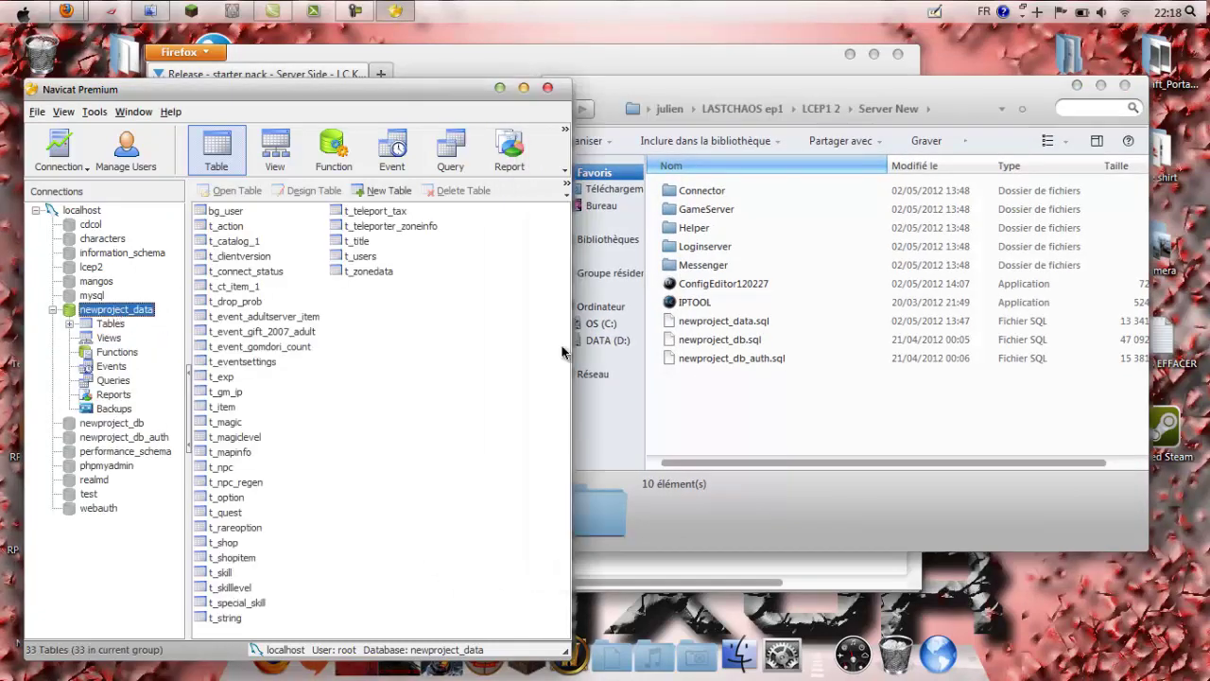
# Step: Import newproject_data.sql into the newproject_data database
pyautogui.click(712, 407)
pyautogui.click(716, 321)
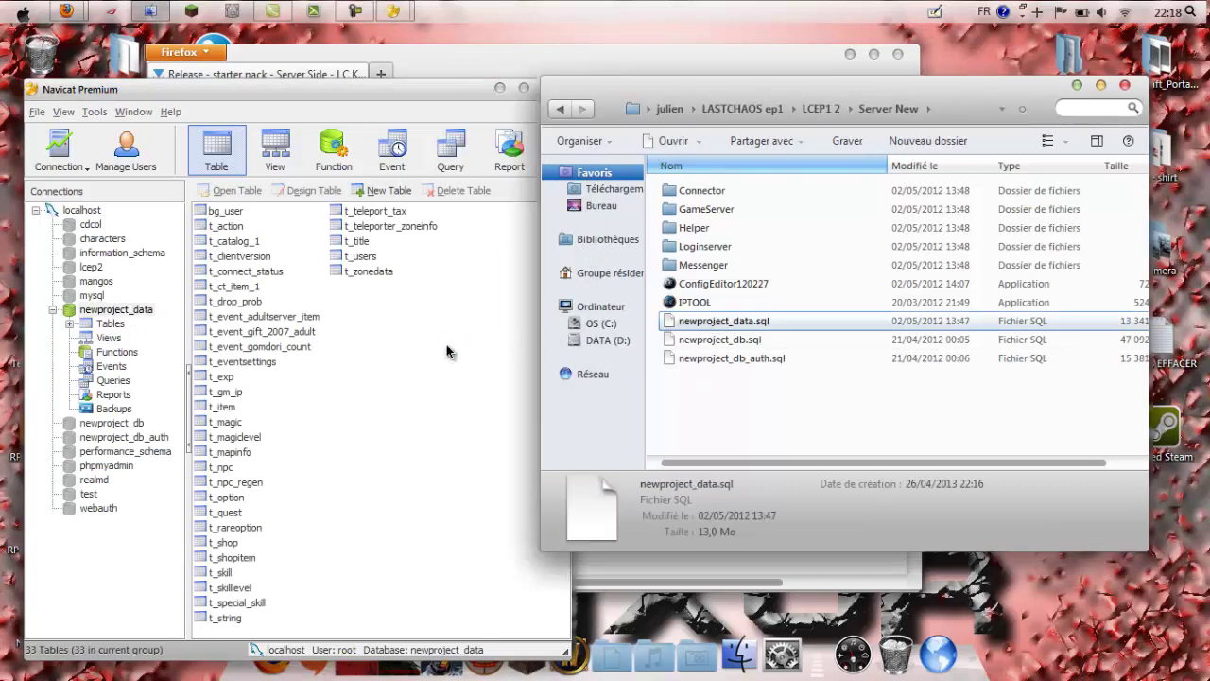
pyautogui.click(470, 454)
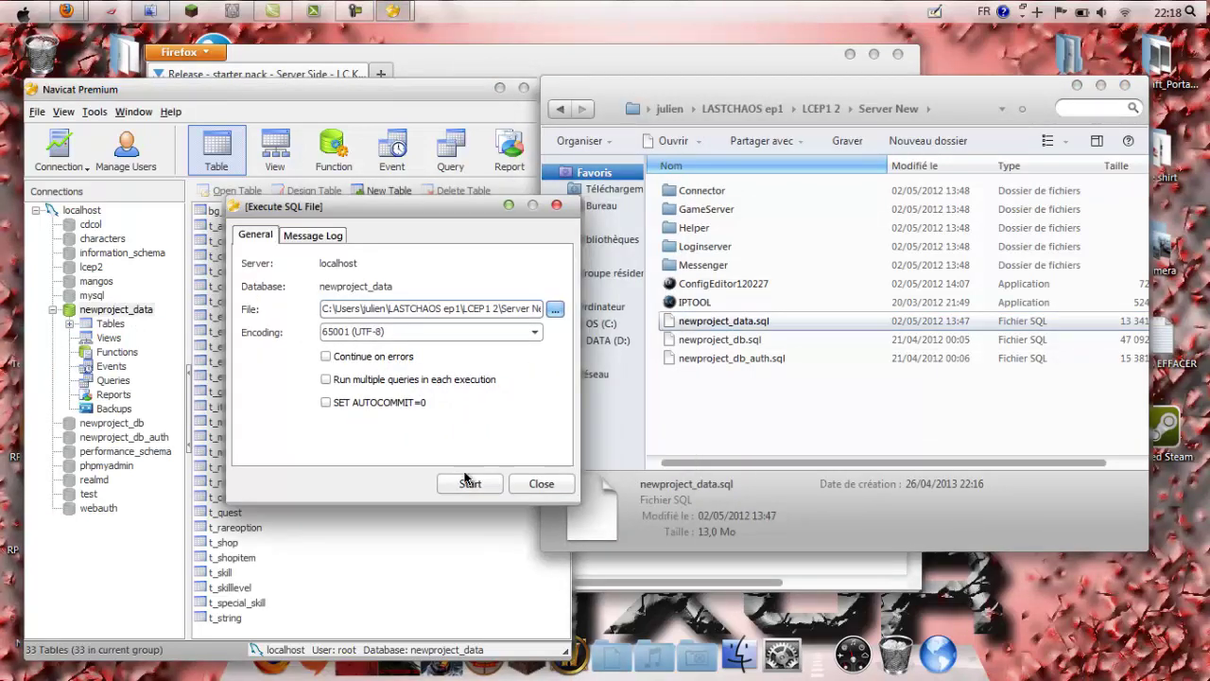
pyautogui.click(470, 483)
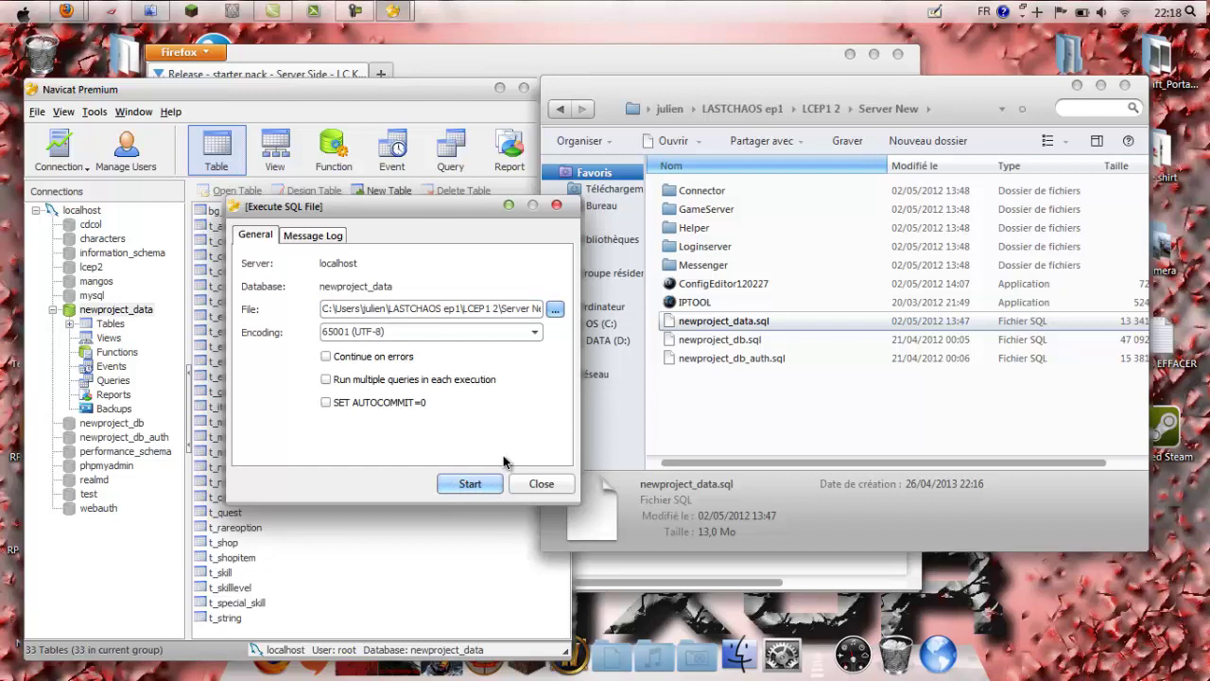
pyautogui.click(541, 483)
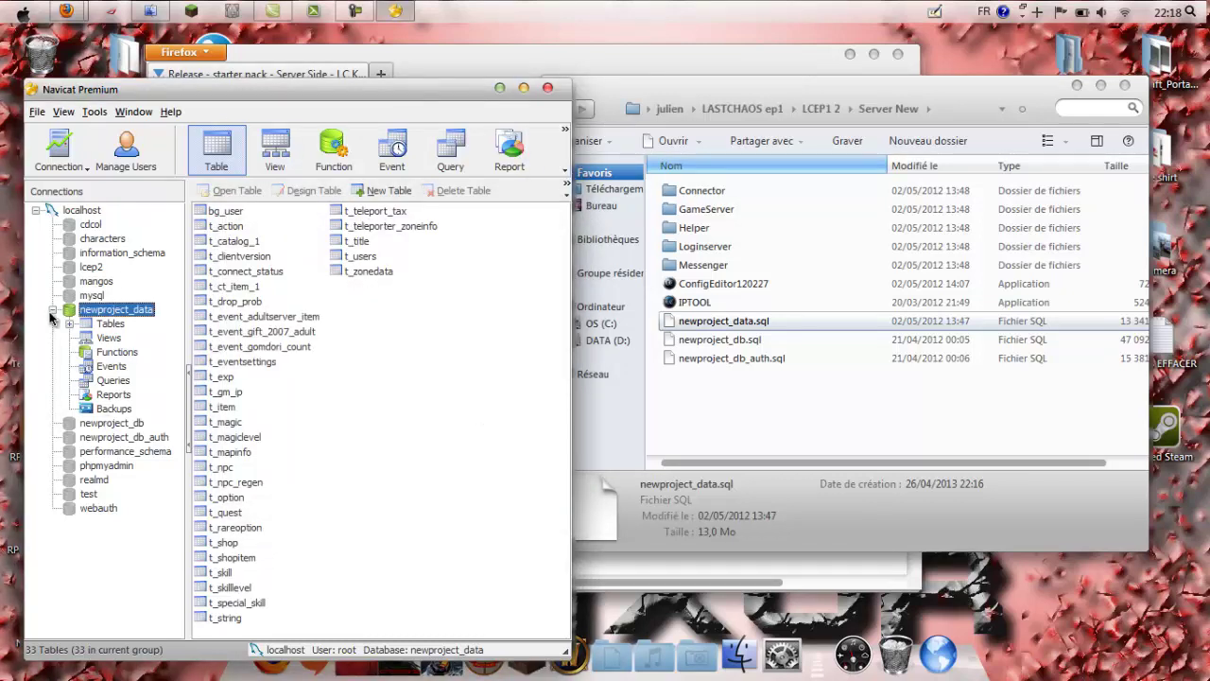
# Step: Open newproject_db and newproject_db_auth and select the bg_user table
pyautogui.click(53, 309)
pyautogui.click(119, 324)
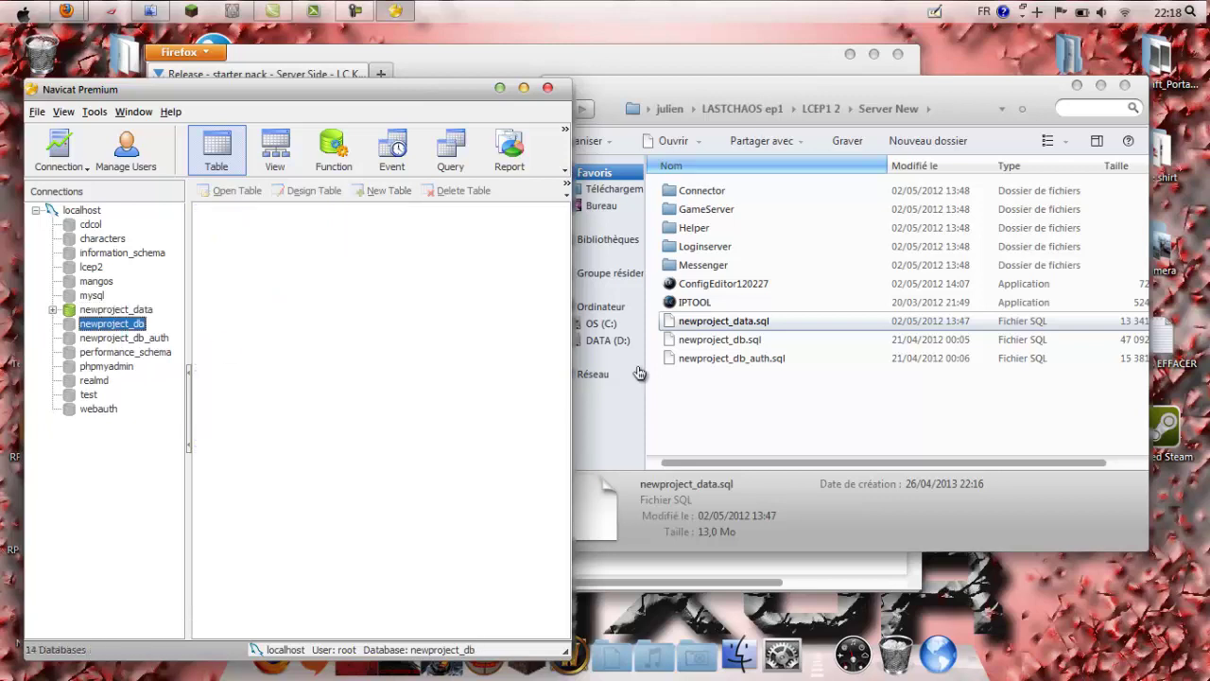
pyautogui.click(747, 339)
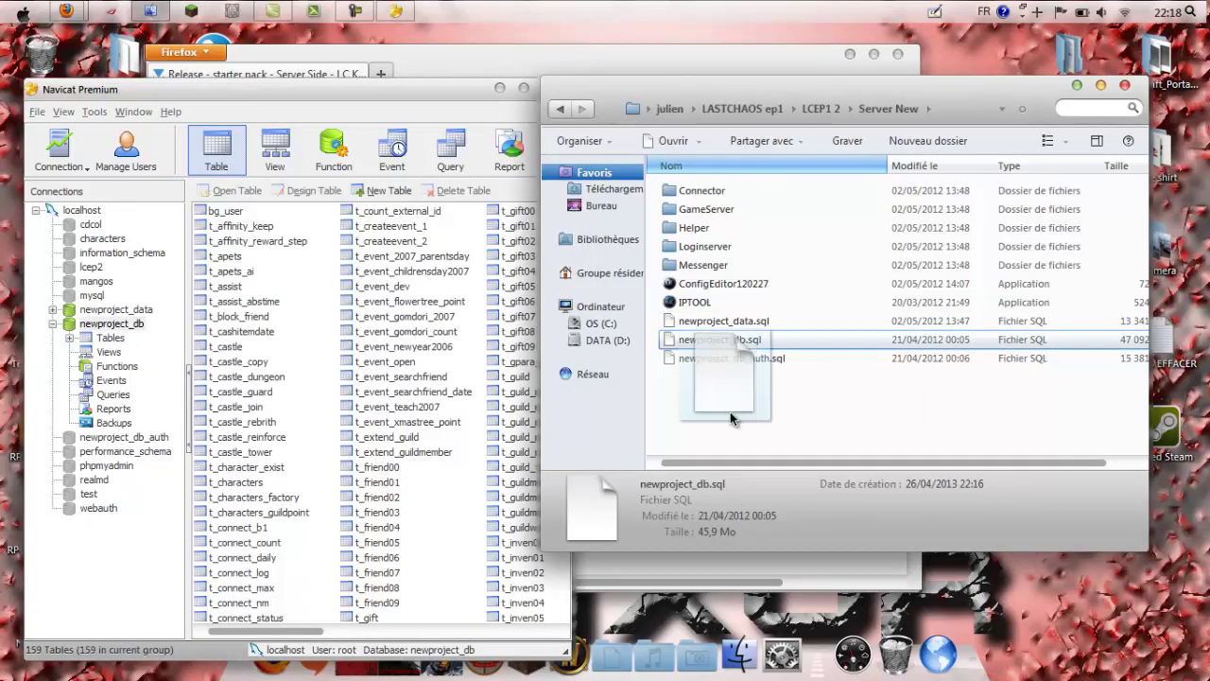
pyautogui.click(123, 438)
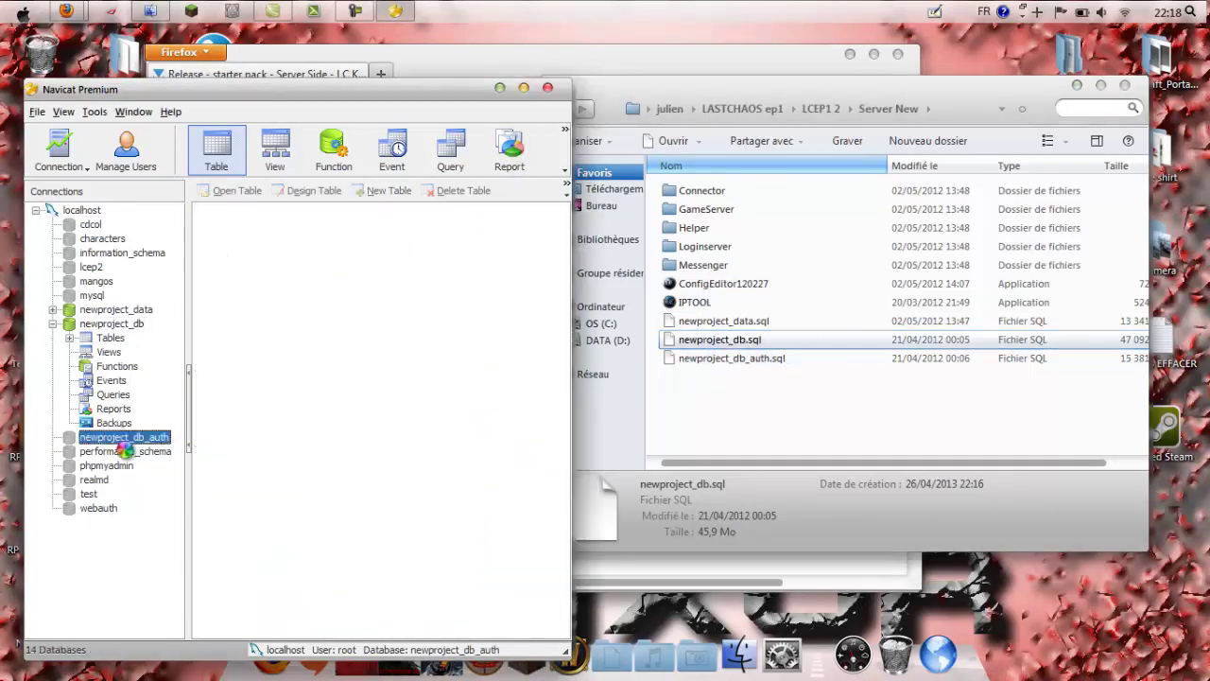
pyautogui.moveTo(752, 360); pyautogui.dragTo(753, 422)
pyautogui.click(753, 422)
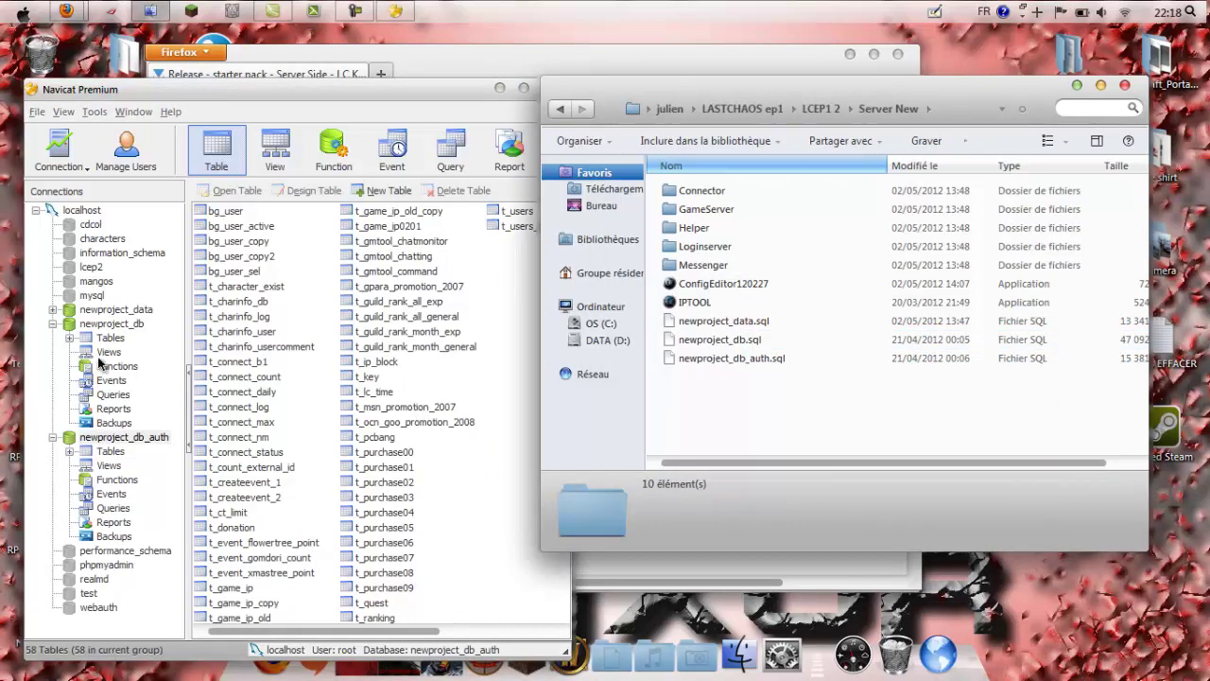
pyautogui.click(111, 435)
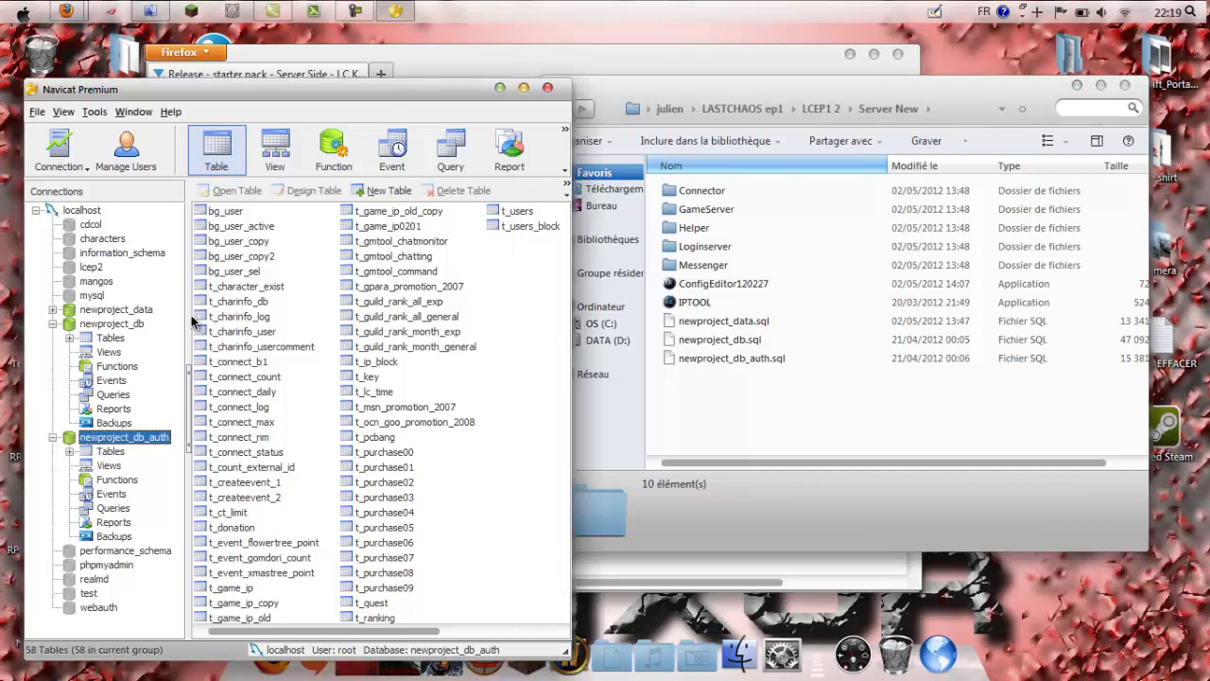
pyautogui.click(236, 213)
# Step: Open the bg_user table and delete its last account record
pyautogui.doubleClick(236, 212)
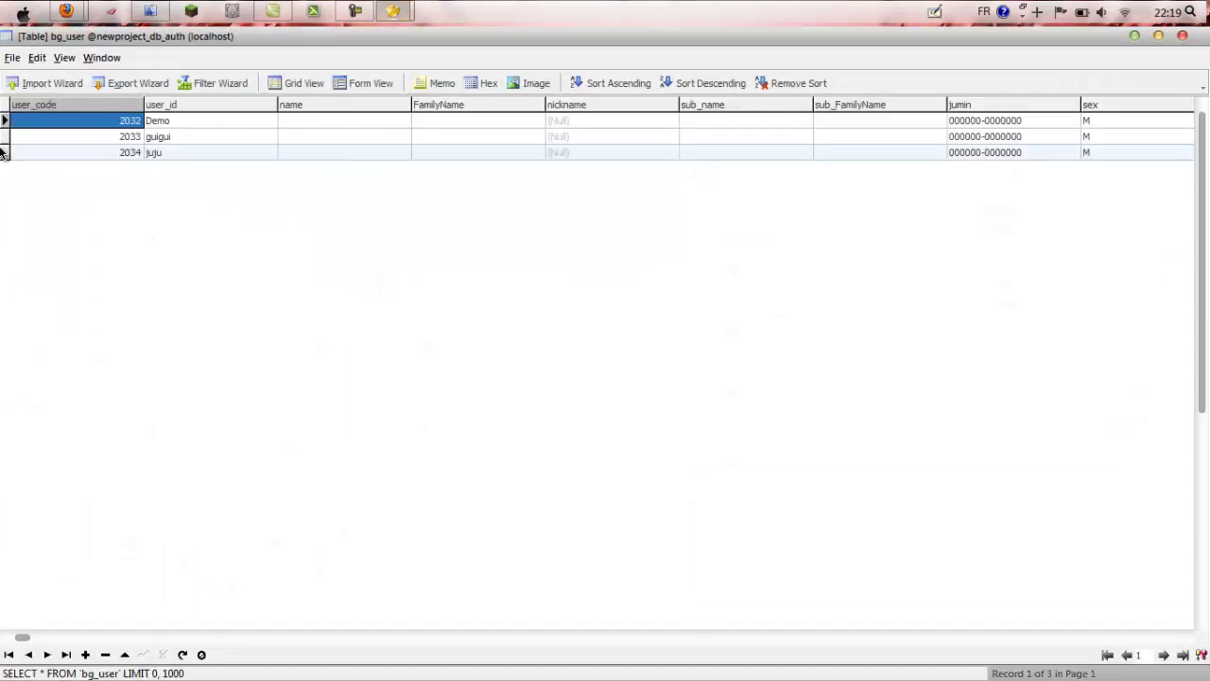
pyautogui.click(5, 152)
pyautogui.click(5, 120)
pyautogui.click(6, 138)
pyautogui.click(5, 152)
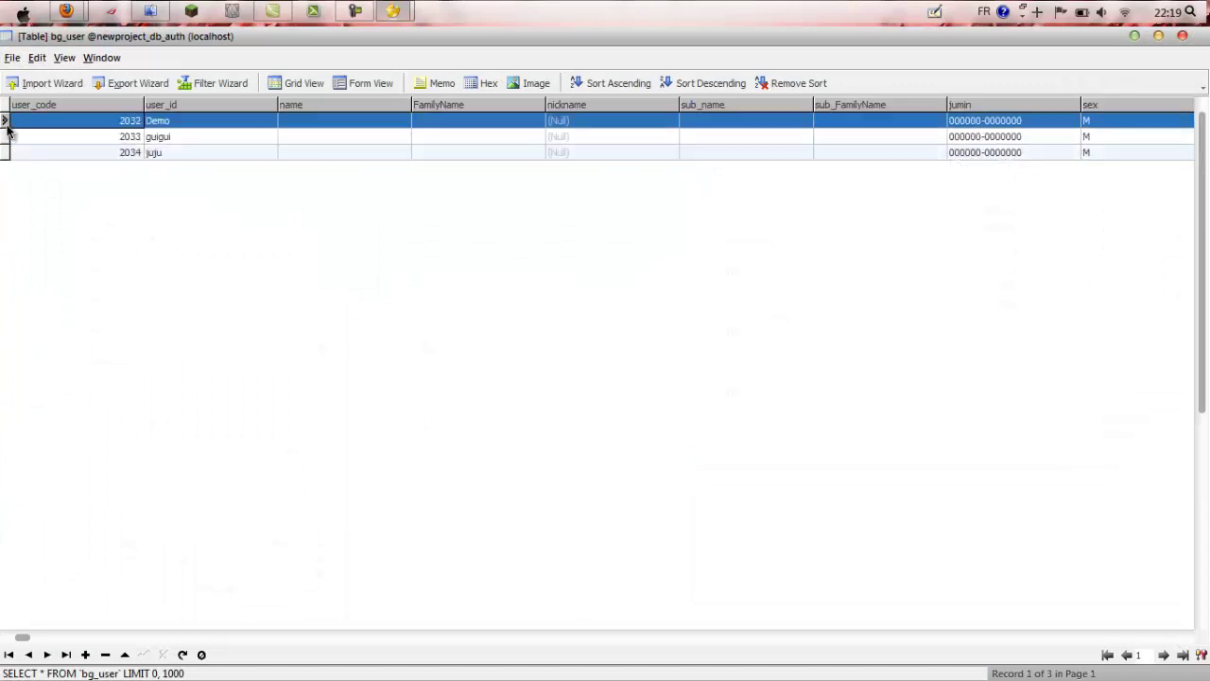
pyautogui.click(14, 136)
pyautogui.click(13, 152)
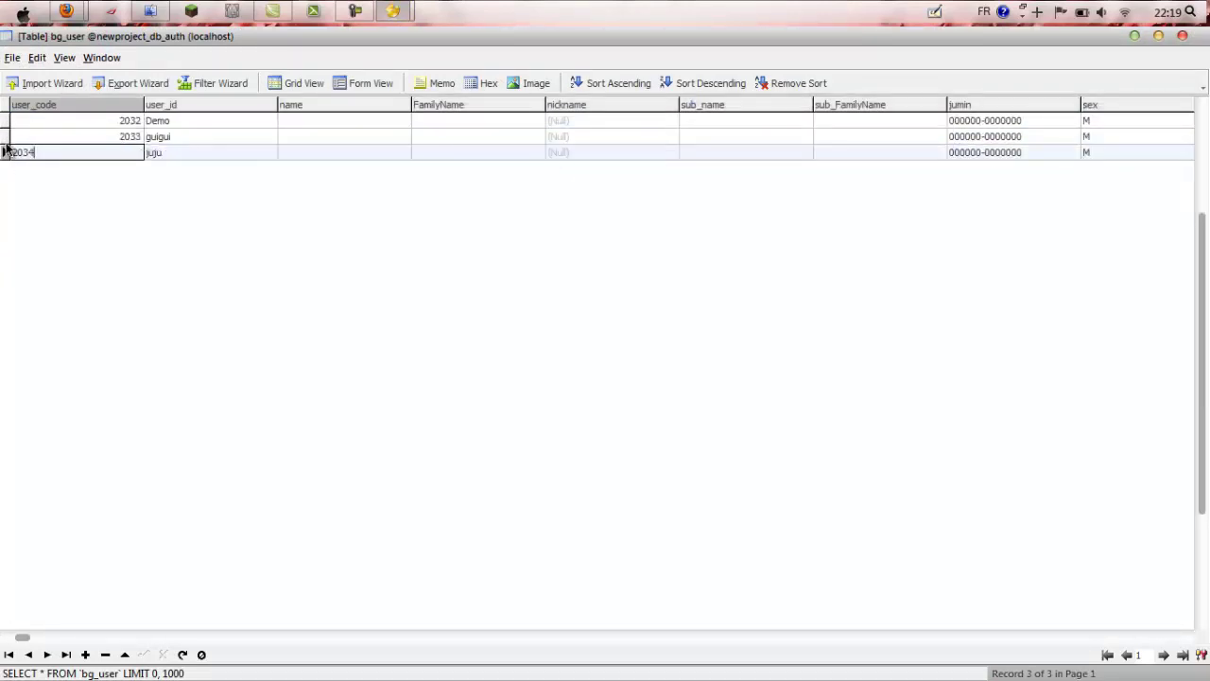
pyautogui.click(5, 152)
pyautogui.rightClick(5, 153)
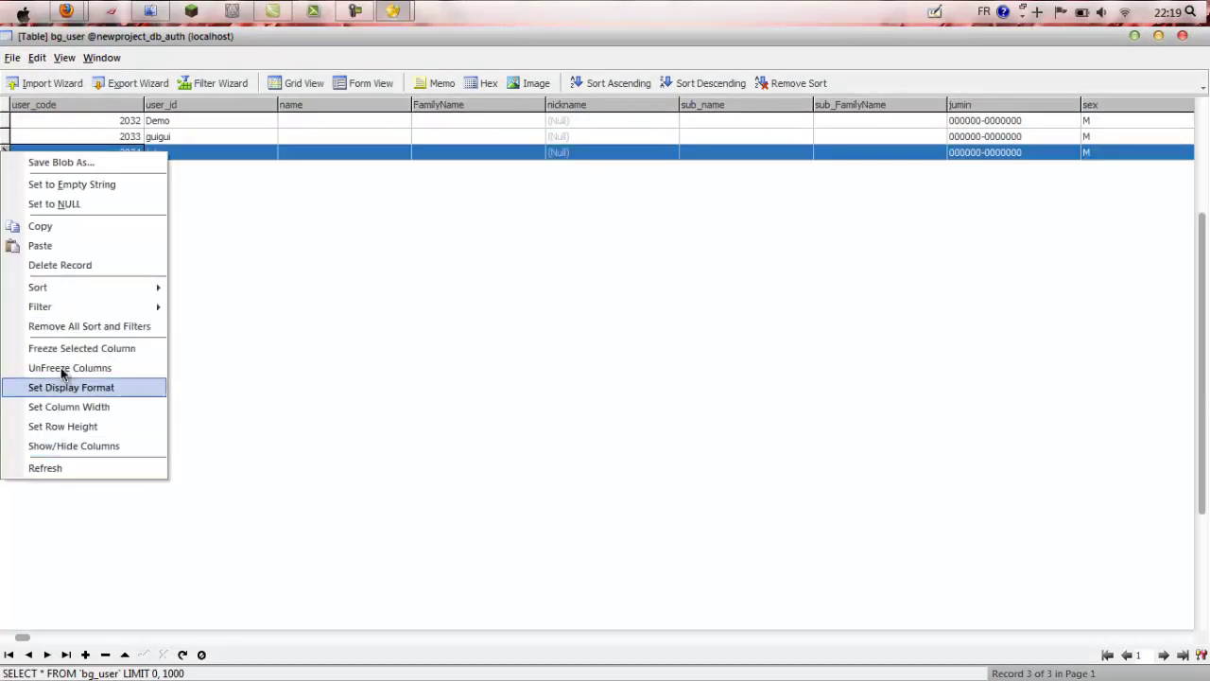
pyautogui.click(65, 265)
pyautogui.click(570, 368)
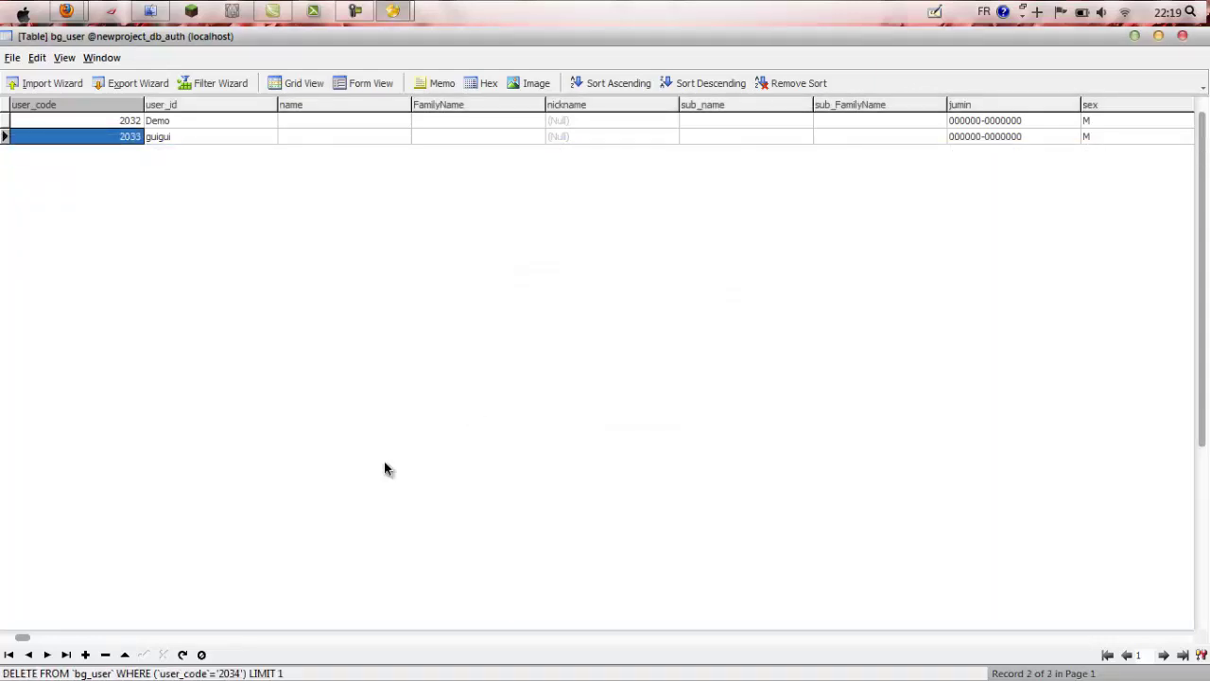
# Step: Add a new record and enter the account's login name in user_id
pyautogui.moveTo(15, 640)
pyautogui.mouseDown()
pyautogui.moveTo(110, 637)
pyautogui.moveTo(37, 641)
pyautogui.mouseUp()
pyautogui.click(84, 656)
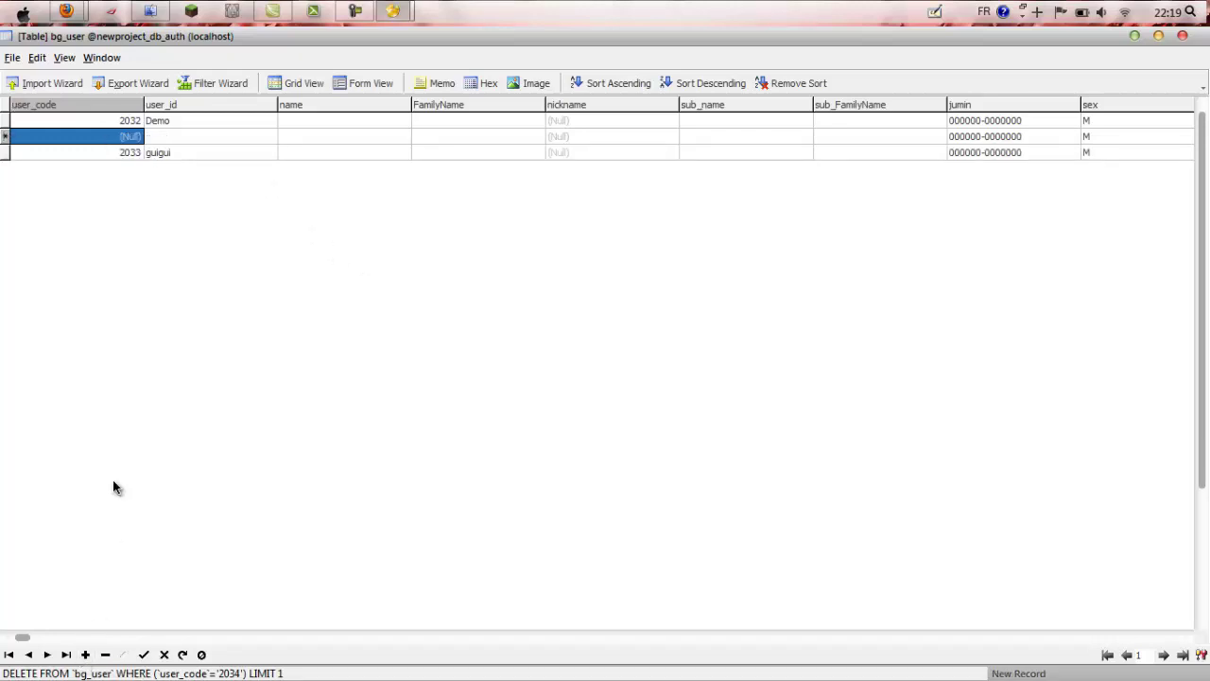
pyautogui.click(157, 136)
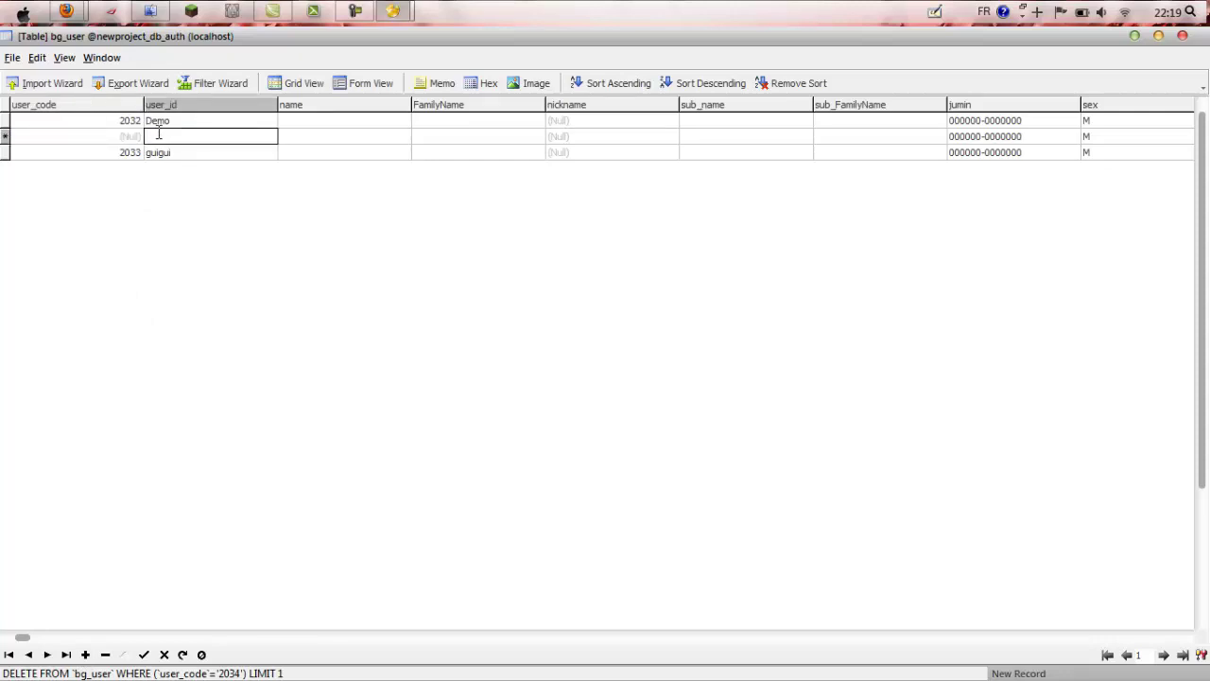
pyautogui.press('Return')
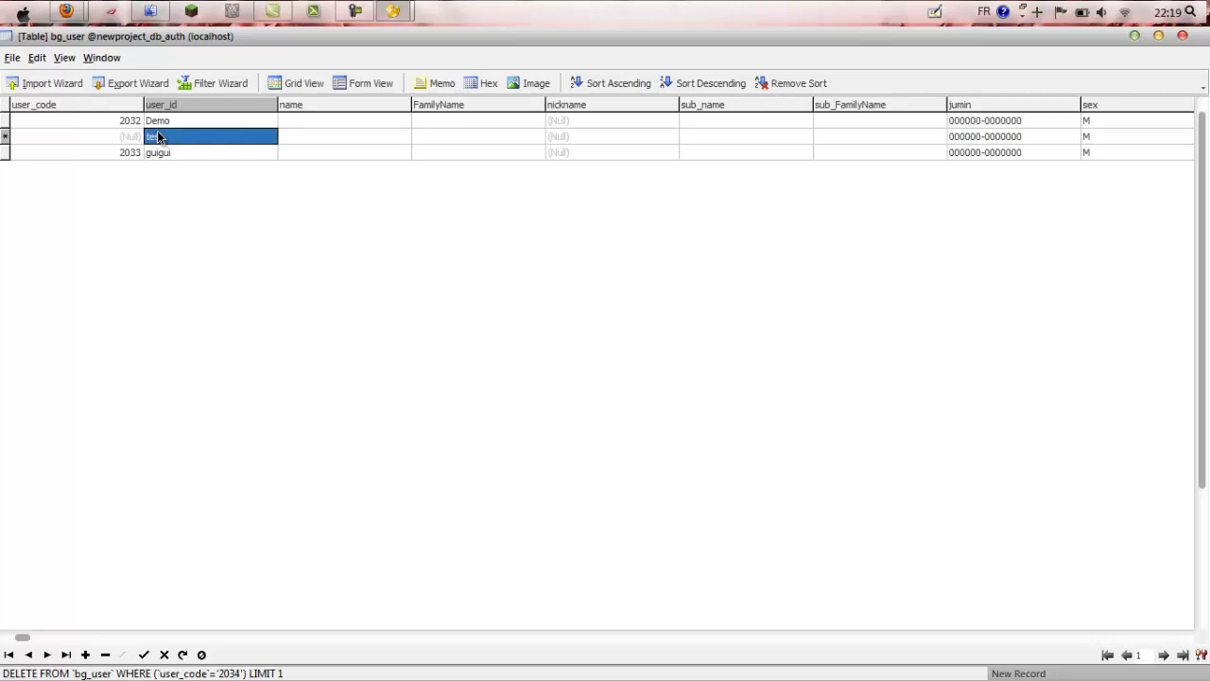
pyautogui.click(1184, 640)
pyautogui.click(1184, 640)
pyautogui.click(1185, 640)
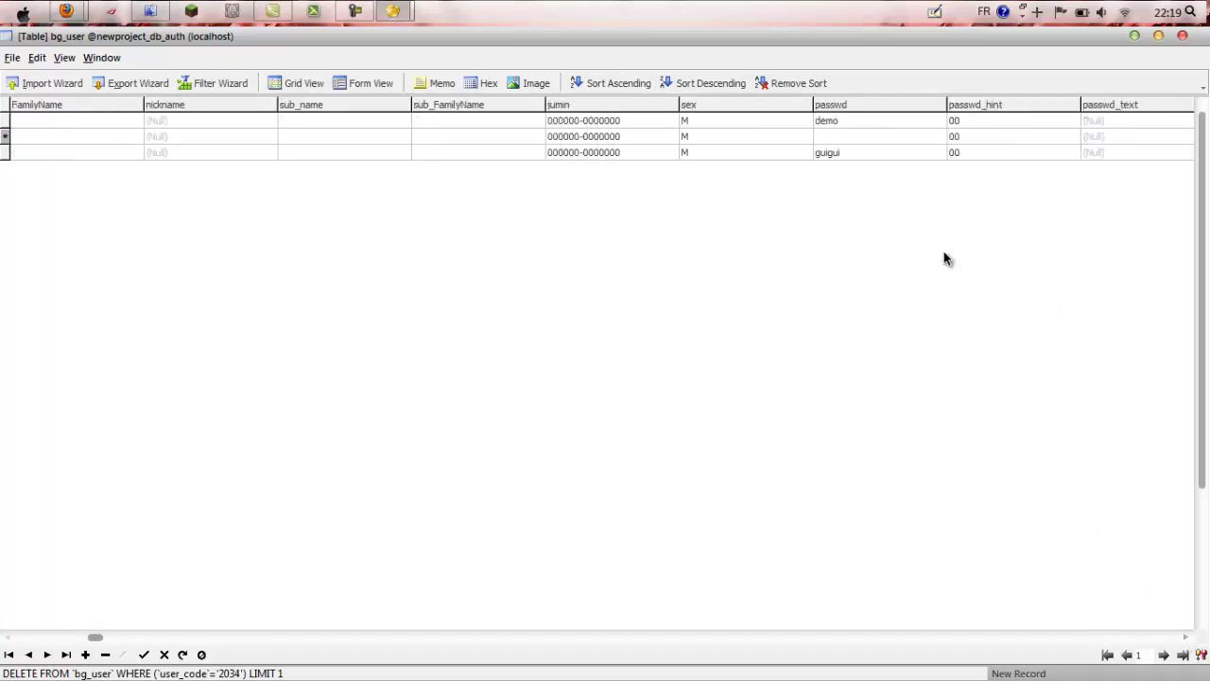
# Step: Enter the new account's passwd, then close bg_user and save the changes
pyautogui.doubleClick(881, 137)
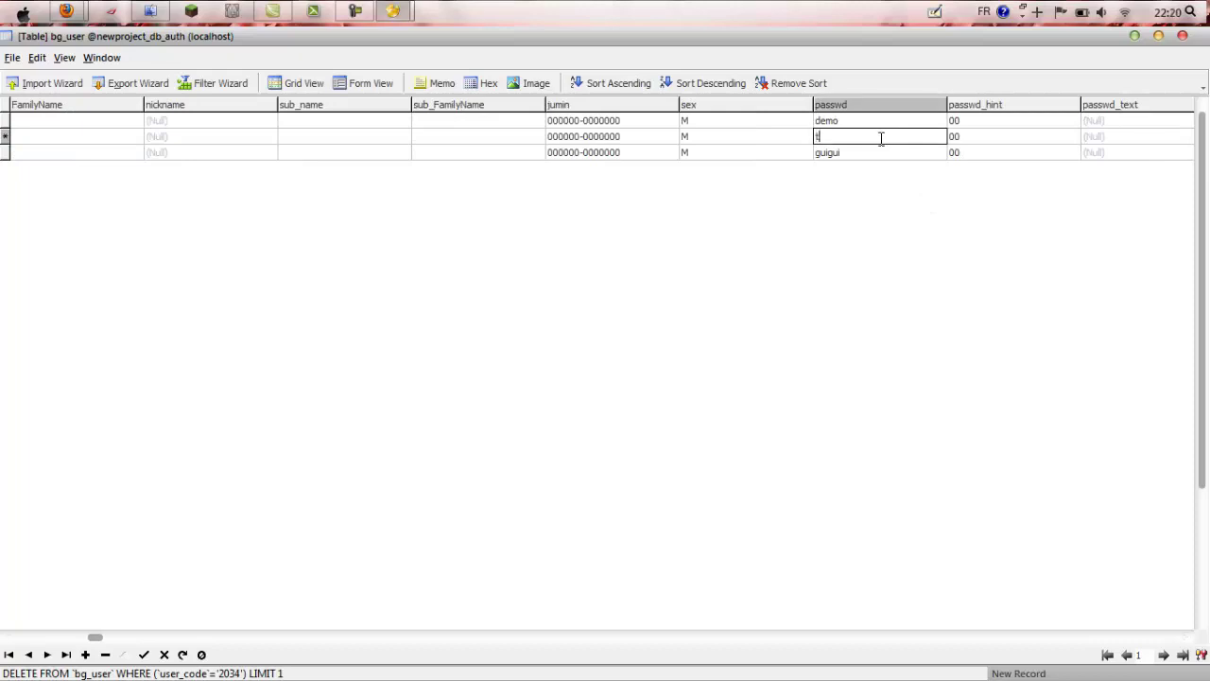
pyautogui.press('Escape')
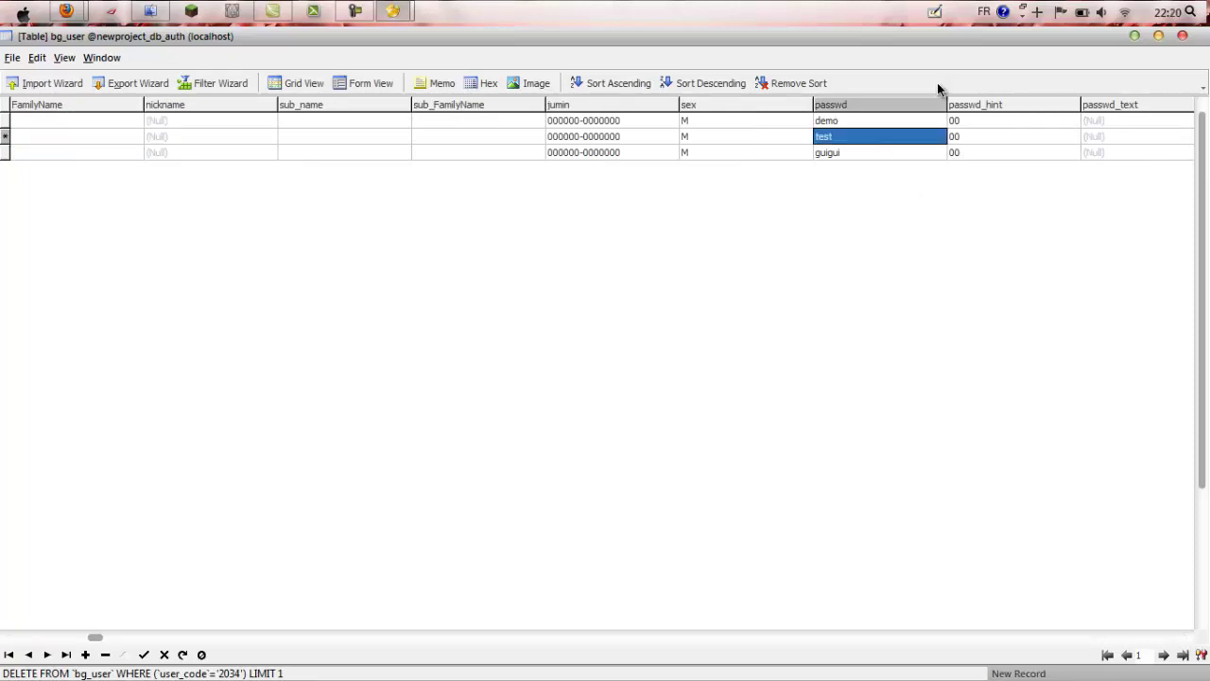
pyautogui.click(1186, 640)
pyautogui.click(1186, 640)
pyautogui.click(1186, 640)
pyautogui.click(1186, 640)
pyautogui.click(1186, 640)
pyautogui.click(1186, 640)
pyautogui.click(1187, 640)
pyautogui.click(1186, 640)
pyautogui.click(1186, 640)
pyautogui.click(1186, 640)
pyautogui.click(1187, 640)
pyautogui.click(1186, 640)
pyautogui.click(1187, 640)
pyautogui.click(1186, 640)
pyautogui.click(1186, 640)
pyautogui.click(1187, 640)
pyautogui.click(1186, 640)
pyautogui.click(1186, 640)
pyautogui.click(1186, 640)
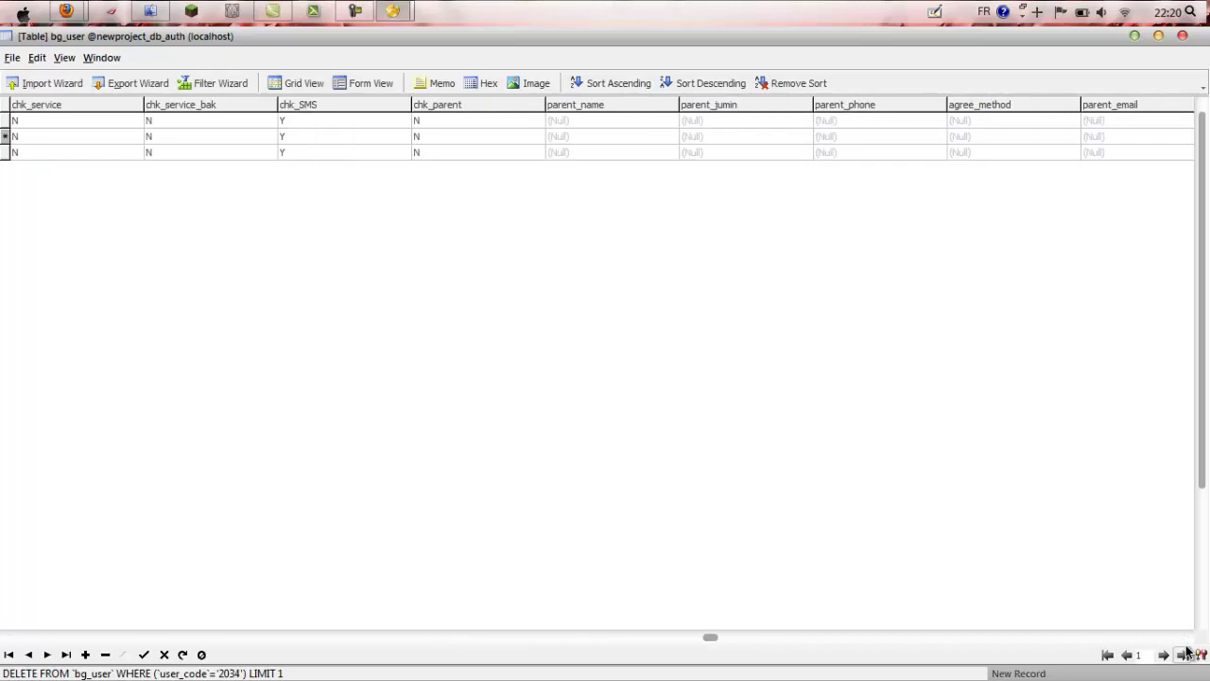
pyautogui.click(1188, 640)
pyautogui.click(1188, 640)
pyautogui.click(1188, 639)
pyautogui.click(1188, 640)
pyautogui.click(1188, 640)
pyautogui.click(1188, 640)
pyautogui.click(1188, 640)
pyautogui.click(1188, 640)
pyautogui.click(1188, 640)
pyautogui.click(1188, 640)
pyautogui.click(1188, 640)
pyautogui.click(1189, 640)
pyautogui.click(1188, 640)
pyautogui.click(1188, 640)
pyautogui.click(1188, 640)
pyautogui.click(1188, 639)
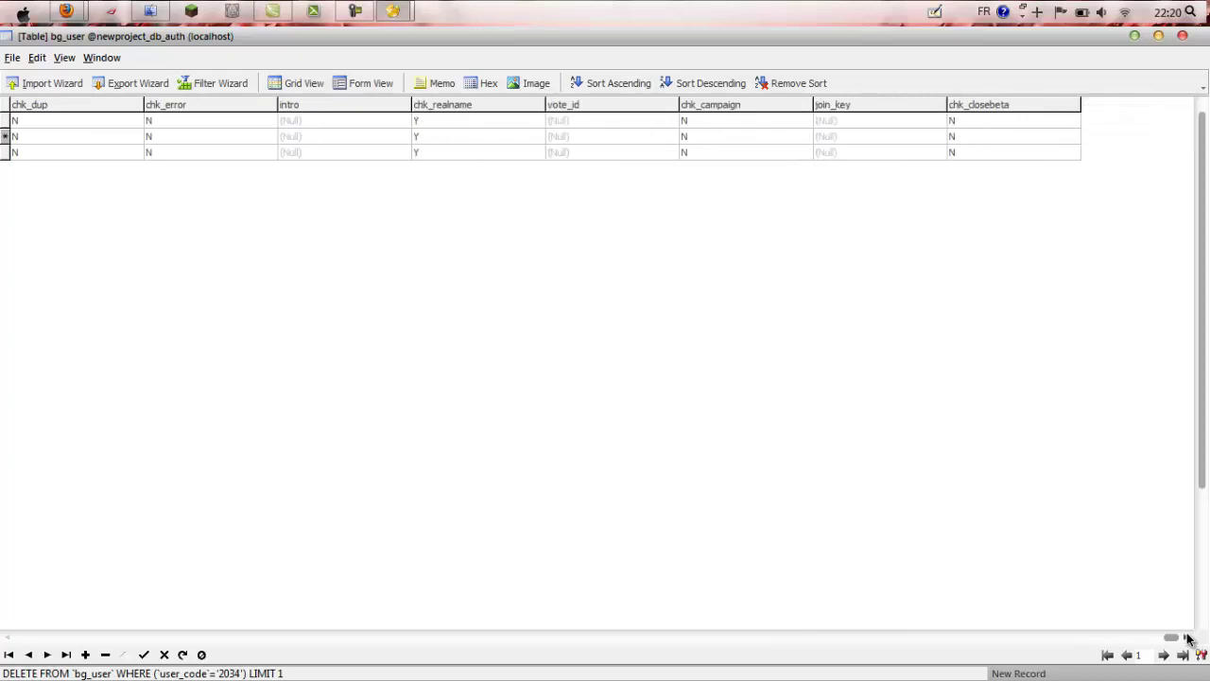
pyautogui.click(1182, 35)
pyautogui.click(532, 370)
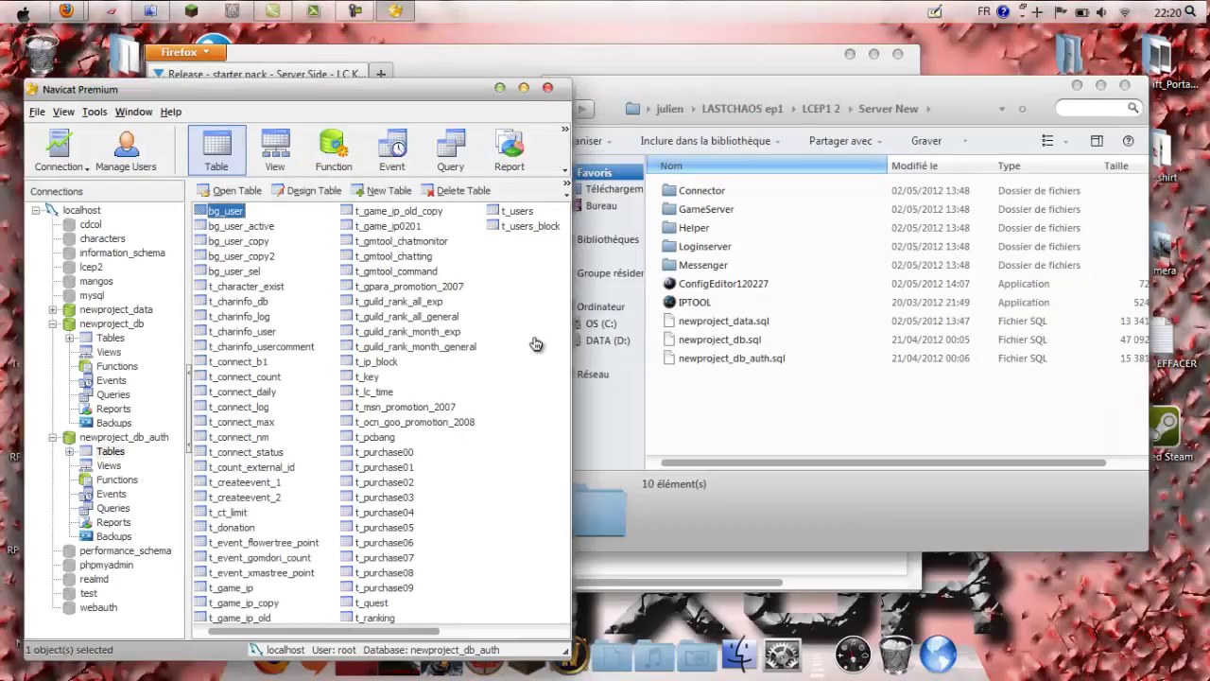
# Step: Minimise Navicat and Firefox and reposition the Server New folder window
pyautogui.click(500, 88)
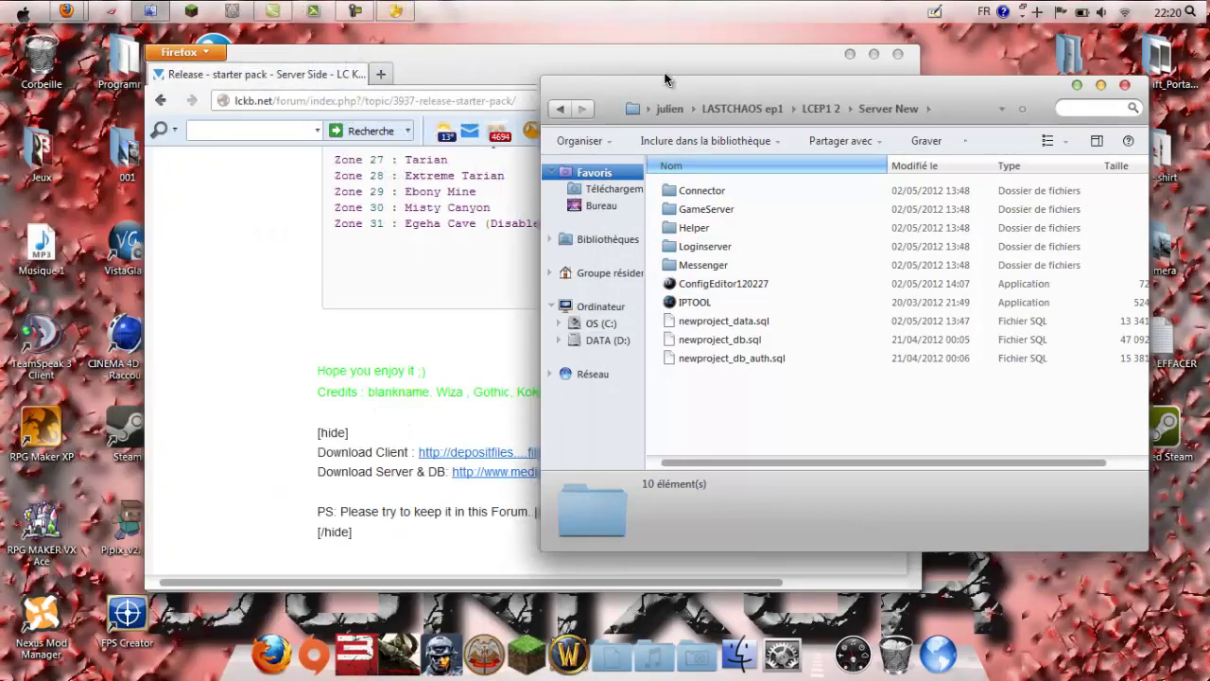
pyautogui.moveTo(666, 98); pyautogui.dragTo(540, 105)
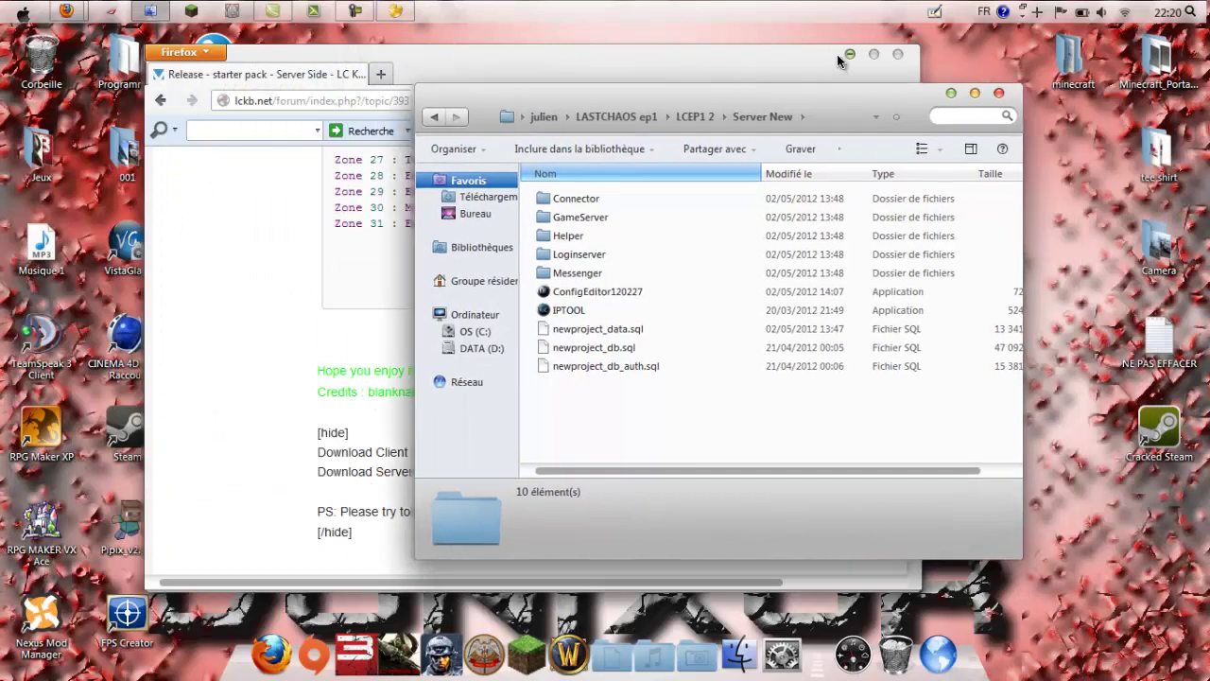
pyautogui.click(849, 55)
pyautogui.moveTo(800, 106); pyautogui.dragTo(775, 93)
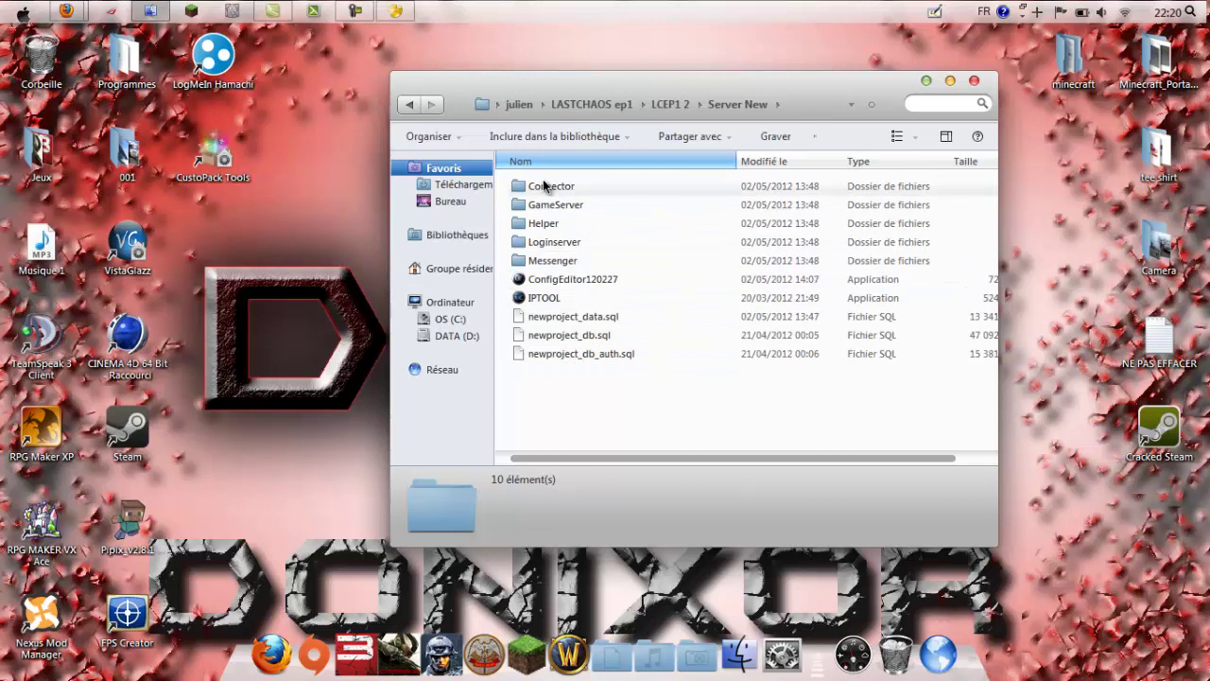
# Step: In IPTOOL, replace the 127.0.0.1 server IP with 25.123.91.108 and close it
pyautogui.doubleClick(549, 298)
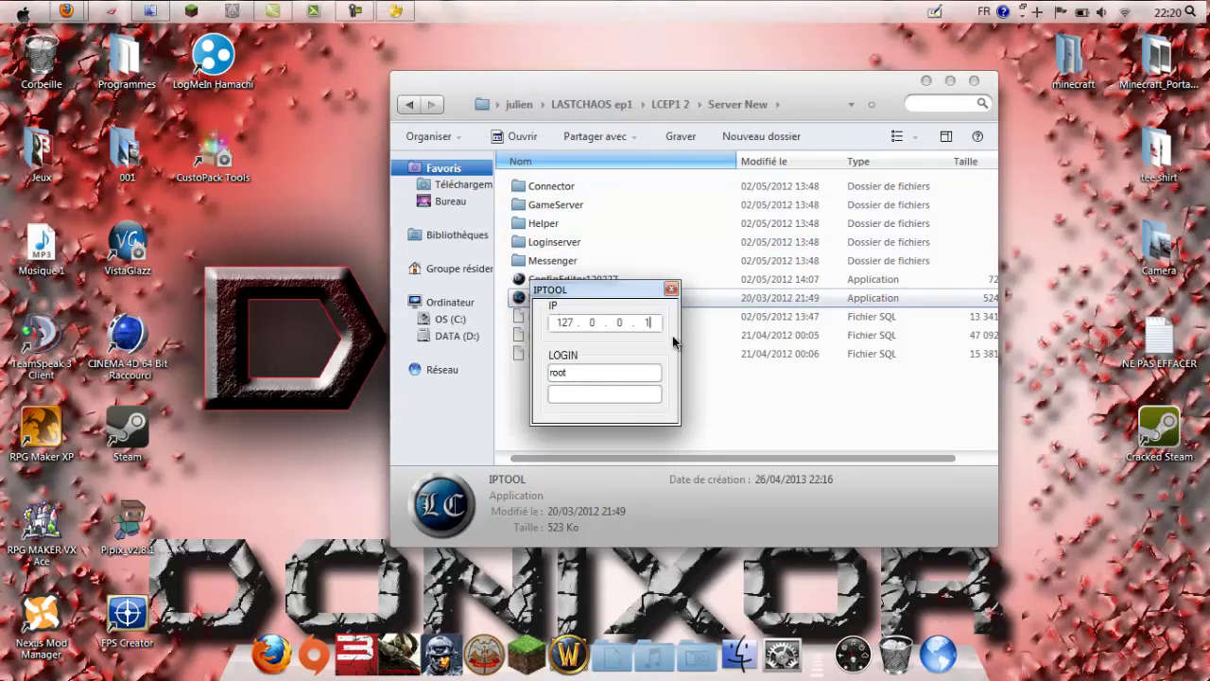
pyautogui.press('BackSpace')
pyautogui.press('BackSpace')
pyautogui.press('BackSpace')
pyautogui.press('BackSpace')
pyautogui.press('BackSpace')
pyautogui.write('25 . 123 . 91')
pyautogui.click(672, 288)
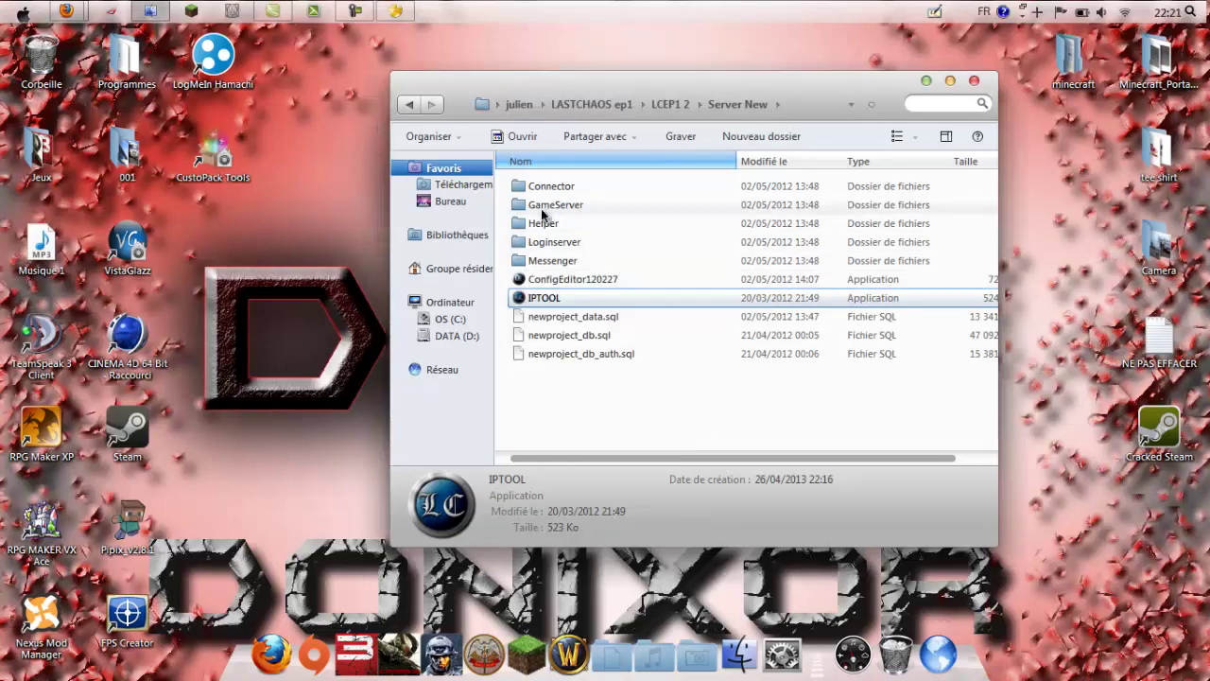
# Step: Select the Connector, GameServer and Loginserver folders, then the ConfigEditor120227 application
pyautogui.click(549, 187)
pyautogui.click(544, 205)
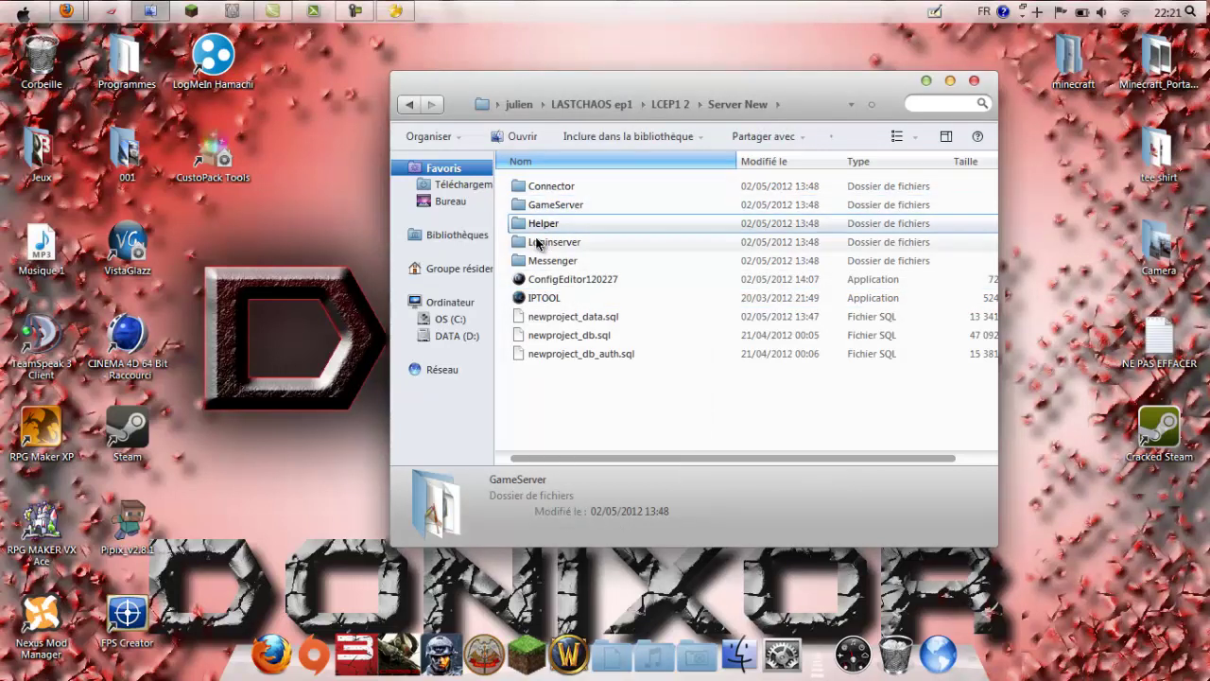
pyautogui.click(548, 242)
pyautogui.click(544, 297)
pyautogui.click(545, 281)
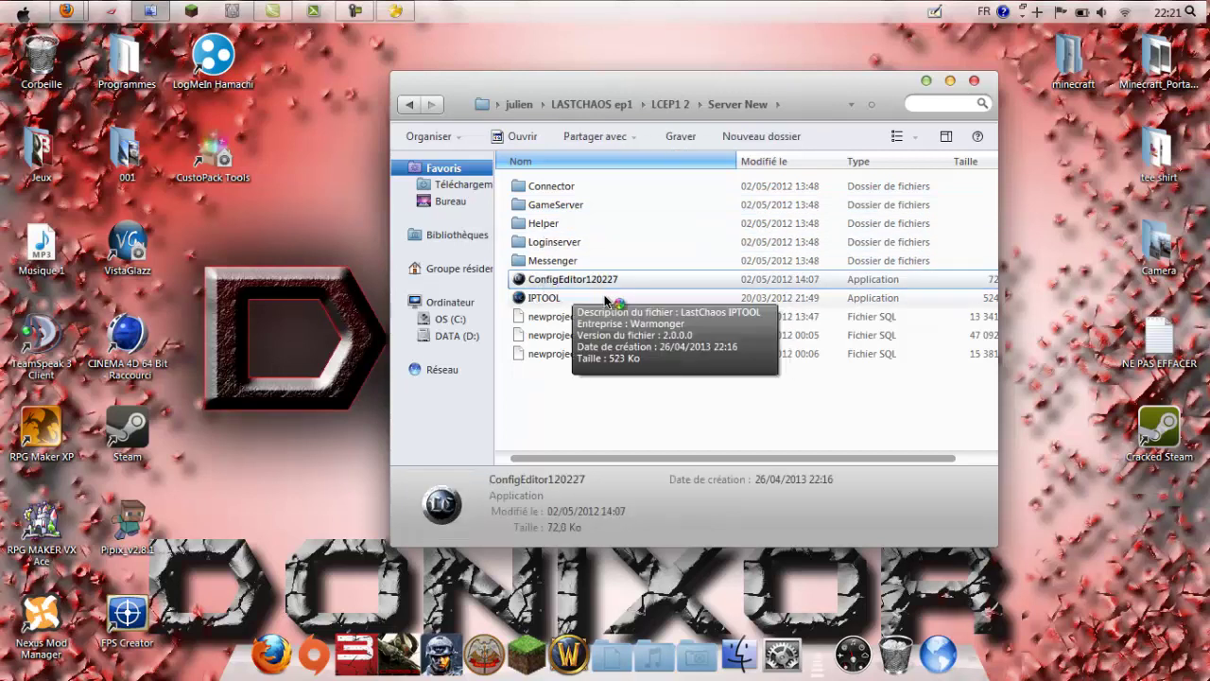
# Step: Arrange the Server New folder and bring the ConfigEditor window forward
pyautogui.moveTo(597, 88); pyautogui.dragTo(272, 88)
pyautogui.click(445, 210)
pyautogui.click(427, 228)
pyautogui.click(676, 176)
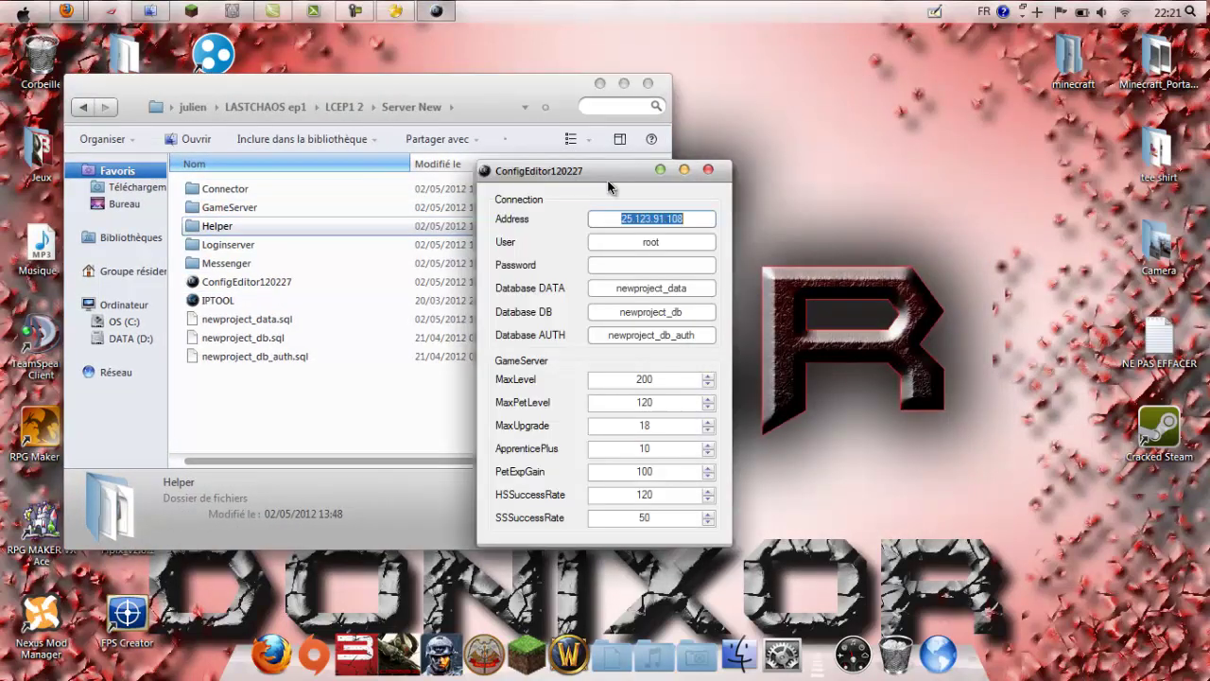
pyautogui.moveTo(600, 182); pyautogui.dragTo(788, 181)
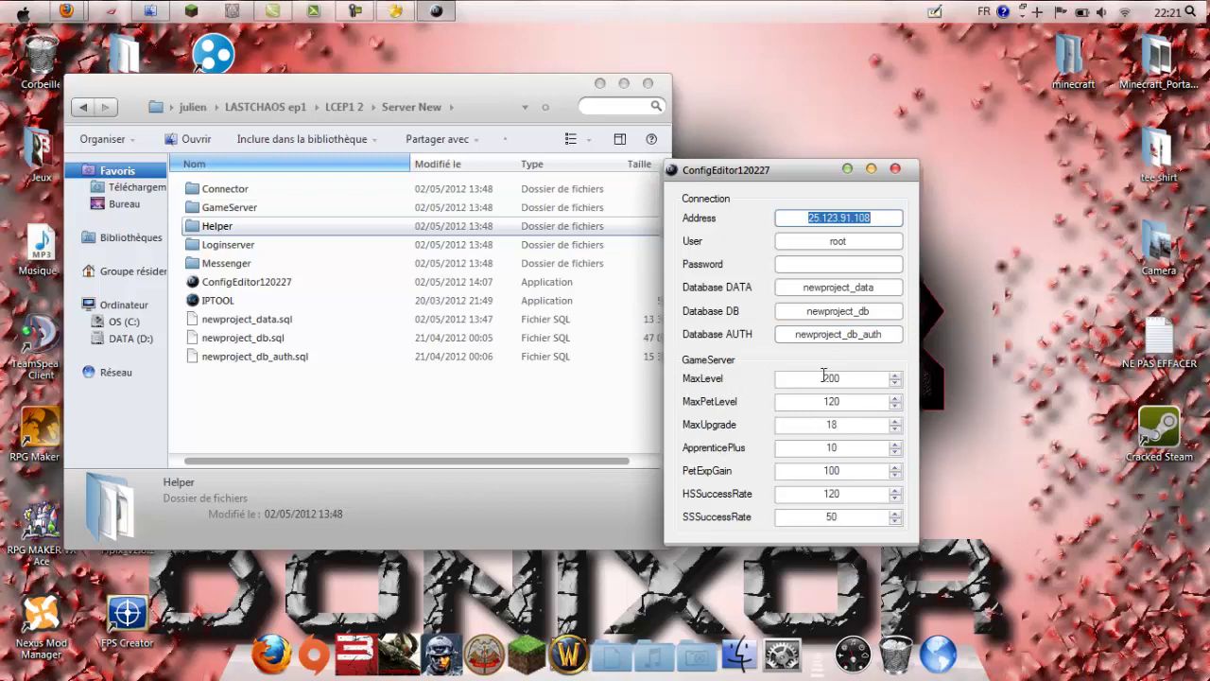
# Step: Set MaxPetLevel to 80, MaxUpgrade to 40 and ApprenticePlus to 20
pyautogui.click(858, 378)
pyautogui.doubleClick(832, 378)
pyautogui.click(851, 378)
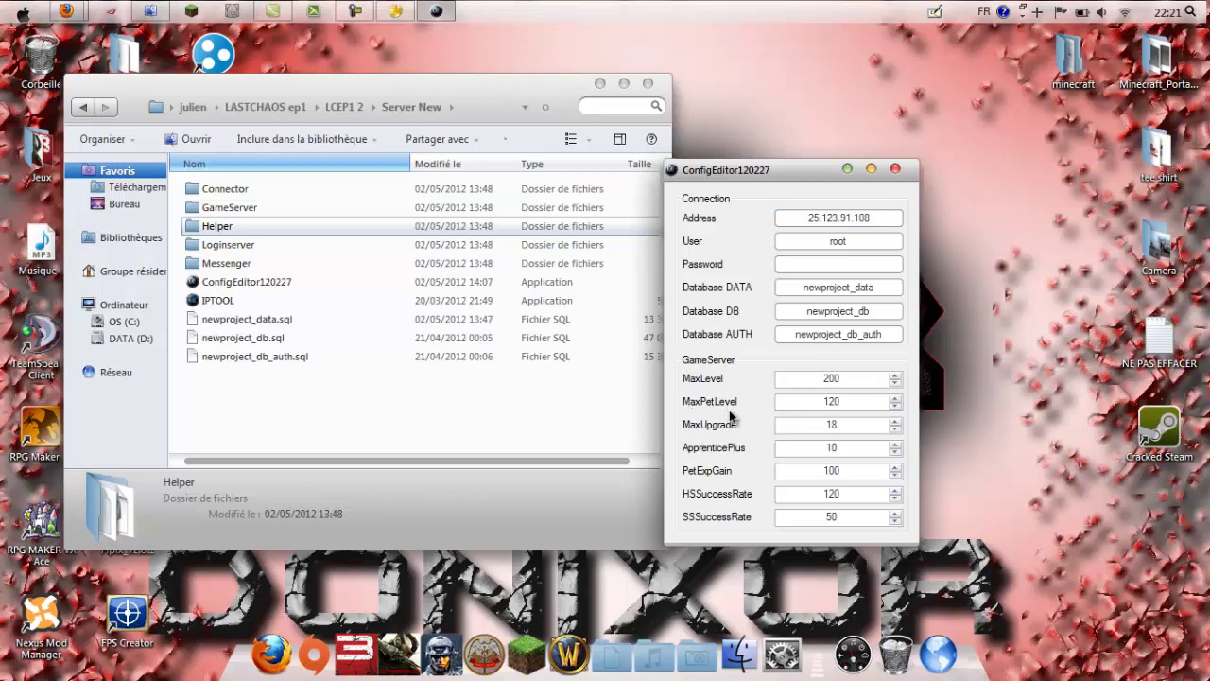
pyautogui.doubleClick(804, 404)
pyautogui.click(839, 402)
pyautogui.moveTo(844, 402); pyautogui.dragTo(802, 405)
pyautogui.write('80')
pyautogui.doubleClick(828, 424)
# Step: Set PetExpGain, HSSuccessRate and SSSuccessRate to 500 and close the editor
pyautogui.moveTo(842, 472); pyautogui.dragTo(697, 474)
pyautogui.write('50')
pyautogui.moveTo(852, 493); pyautogui.dragTo(824, 494)
pyautogui.moveTo(855, 494); pyautogui.dragTo(789, 488)
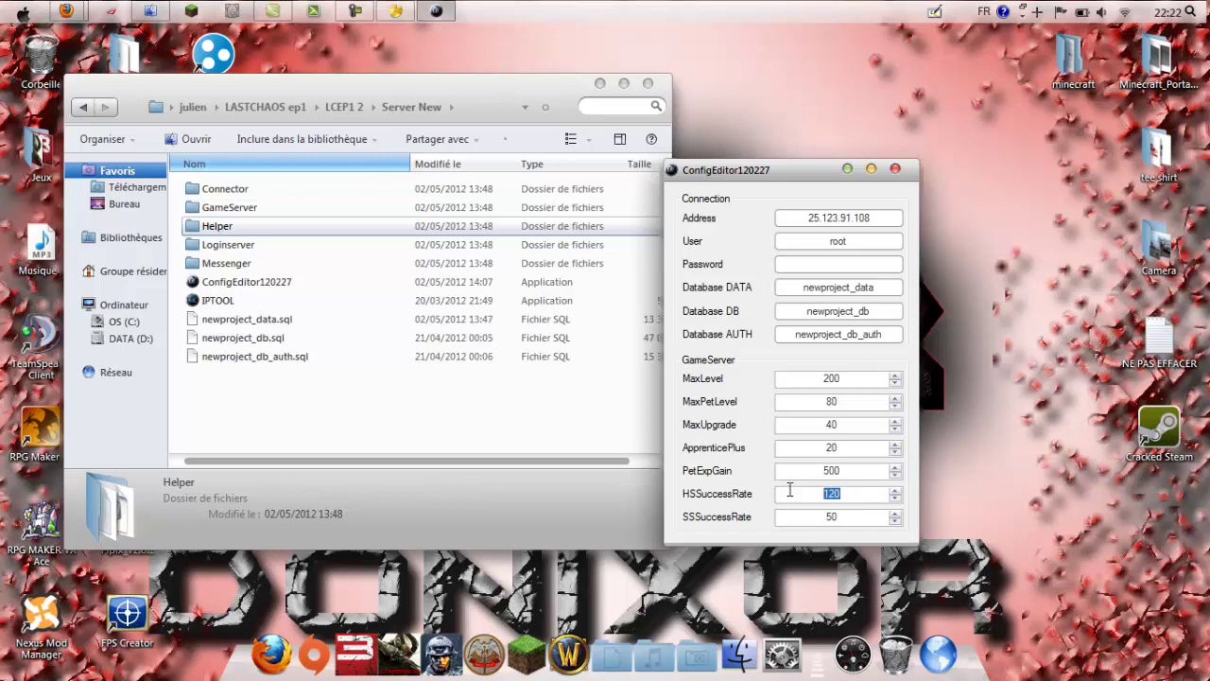
pyautogui.click(851, 493)
pyautogui.doubleClick(851, 494)
pyautogui.write('5')
pyautogui.doubleClick(805, 517)
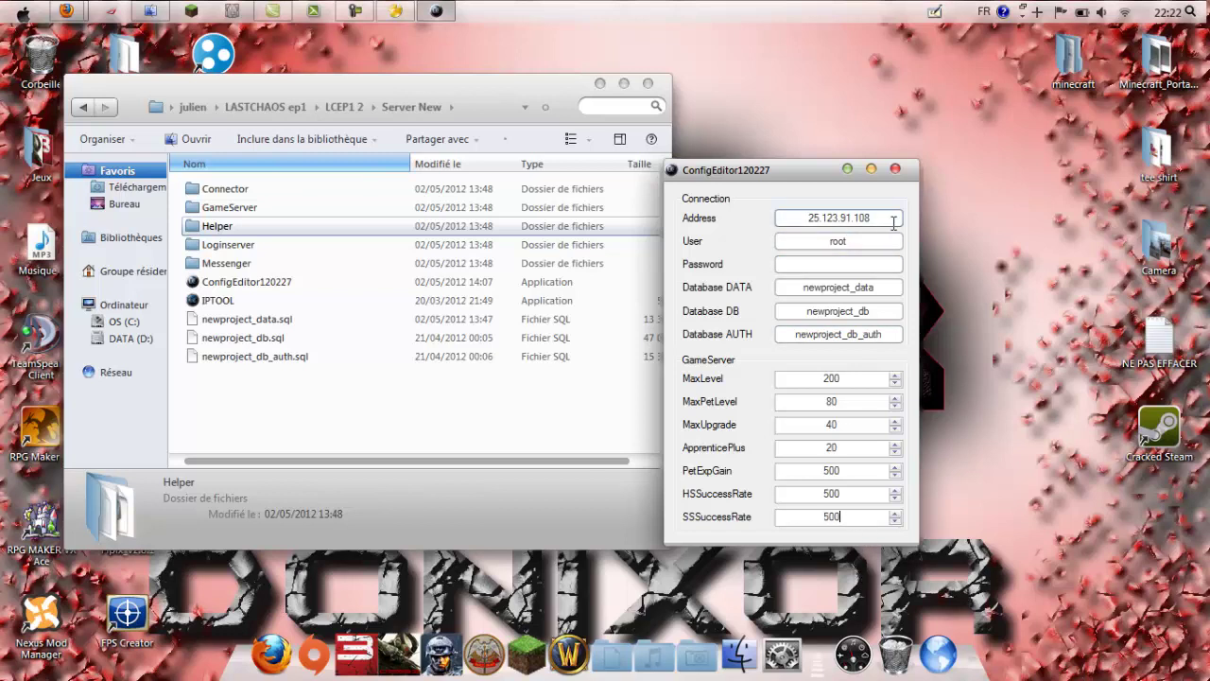
pyautogui.click(894, 170)
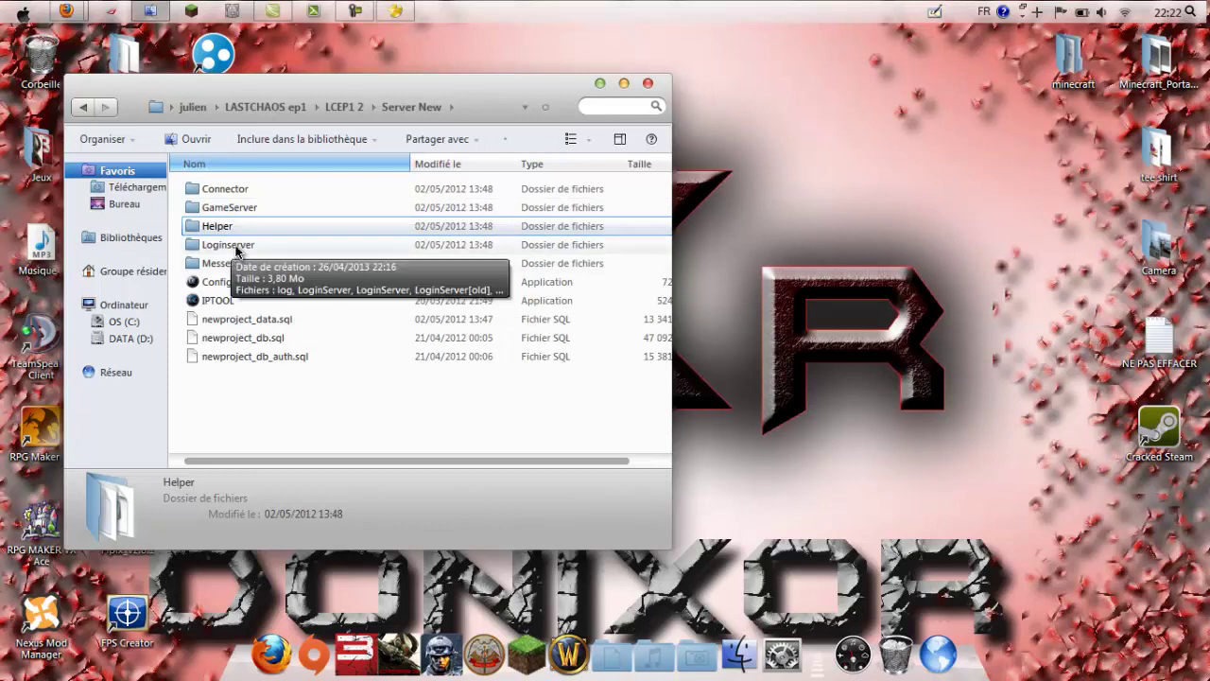
# Step: Open Loginserver's newStobm in Notepad, scroll through its 25.123.91.108 settings, and close it
pyautogui.doubleClick(236, 248)
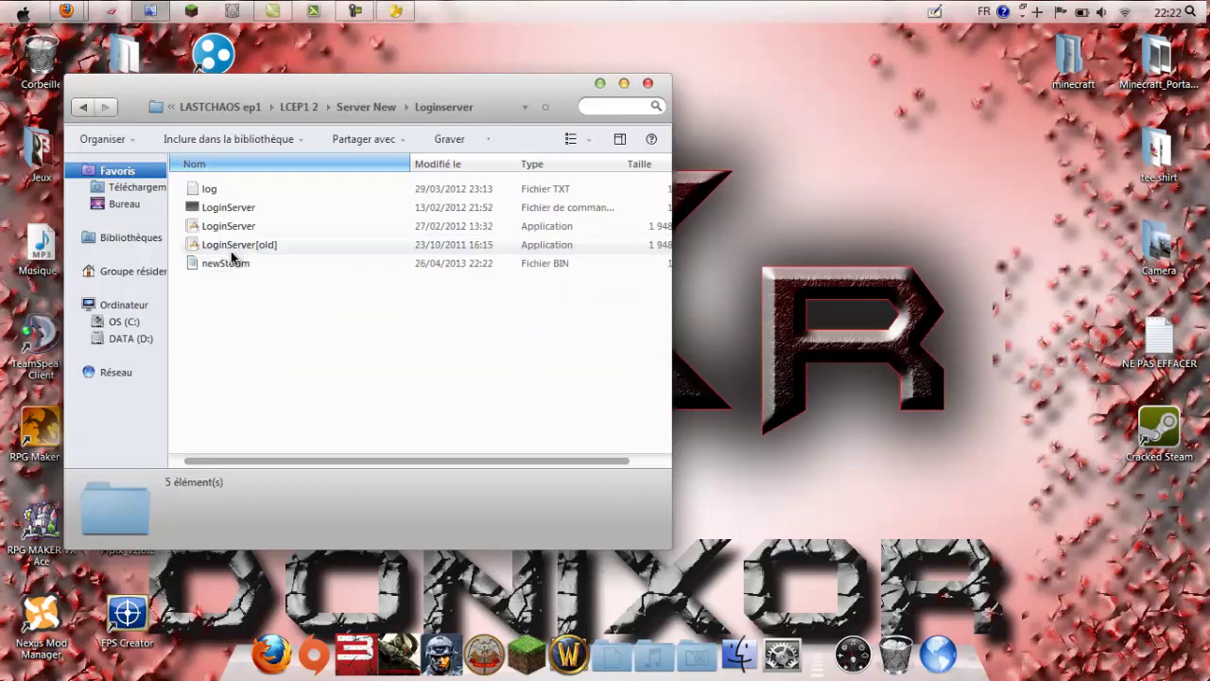
pyautogui.click(227, 266)
pyautogui.doubleClick(227, 266)
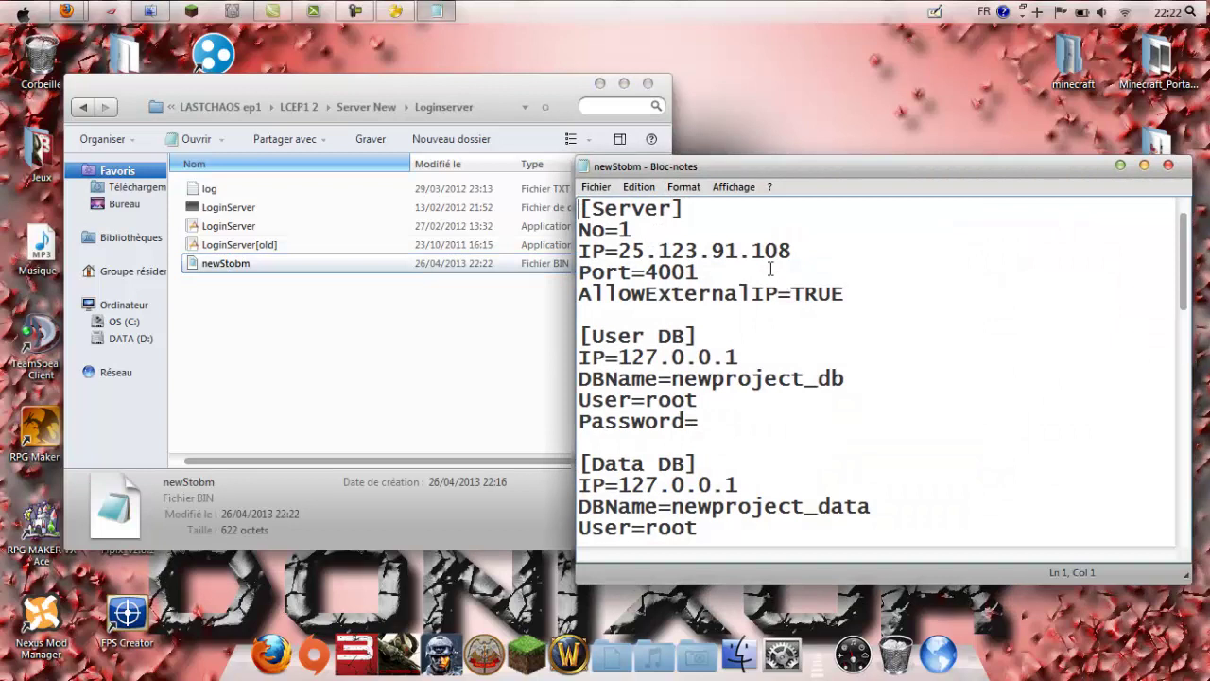
pyautogui.scroll(-5, 784, 396)
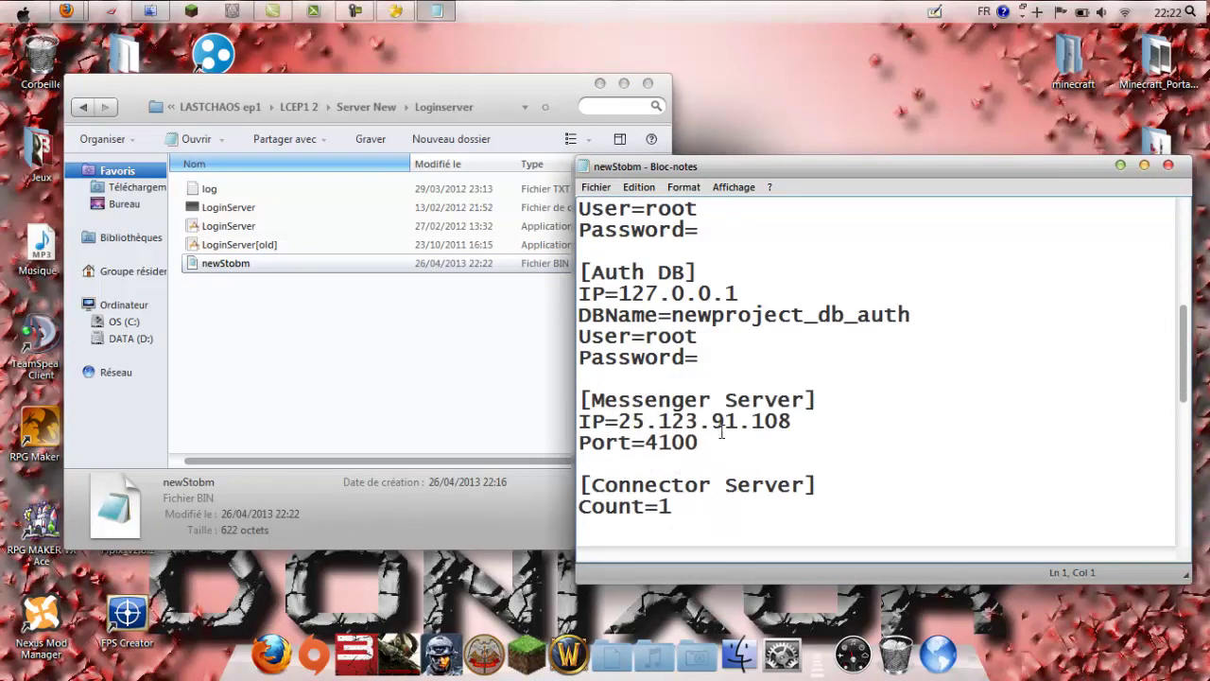
pyautogui.scroll(-3, 678, 464)
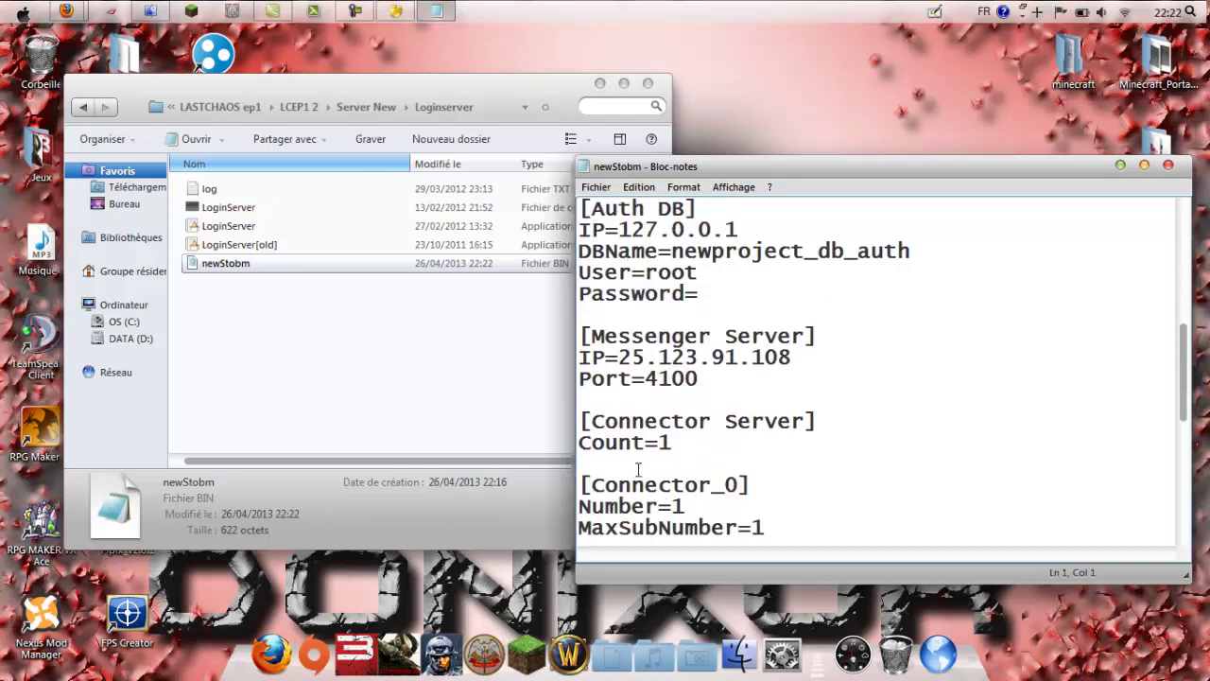
pyautogui.scroll(-4, 691, 452)
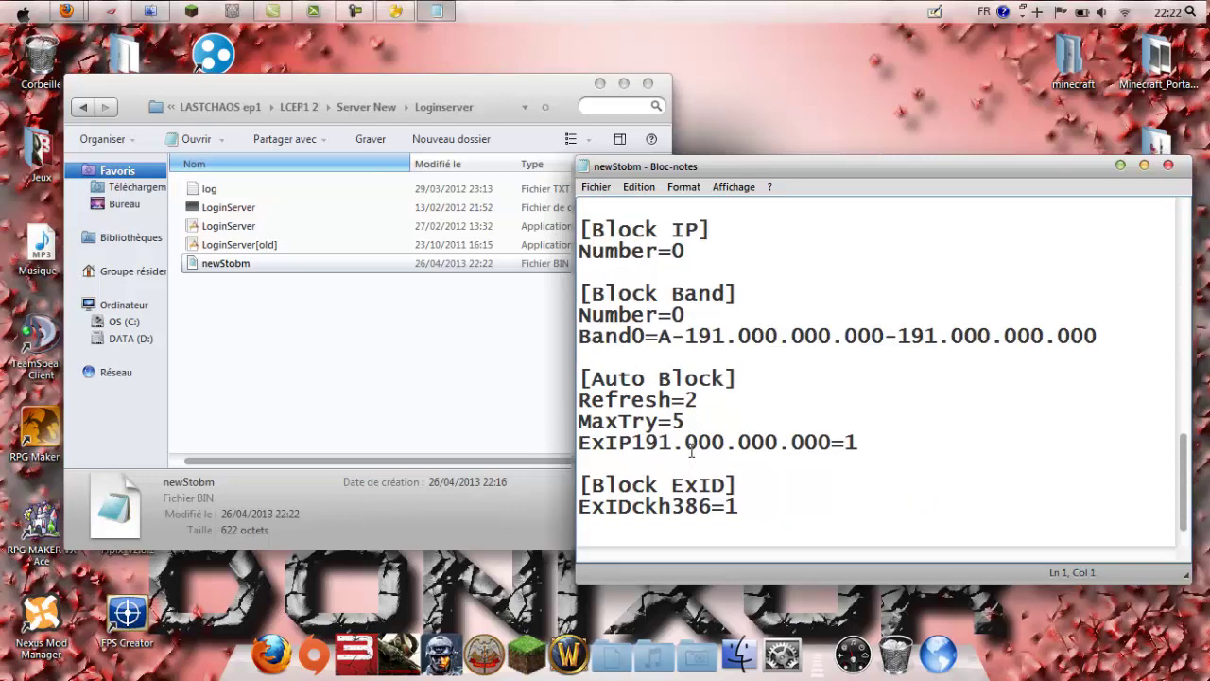
pyautogui.click(1166, 167)
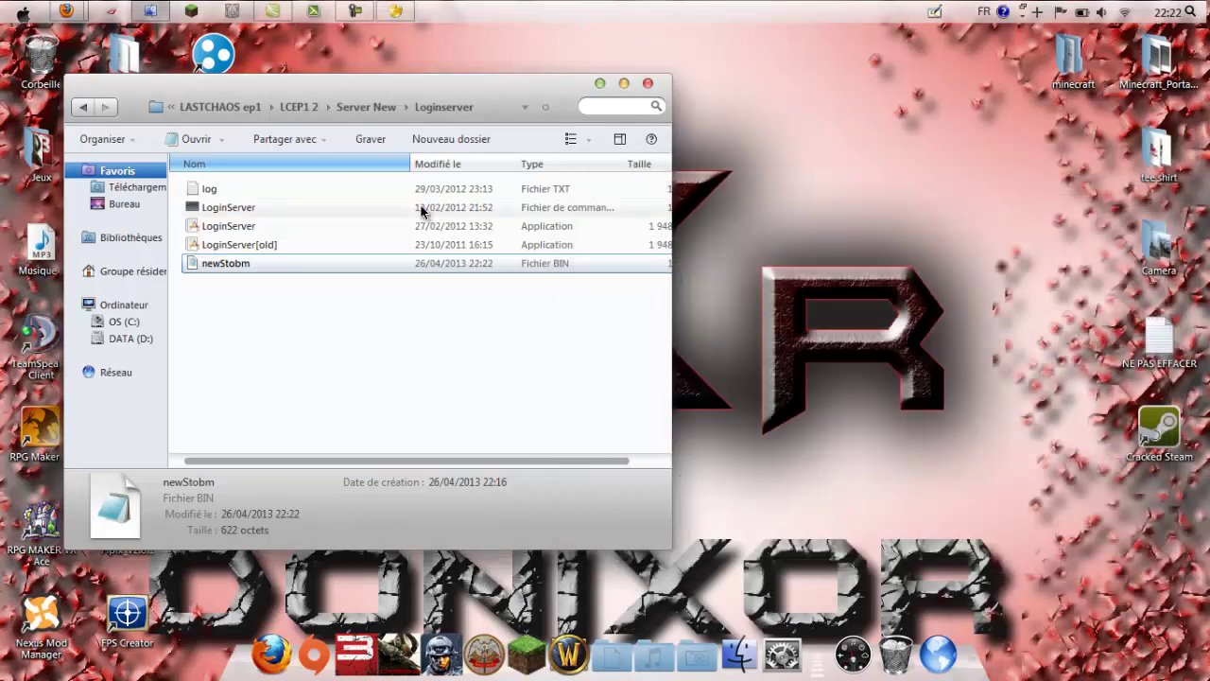
# Step: Open GameServer's newStobm in Notepad, scroll down to the Connector_0 IP, and close it
pyautogui.click(226, 209)
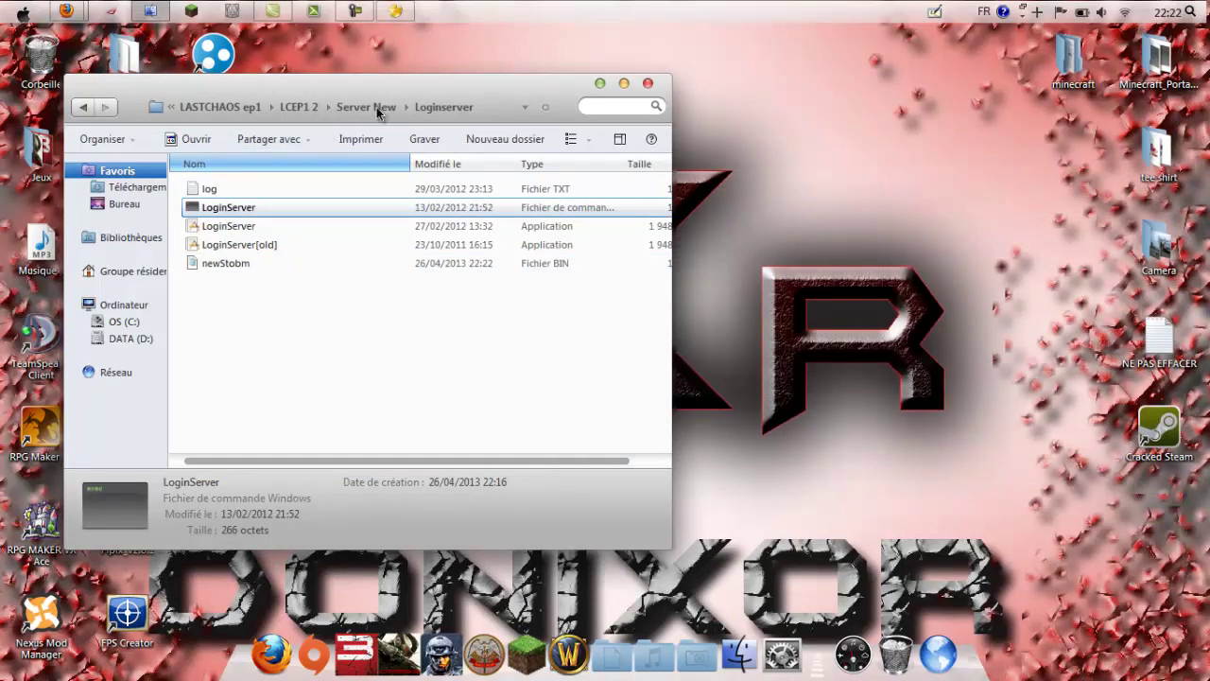
pyautogui.click(375, 108)
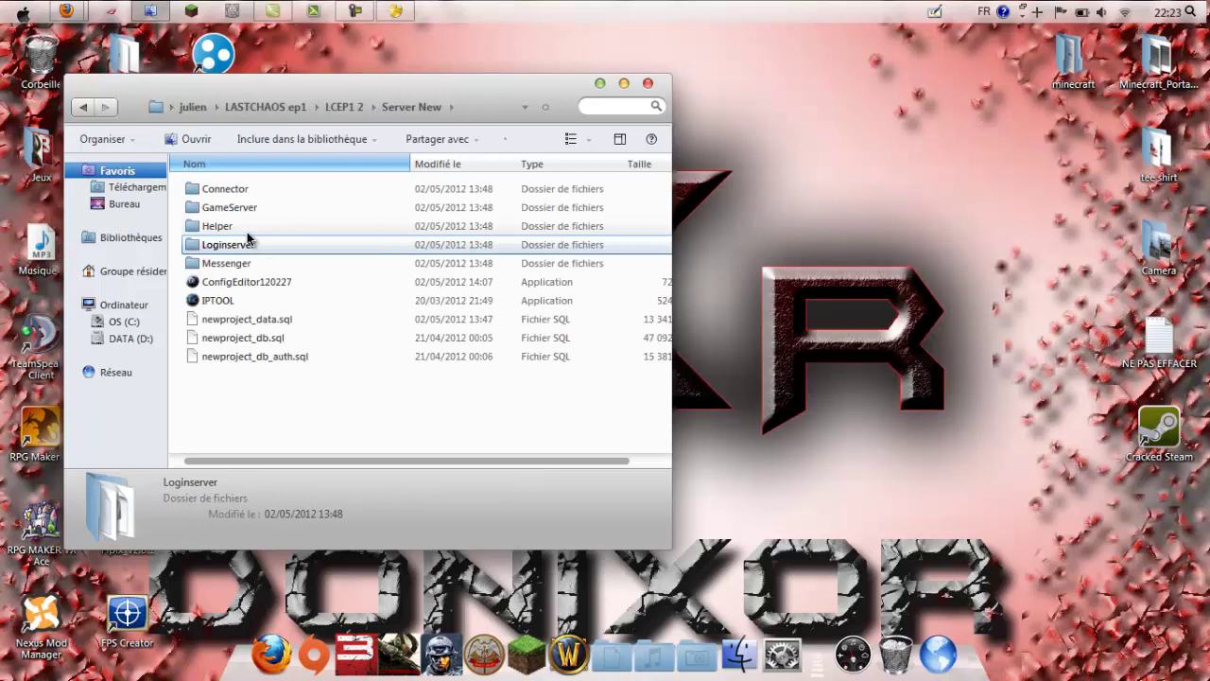
pyautogui.doubleClick(228, 207)
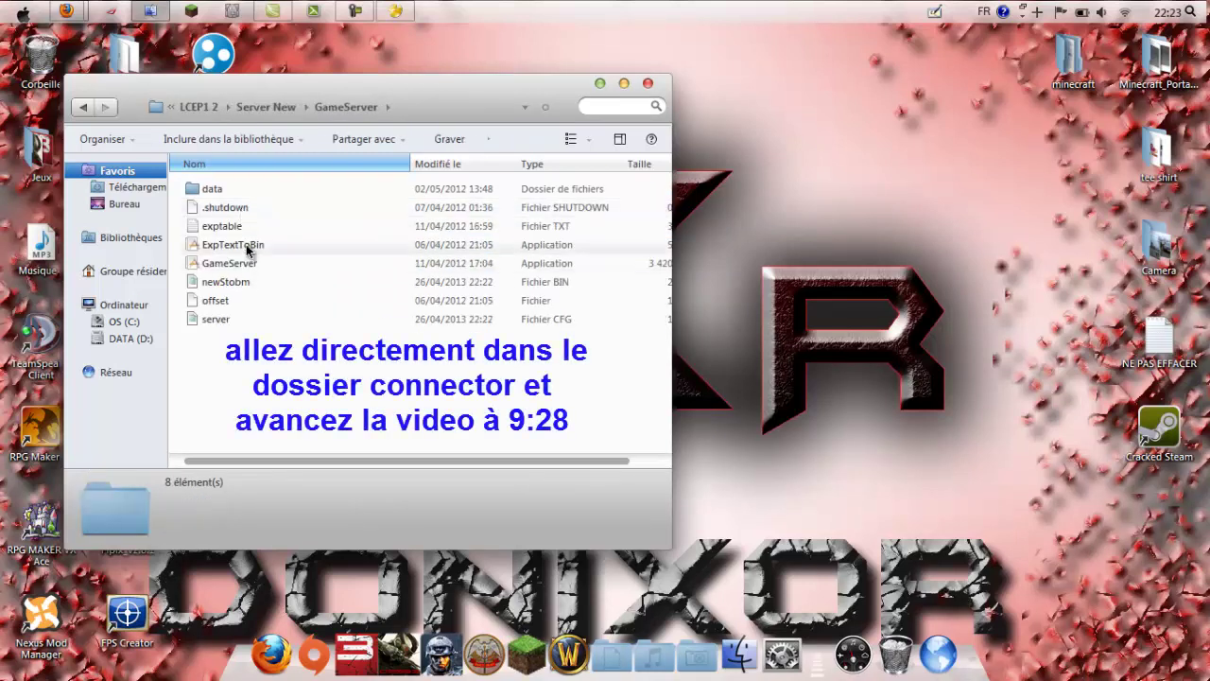
pyautogui.doubleClick(231, 287)
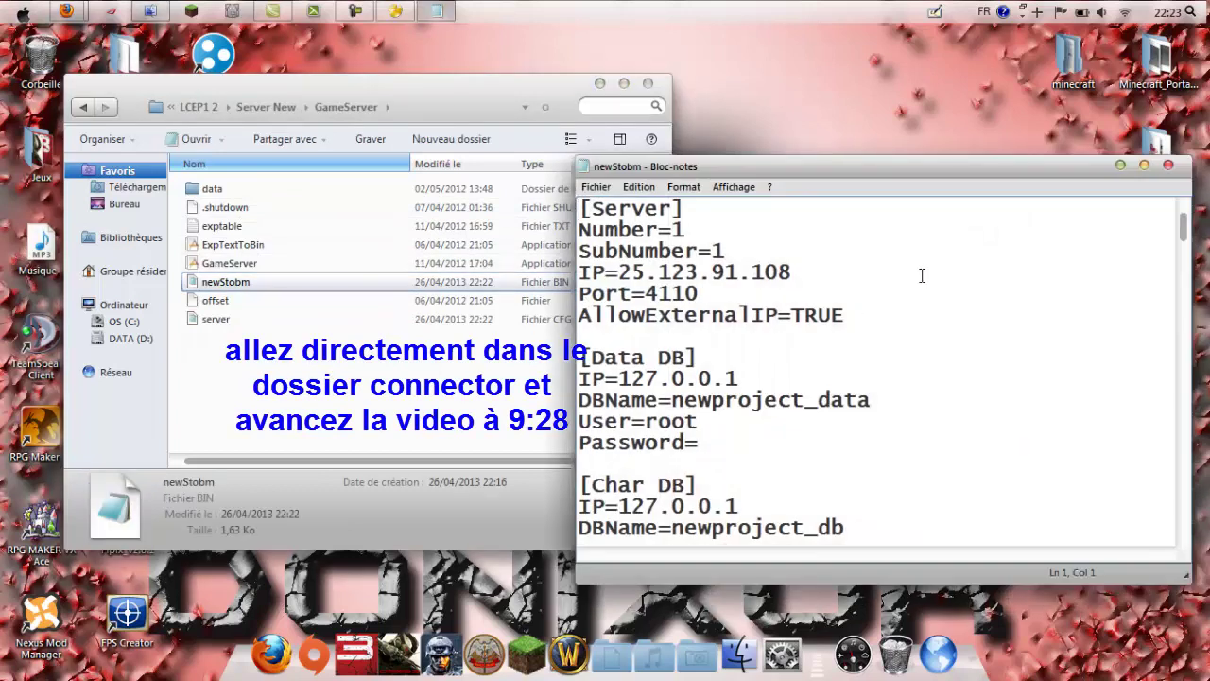
pyautogui.scroll(-3, 781, 290)
pyautogui.scroll(-6, 710, 418)
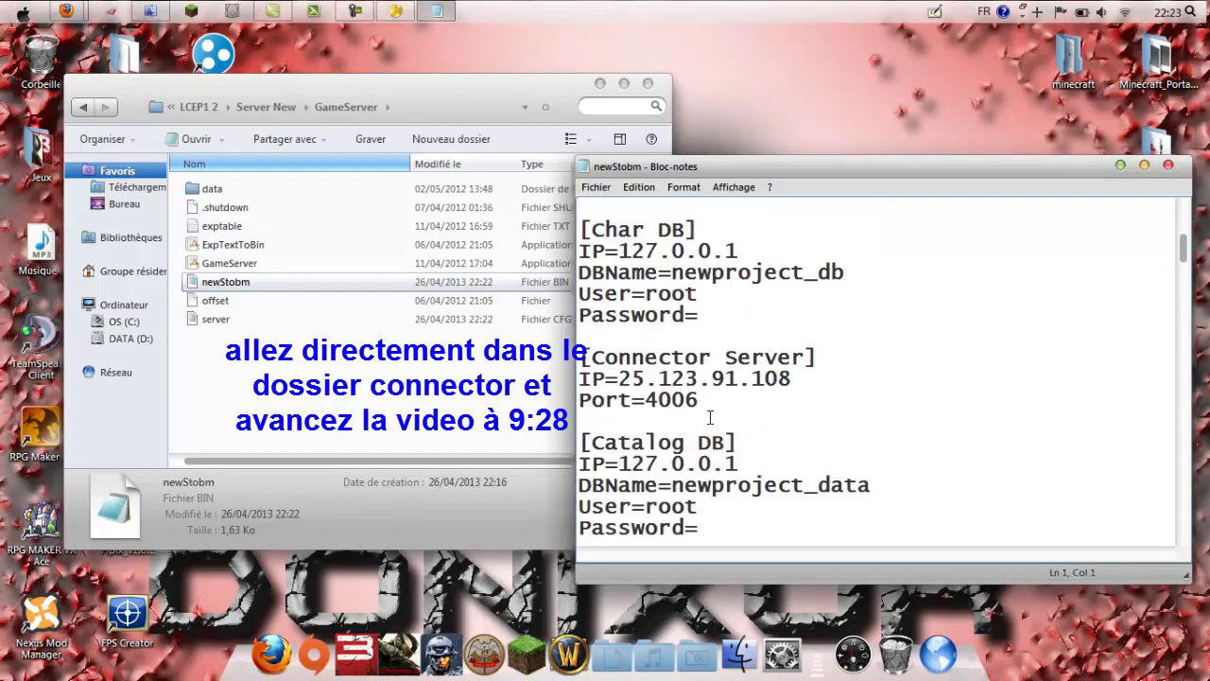
pyautogui.scroll(-10, 709, 423)
pyautogui.scroll(-20, 683, 344)
pyautogui.scroll(-13, 683, 344)
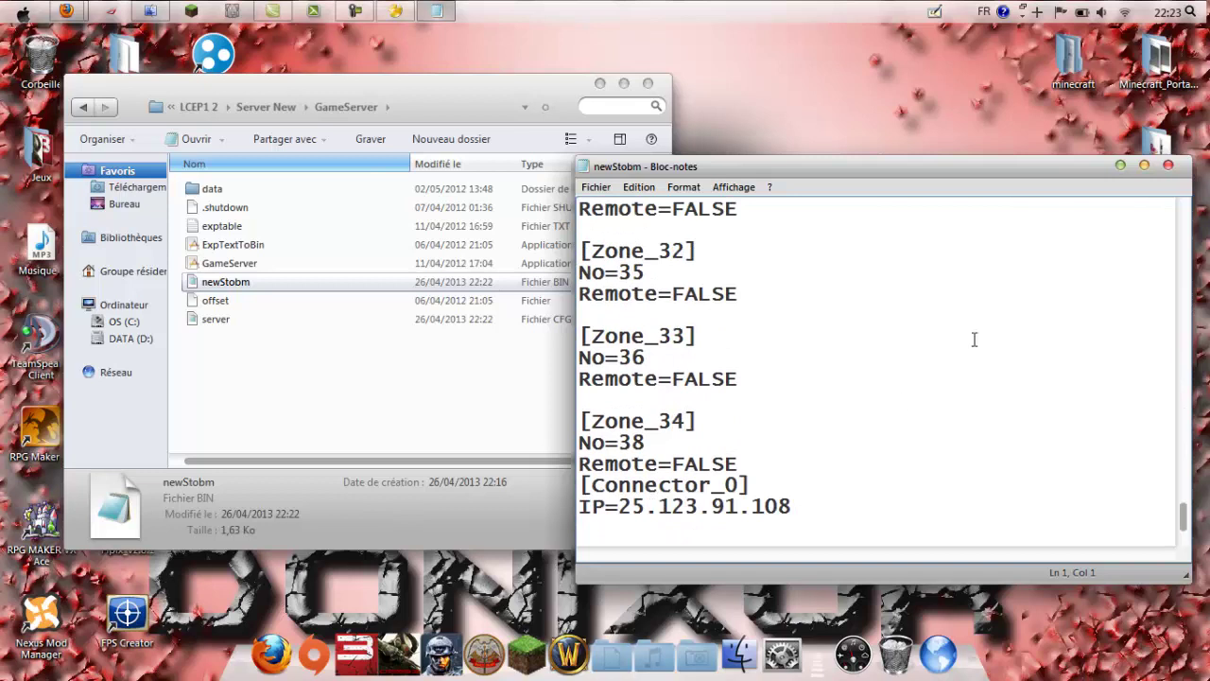
pyautogui.click(1169, 165)
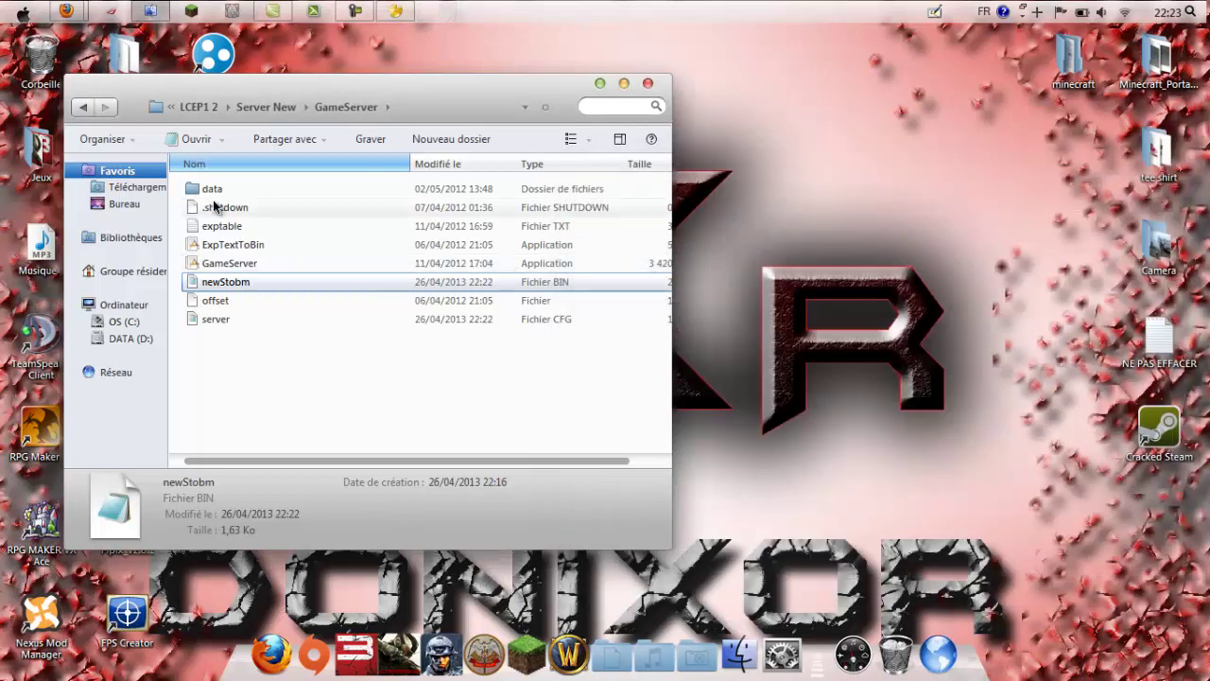
# Step: Review the data folder's newStobm file in Notepad and close it
pyautogui.doubleClick(206, 189)
pyautogui.scroll(-5, 284, 312)
pyautogui.scroll(-16, 279, 312)
pyautogui.scroll(-3, 219, 342)
pyautogui.click(225, 242)
pyautogui.doubleClick(225, 244)
pyautogui.scroll(-3, 762, 314)
pyautogui.scroll(-6, 762, 314)
pyautogui.scroll(-20, 762, 429)
pyautogui.scroll(-20, 757, 426)
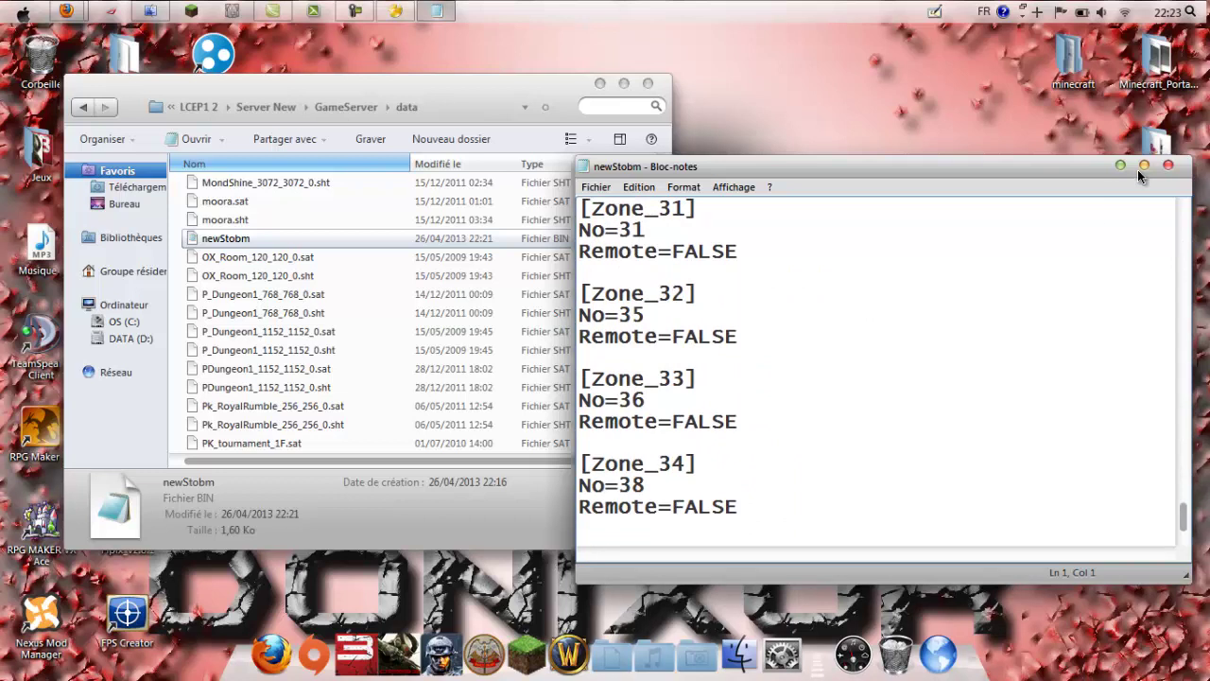
pyautogui.click(1168, 168)
# Step: Check the GameServer server file's MaxLevel 200 and 500 rates, then return to Server New
pyautogui.click(346, 107)
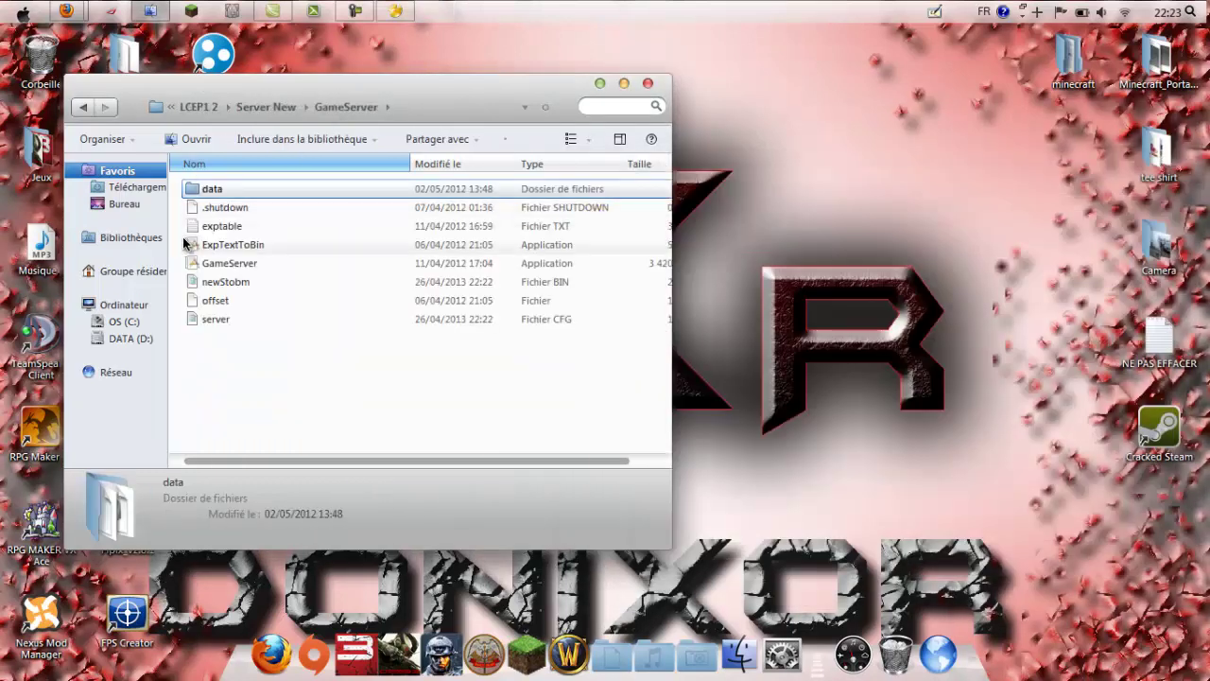
pyautogui.click(230, 325)
pyautogui.doubleClick(230, 325)
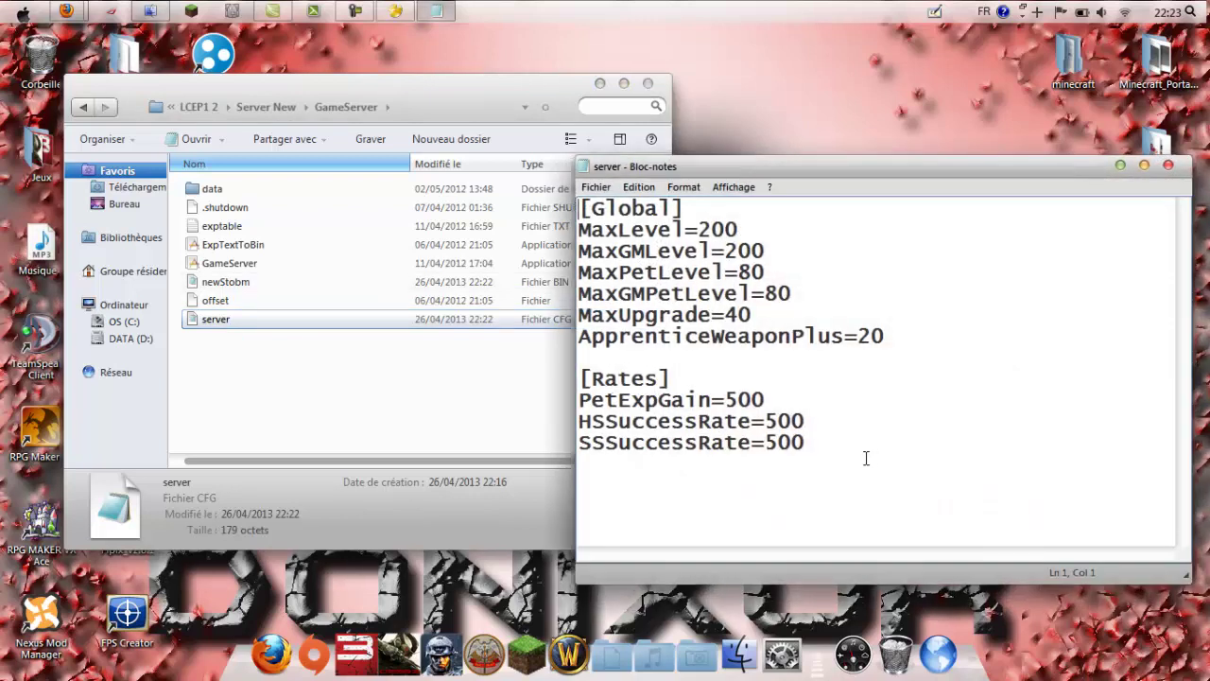
pyautogui.moveTo(869, 457); pyautogui.dragTo(1053, 210)
pyautogui.click(1168, 166)
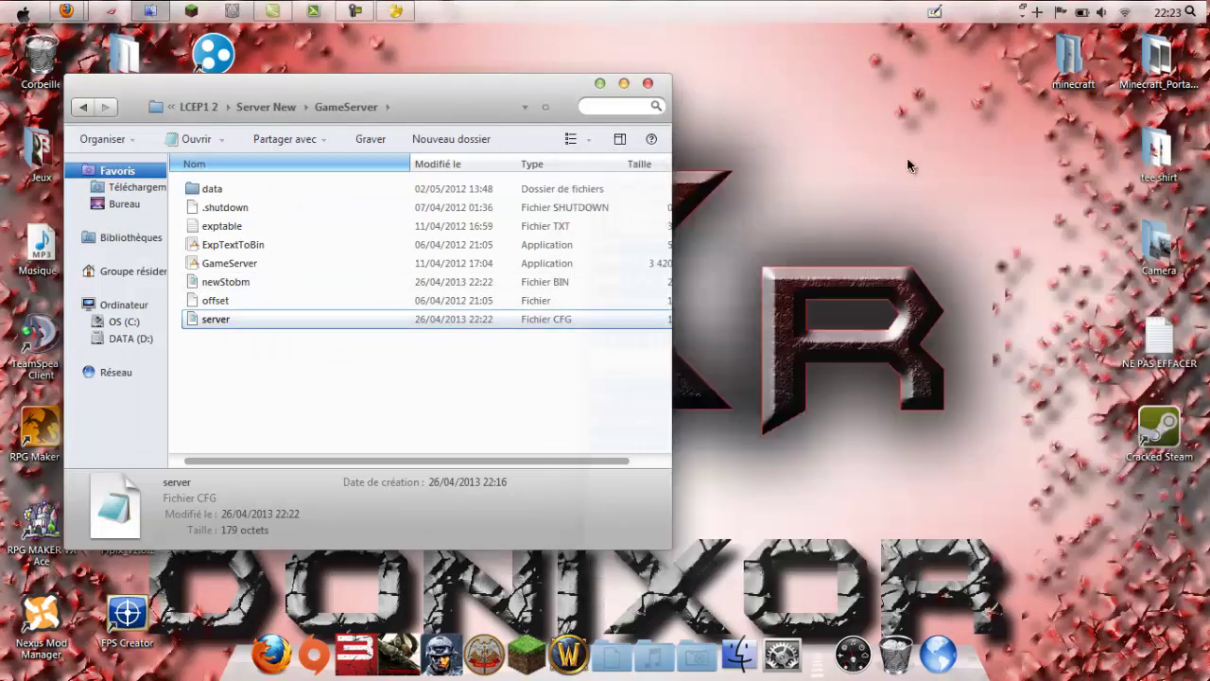
pyautogui.click(283, 106)
pyautogui.click(248, 281)
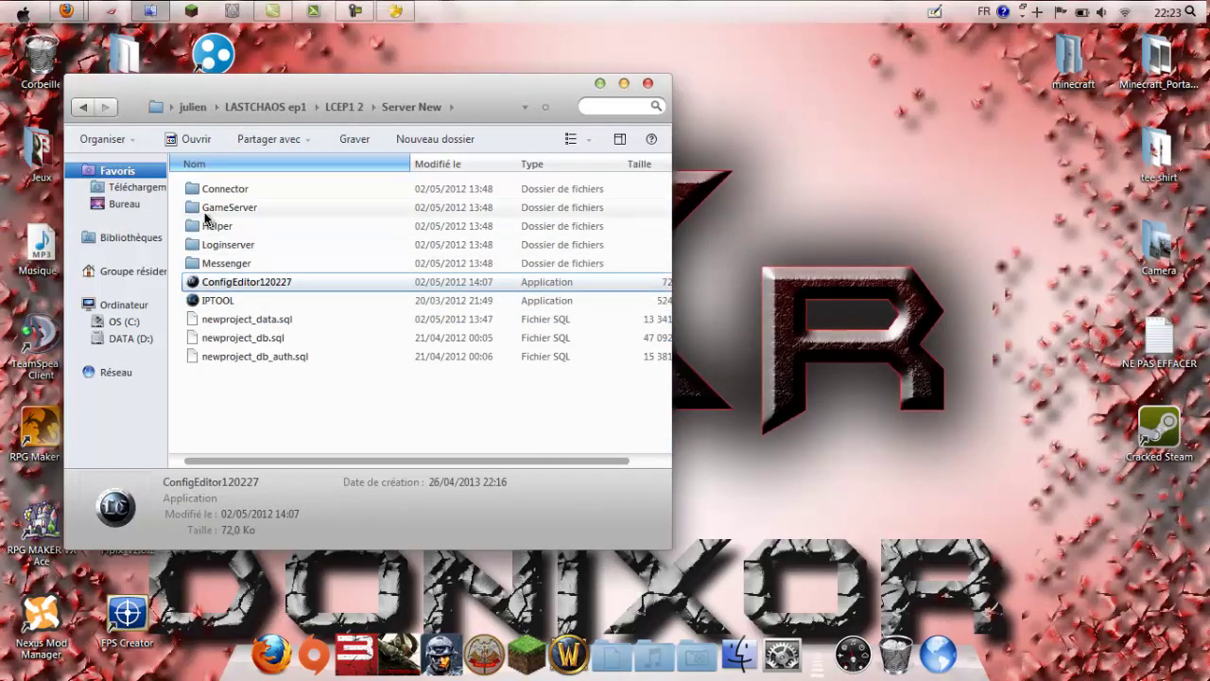
# Step: Open the Connector config and change its Server IP from 127.0.0.1 to 25.123.91.108
pyautogui.doubleClick(214, 190)
pyautogui.doubleClick(210, 207)
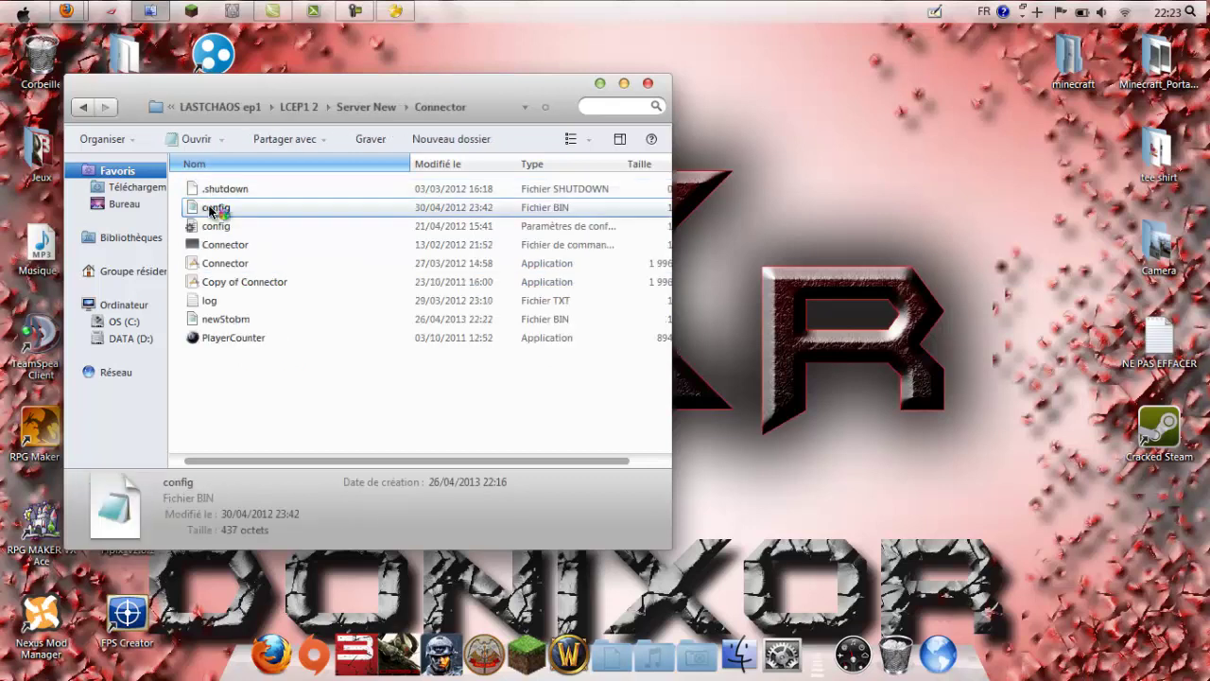
pyautogui.moveTo(761, 277); pyautogui.dragTo(620, 267)
pyautogui.write('25123')
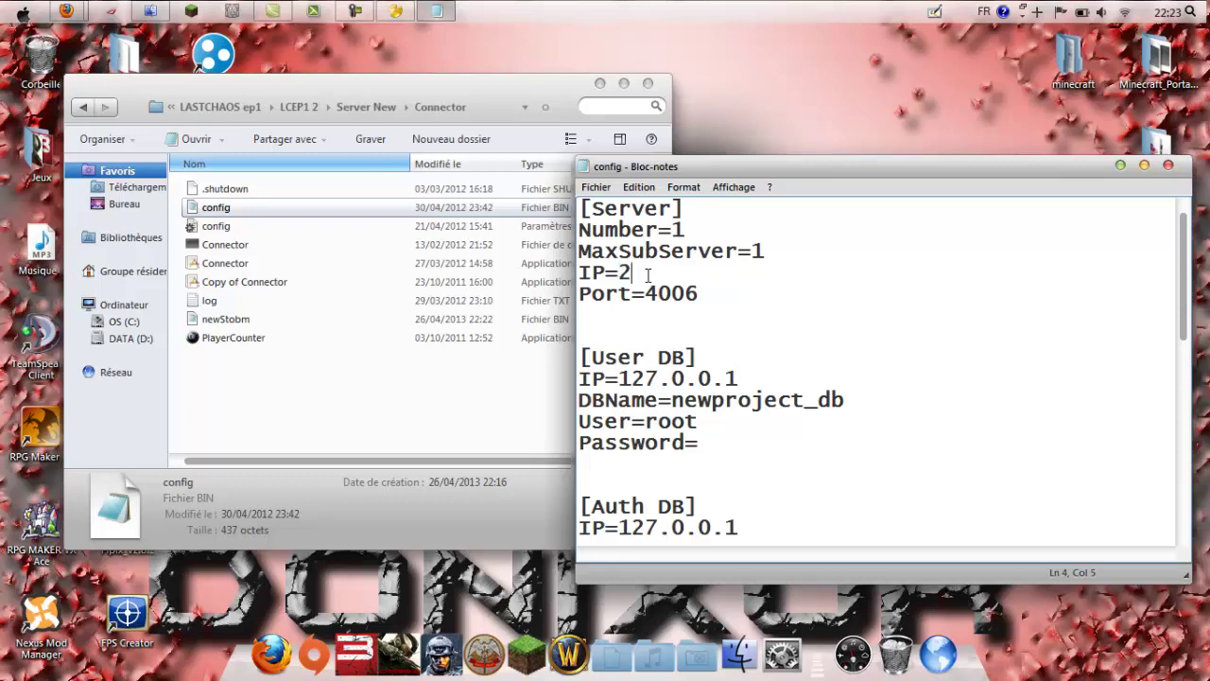
pyautogui.press('BackSpace')
pyautogui.press('BackSpace')
pyautogui.press('BackSpace')
pyautogui.write('.223.91.108')
# Step: Set the Billing Server IP to 25.123.91.108 and save the config file
pyautogui.scroll(-4, 764, 337)
pyautogui.scroll(2, 765, 336)
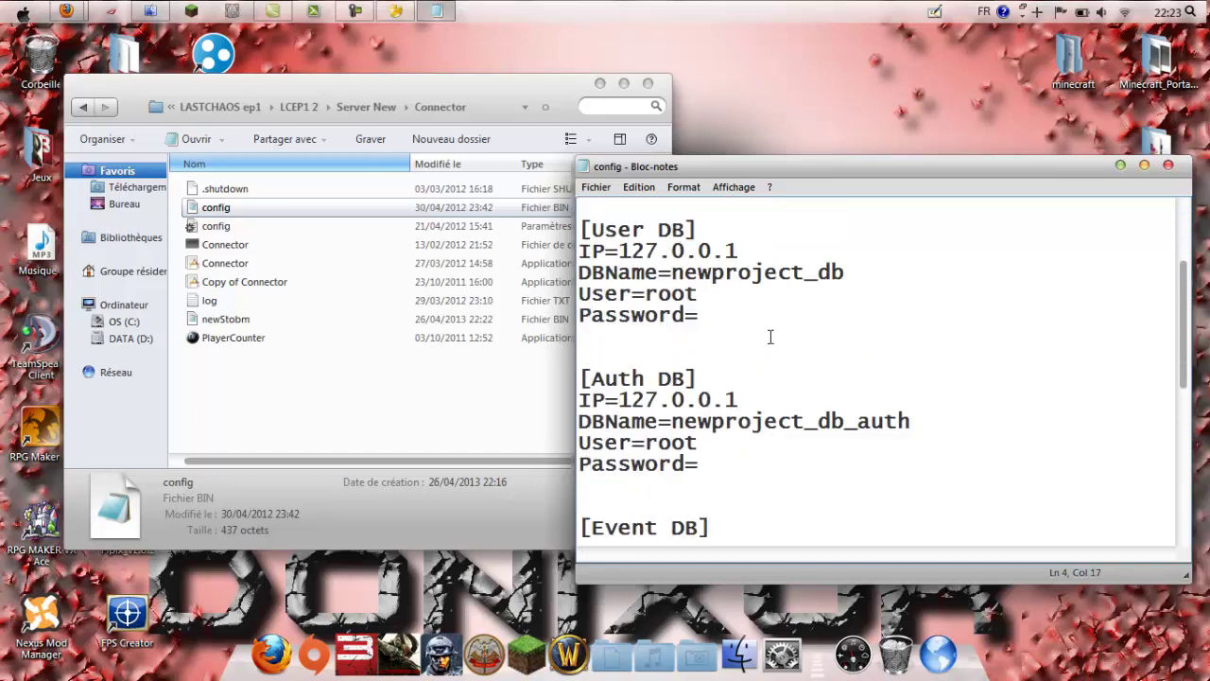
pyautogui.scroll(-5, 657, 408)
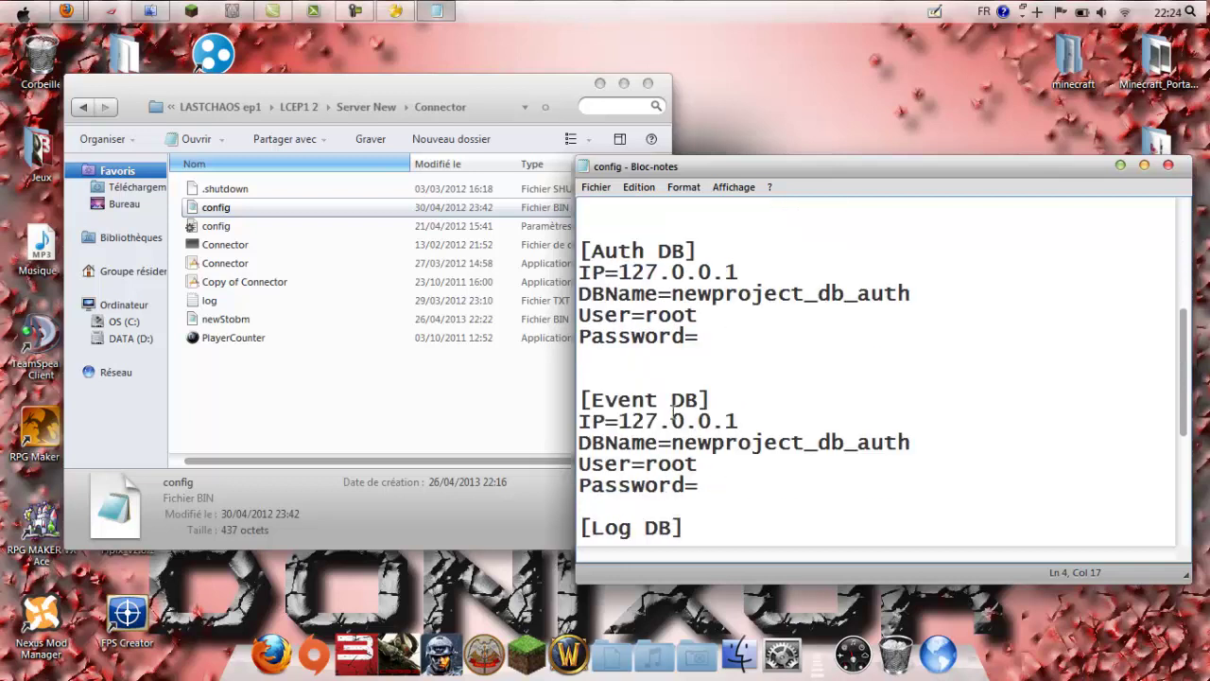
pyautogui.scroll(-1, 678, 409)
pyautogui.moveTo(792, 420); pyautogui.dragTo(605, 427)
pyautogui.write('2')
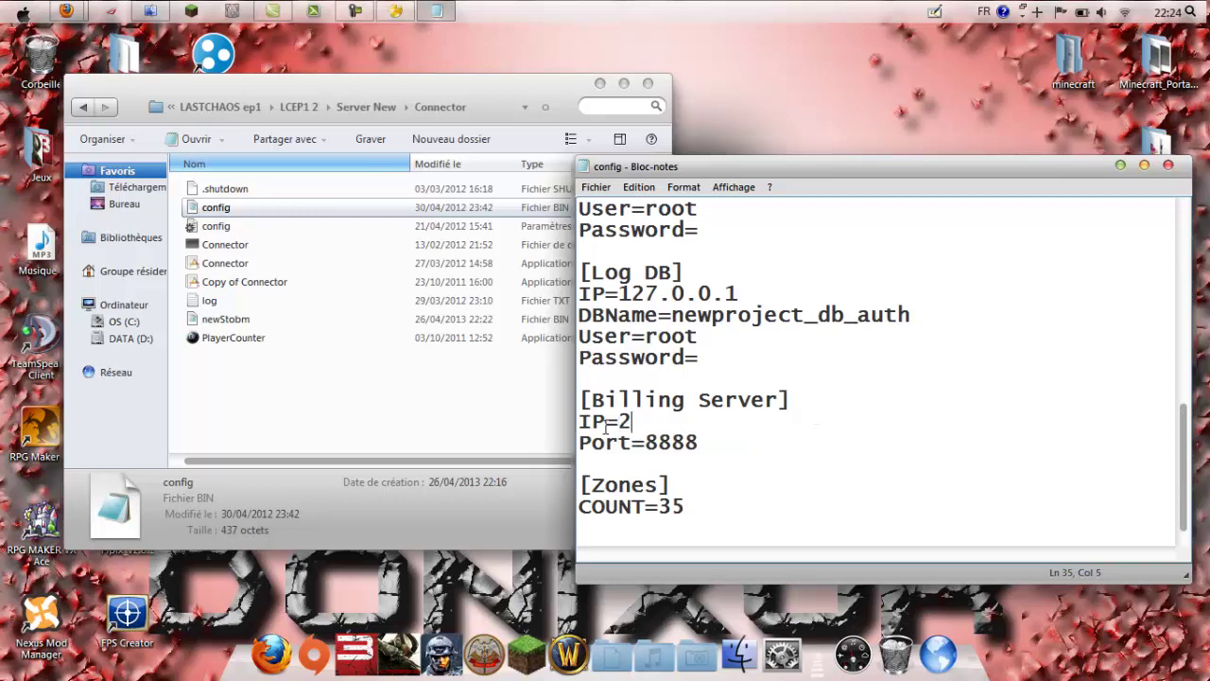
pyautogui.write('5.123.91.')
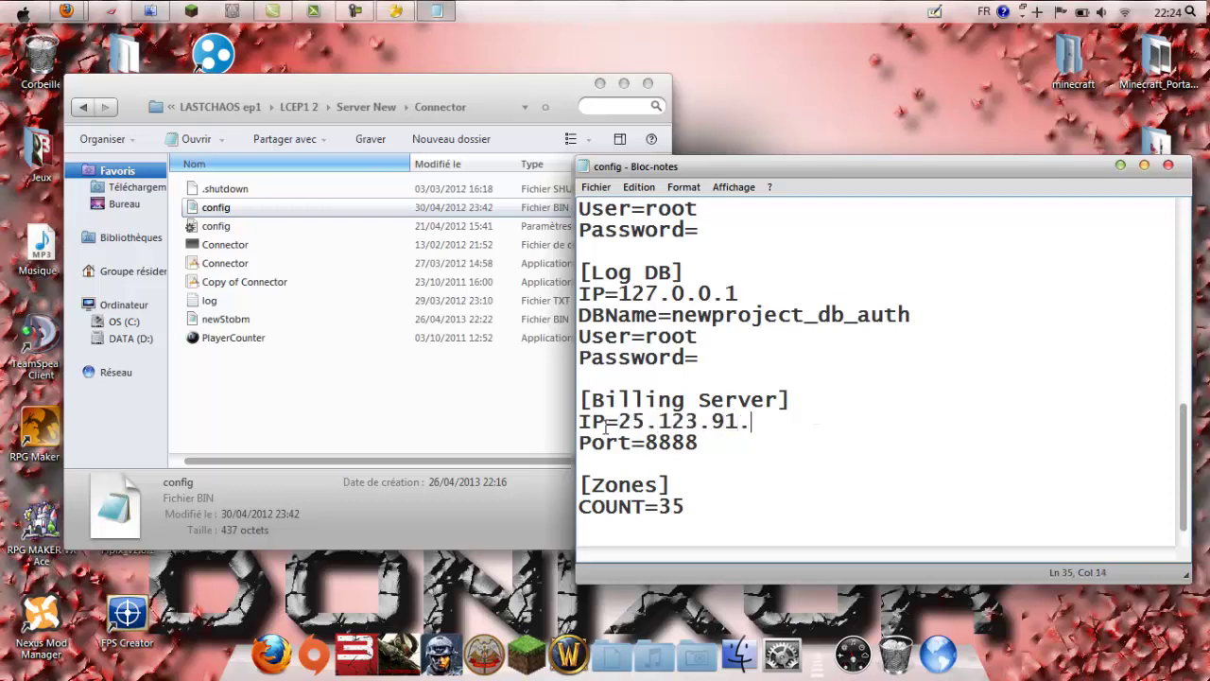
pyautogui.write('108')
pyautogui.moveTo(796, 422); pyautogui.dragTo(624, 422)
pyautogui.hotkey('ctrl', 'c')
pyautogui.click(839, 441)
pyautogui.scroll(7, 831, 397)
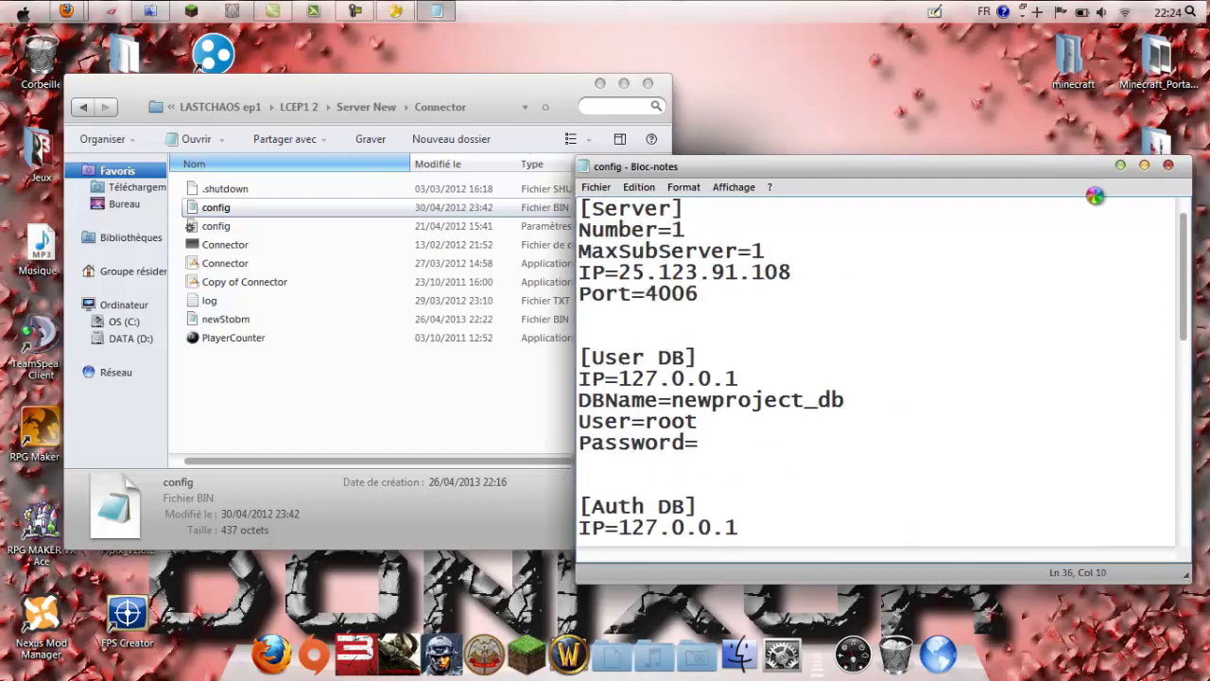
pyautogui.click(1168, 167)
pyautogui.click(515, 387)
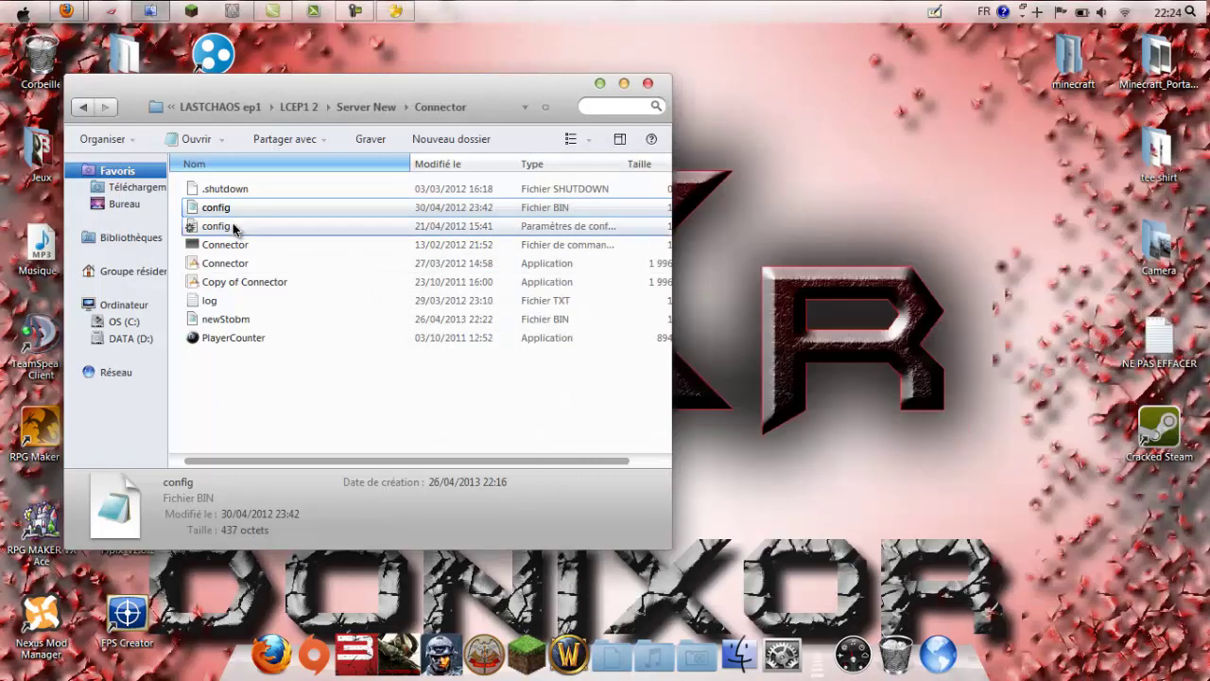
# Step: Paste 25.123.91.108 as the Connector newStobm's Billing Server IP and save the file
pyautogui.doubleClick(236, 225)
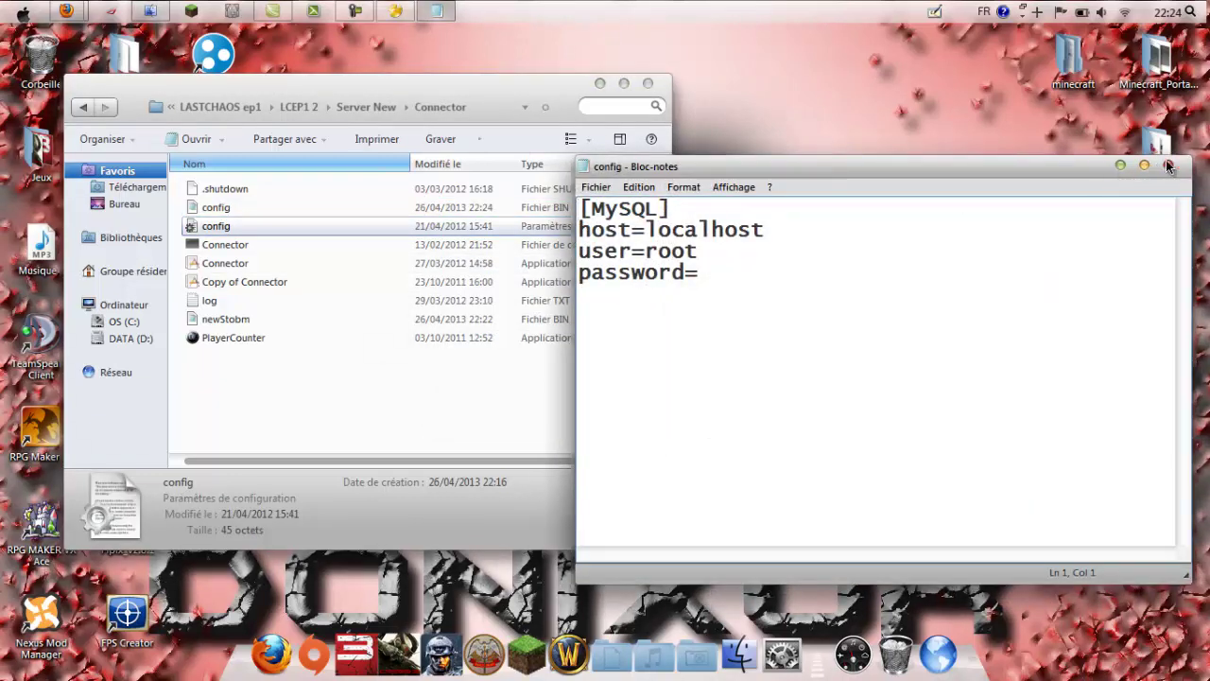
pyautogui.click(1168, 166)
pyautogui.doubleClick(256, 325)
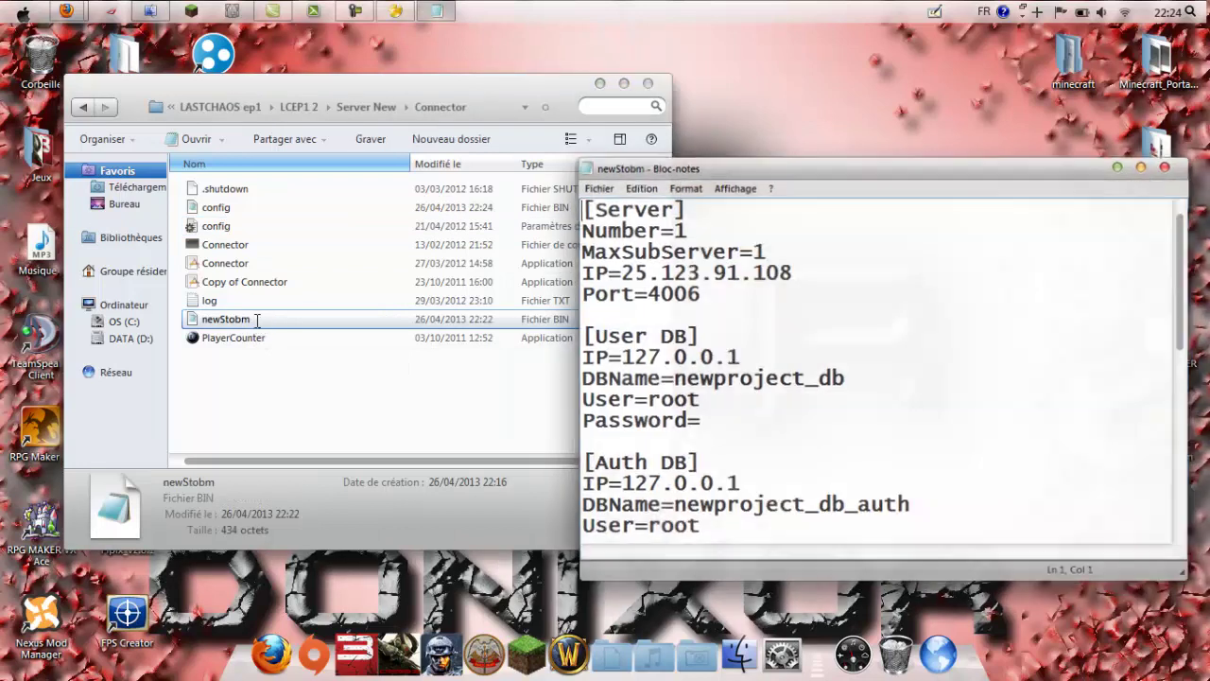
pyautogui.scroll(-1, 827, 347)
pyautogui.scroll(-6, 827, 347)
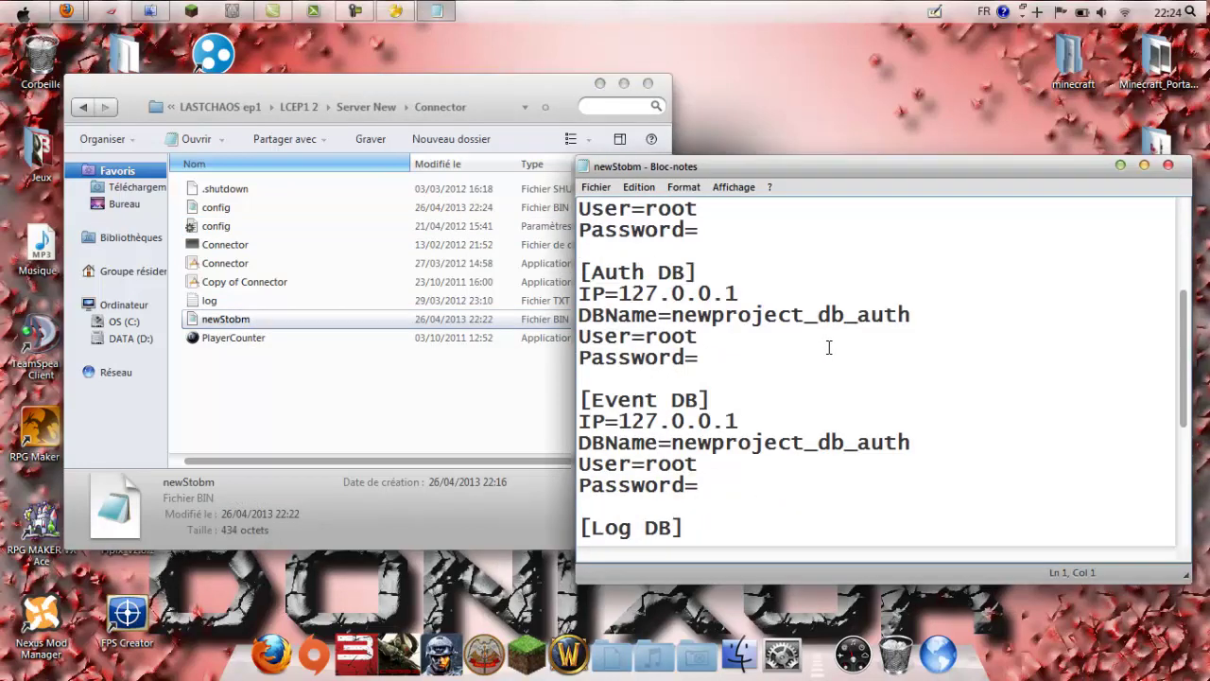
pyautogui.moveTo(793, 422); pyautogui.dragTo(619, 421)
pyautogui.hotkey('ctrl', 'v')
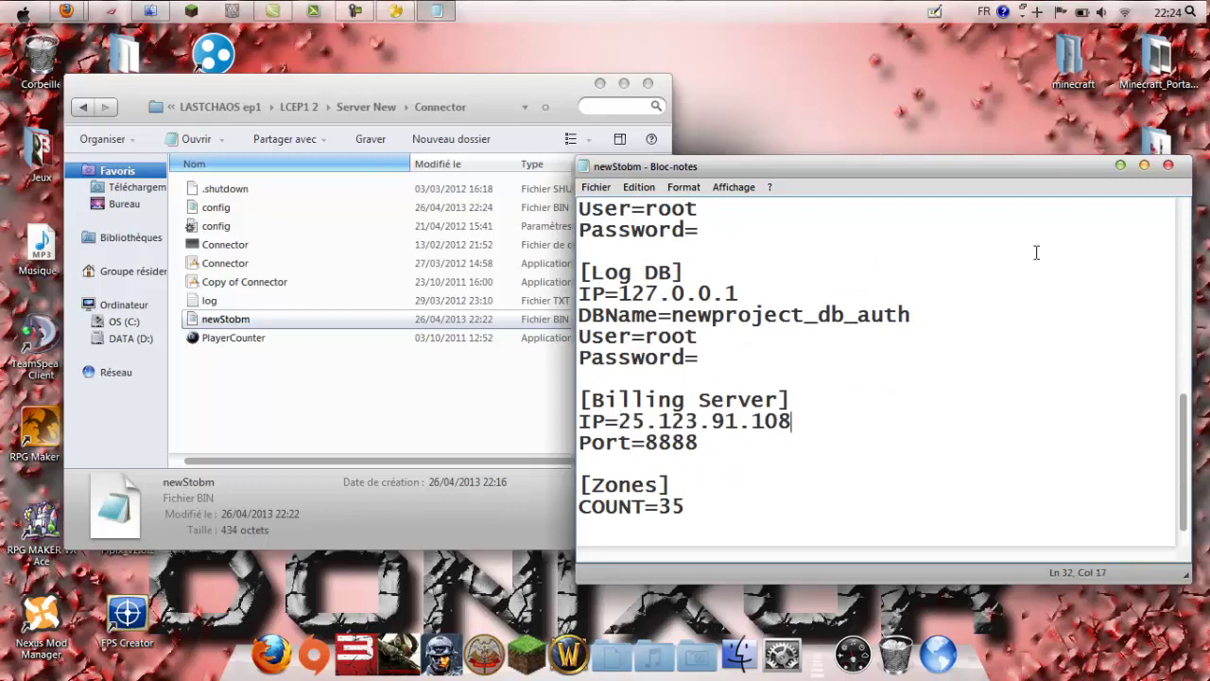
pyautogui.click(1167, 166)
pyautogui.click(508, 386)
pyautogui.click(227, 207)
pyautogui.click(219, 319)
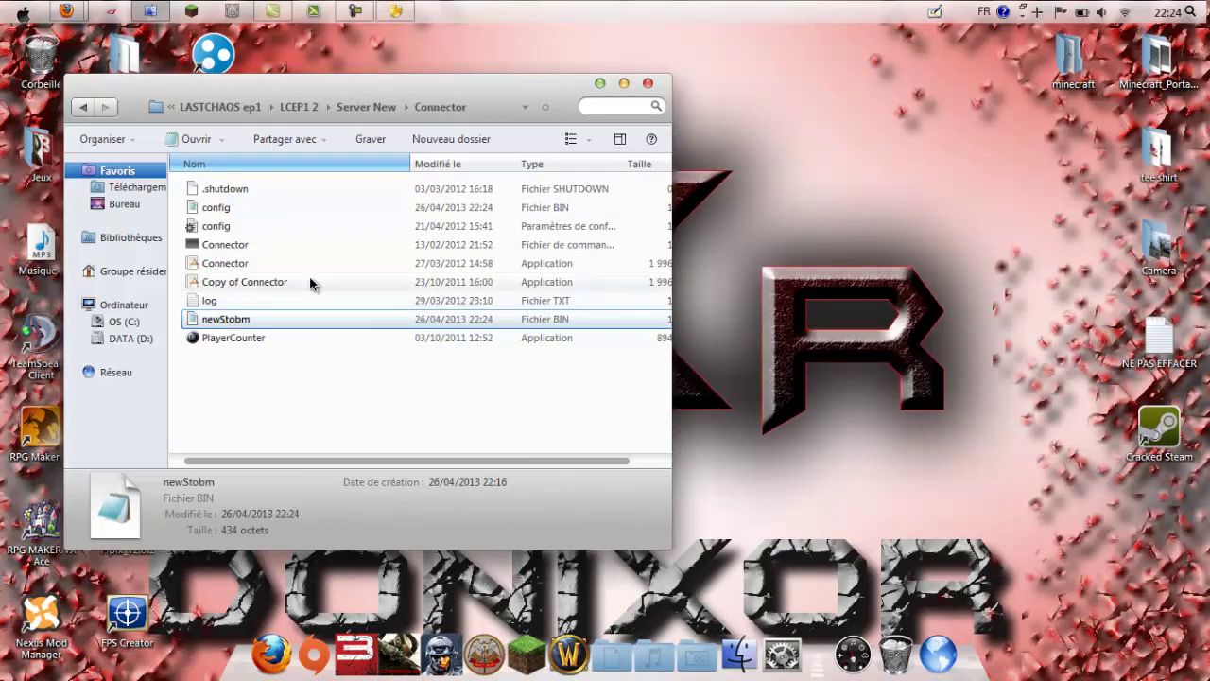
# Step: Copy the Restarter application from LCEP1\Server New and paste it into LCEP1 2\Server New
pyautogui.click(367, 108)
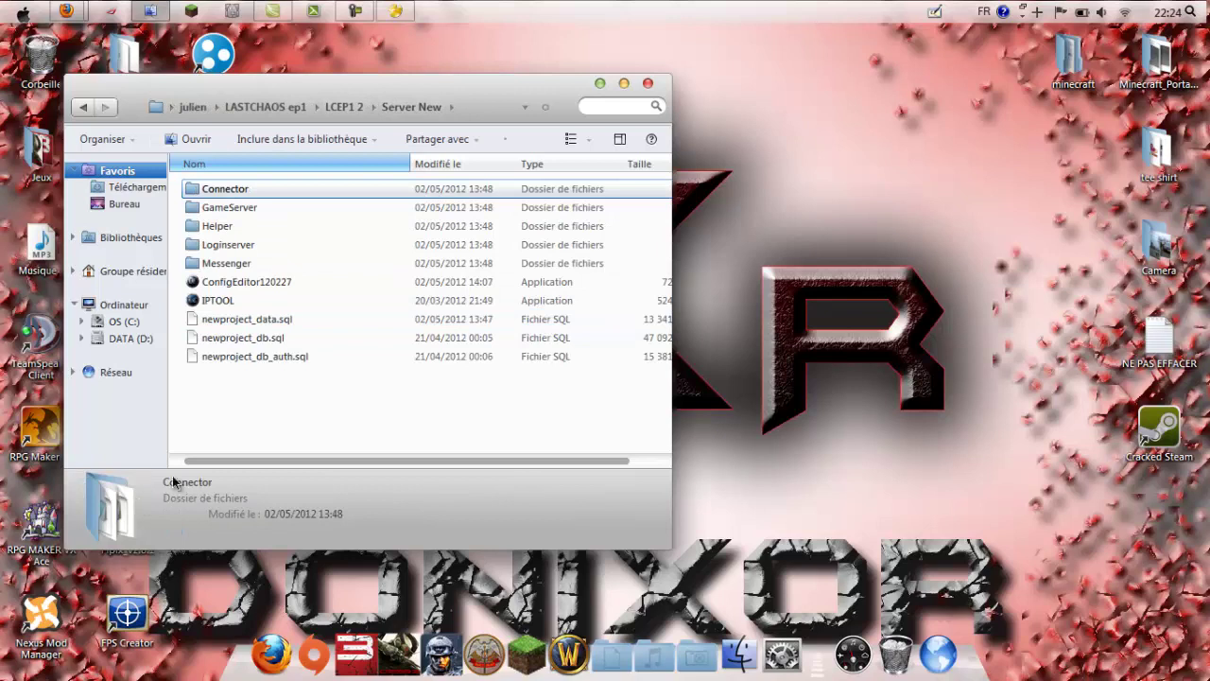
pyautogui.click(299, 99)
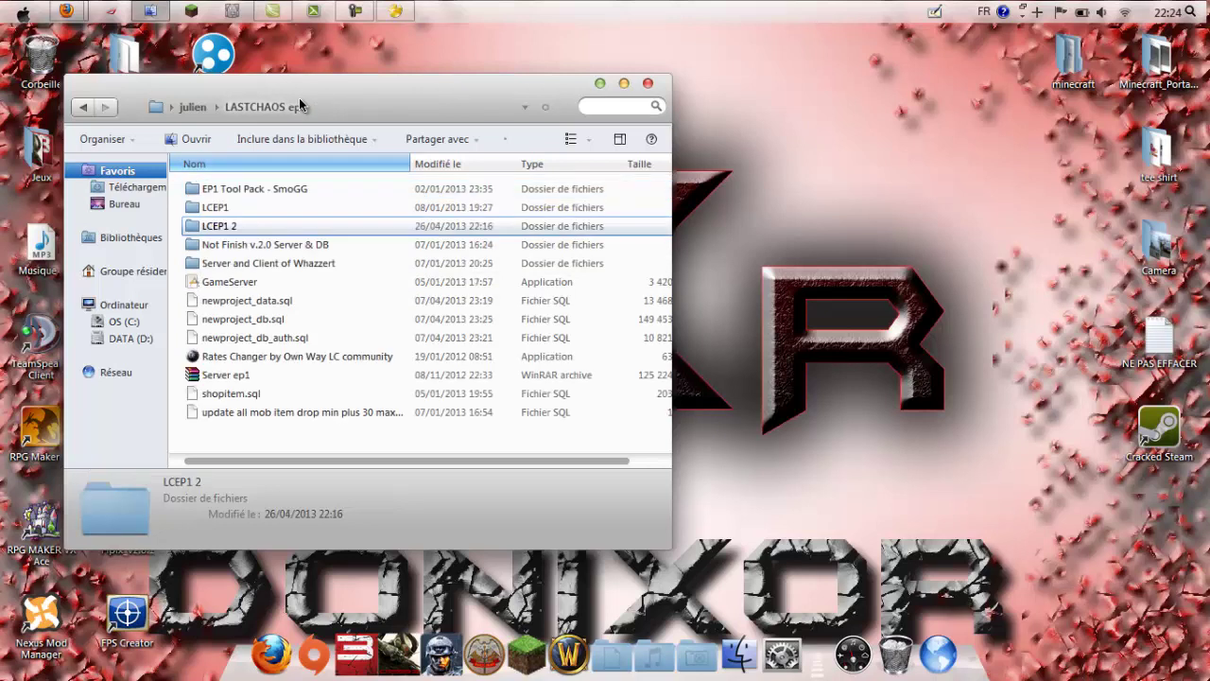
pyautogui.doubleClick(239, 210)
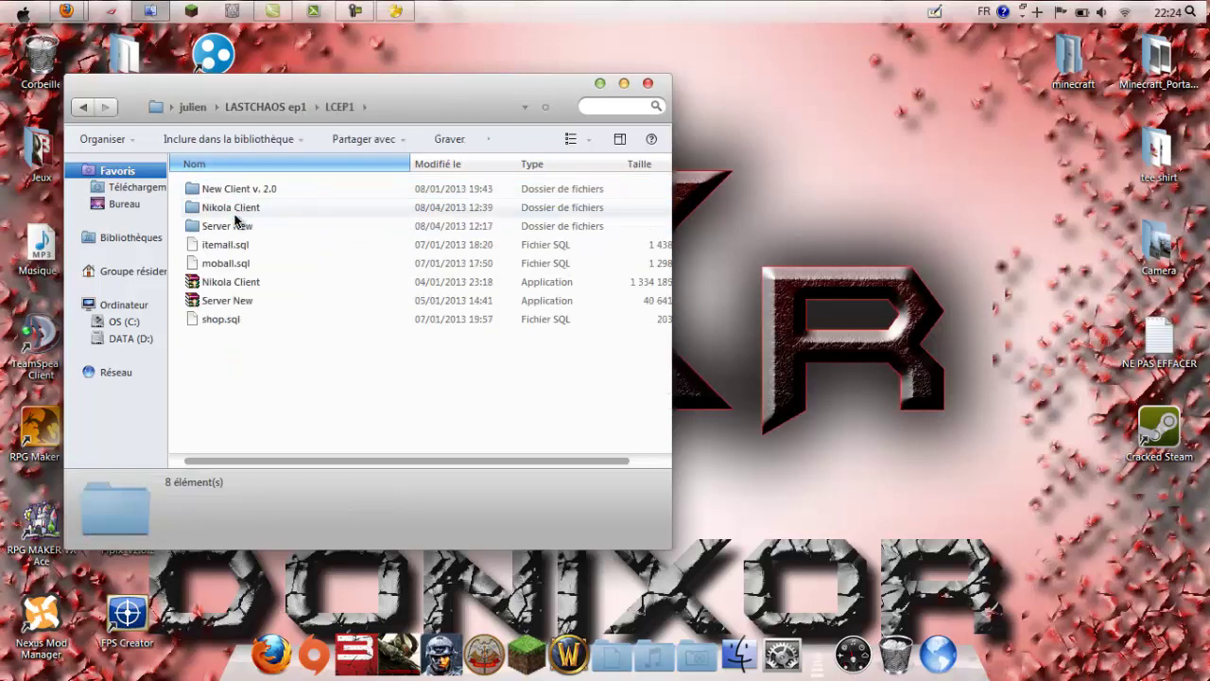
pyautogui.doubleClick(235, 227)
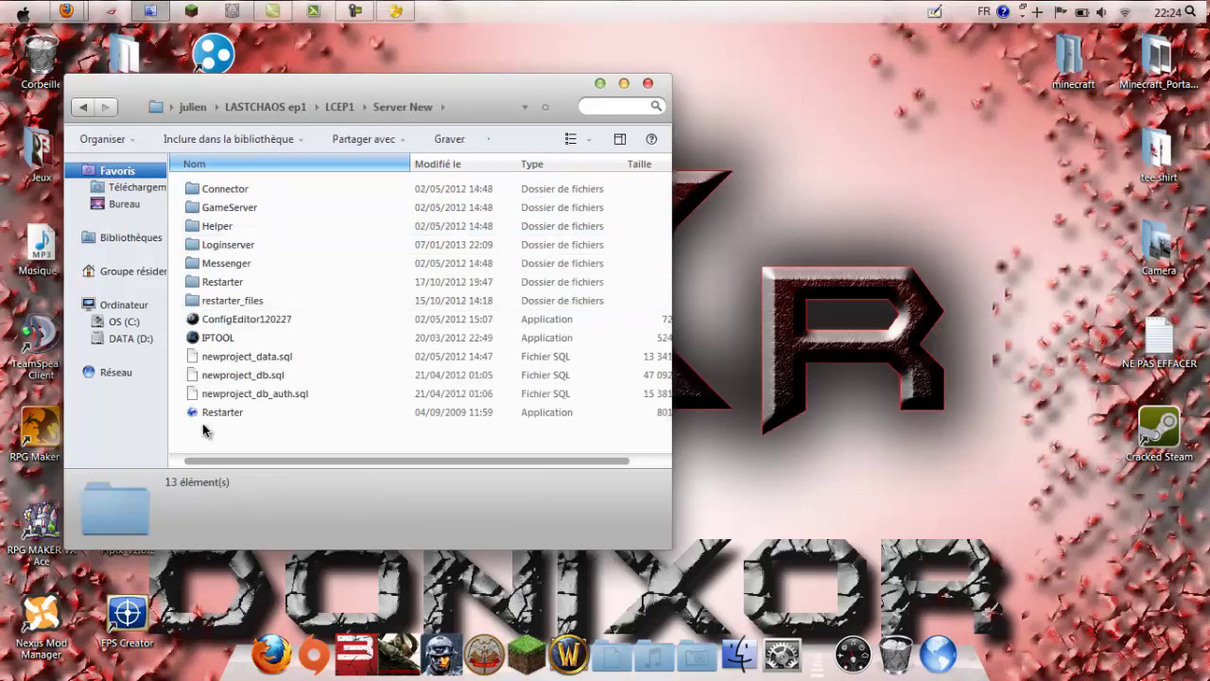
pyautogui.click(213, 411)
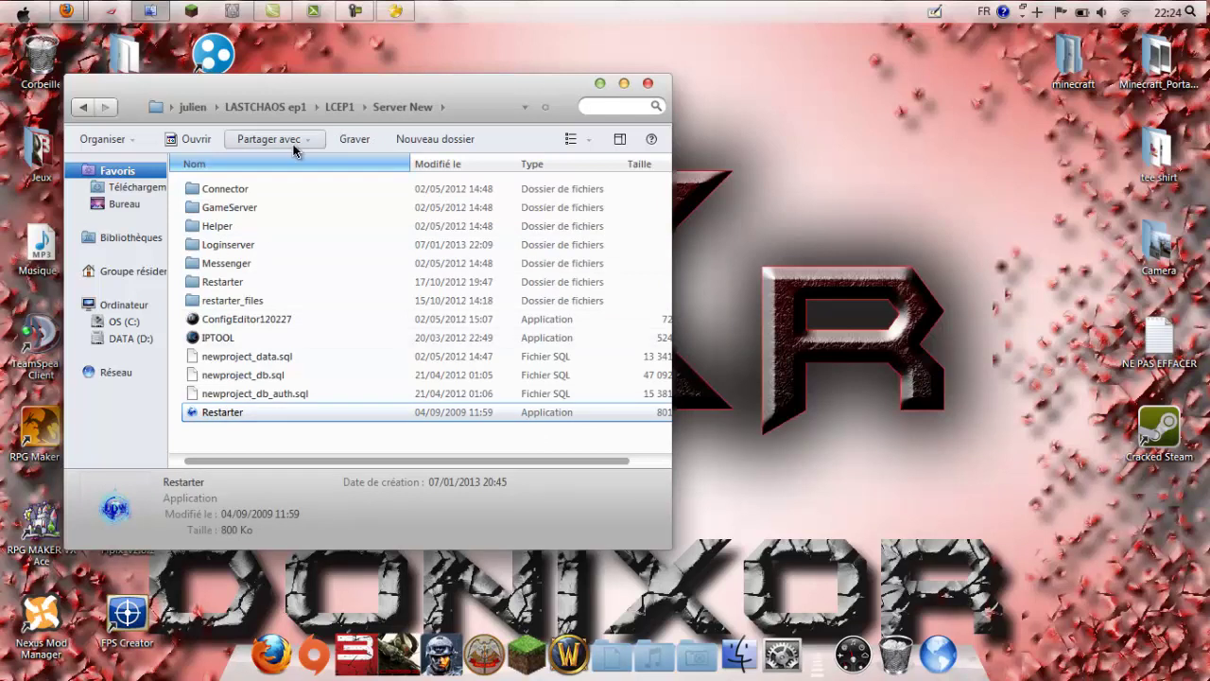
pyautogui.click(293, 109)
pyautogui.doubleClick(259, 228)
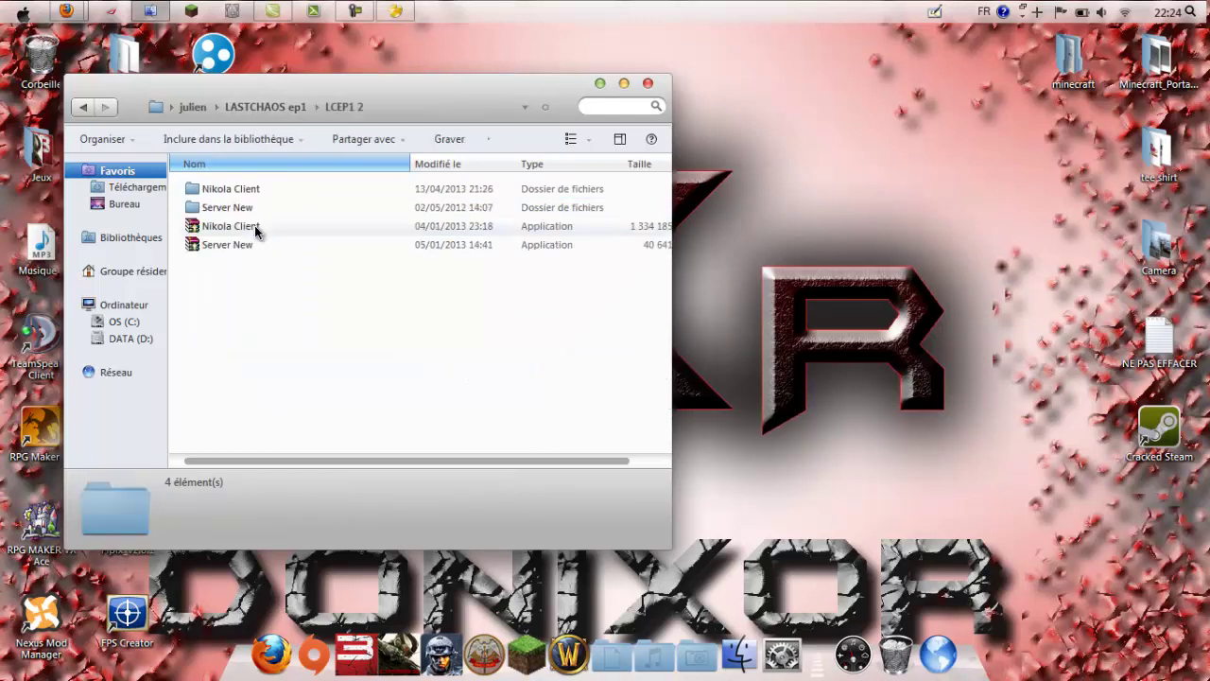
pyautogui.doubleClick(258, 209)
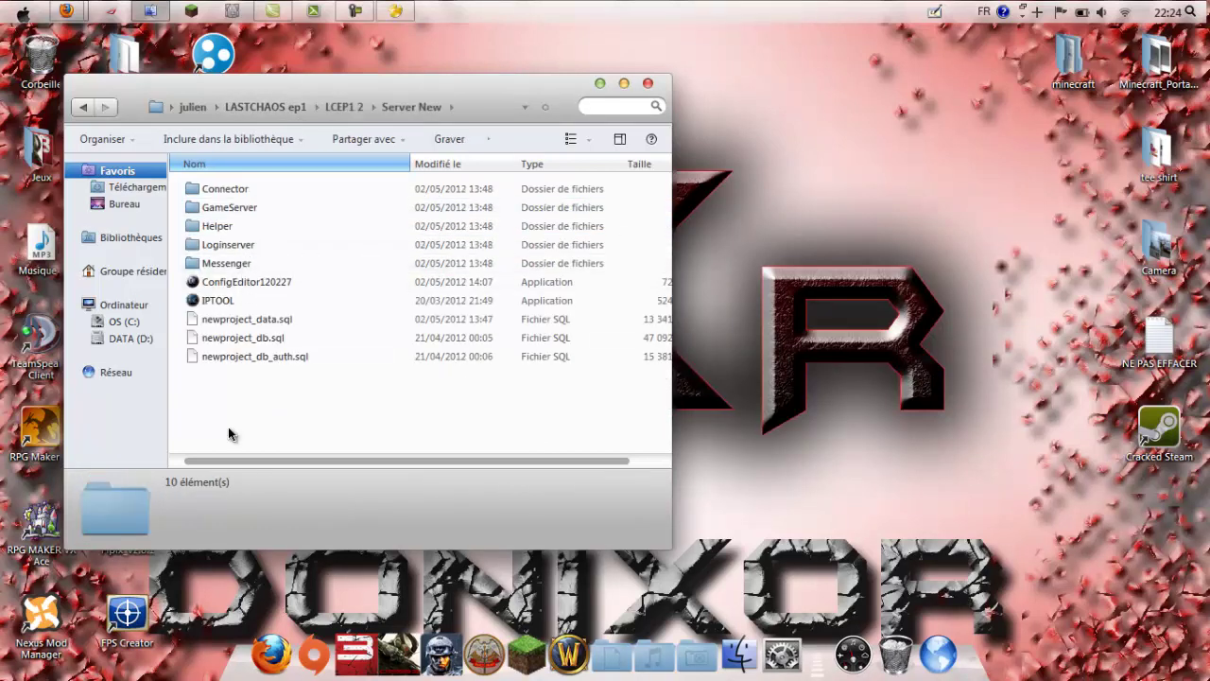
pyautogui.hotkey('ctrl', 'v')
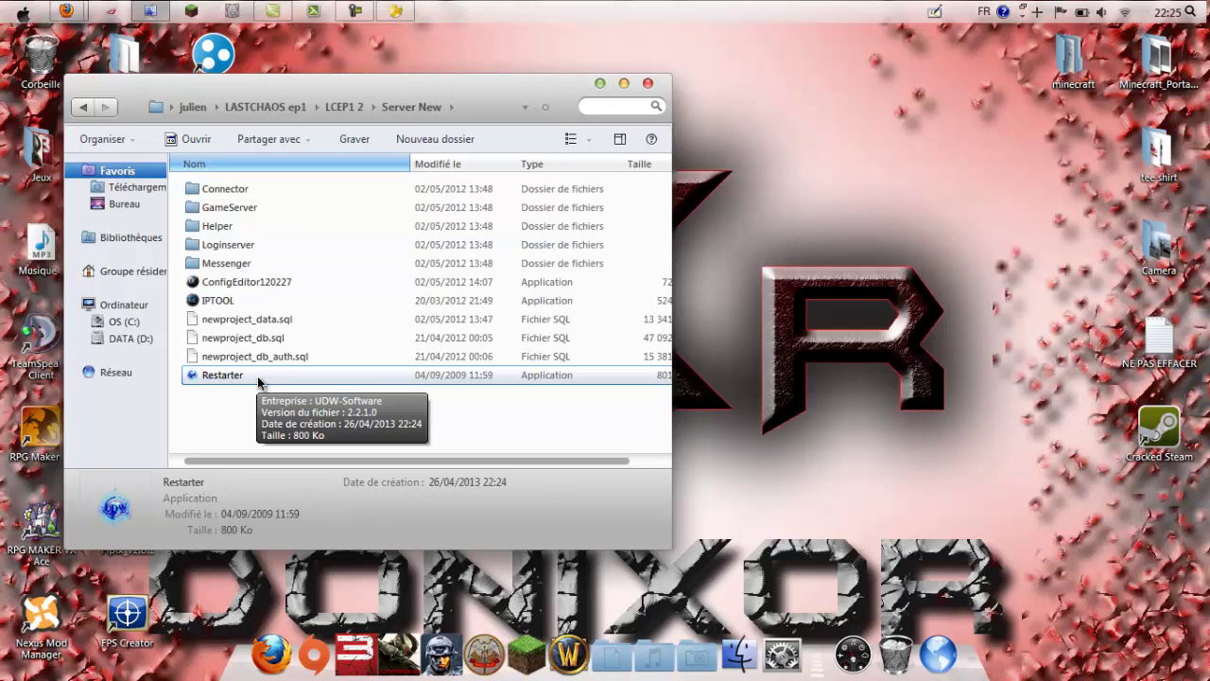
# Step: Launch Restarter, dismiss the missing Restarter.ini warning, and centre its window
pyautogui.doubleClick(260, 378)
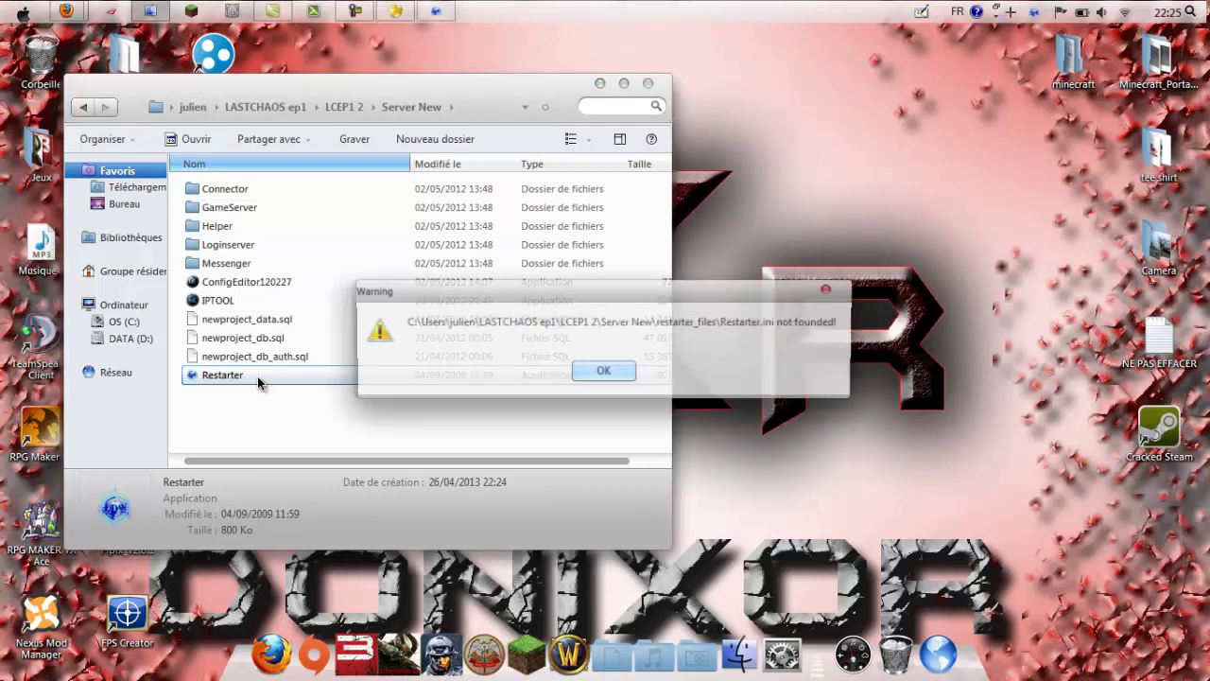
pyautogui.click(603, 371)
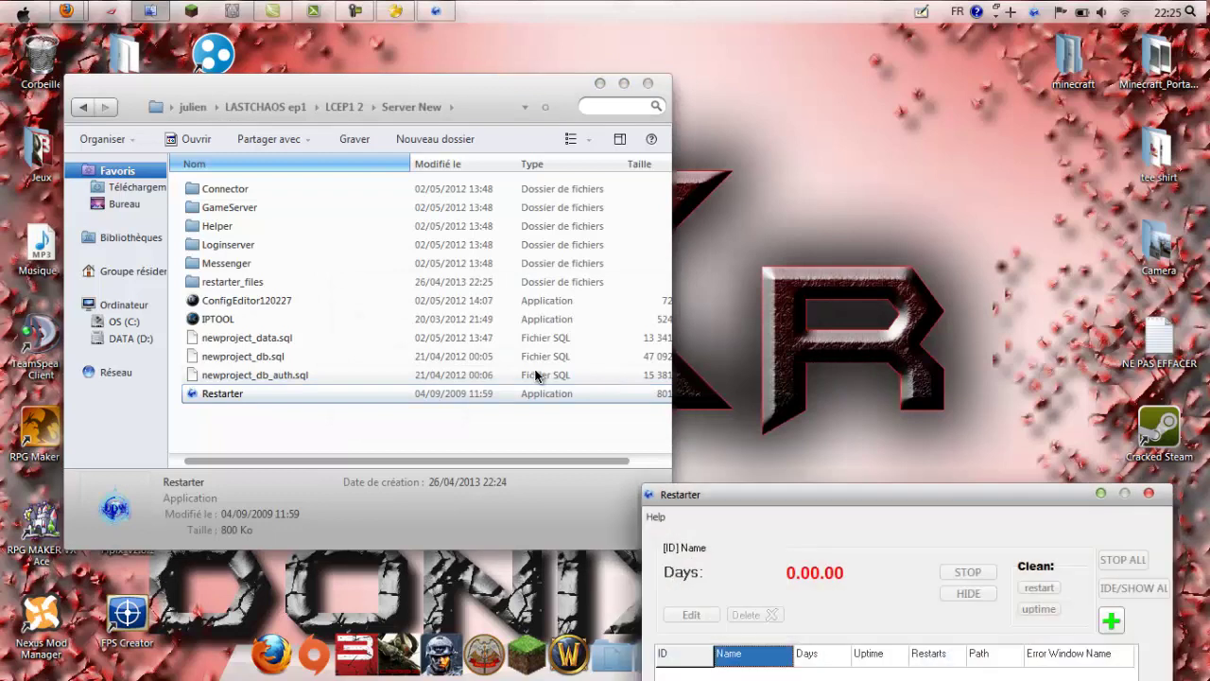
pyautogui.moveTo(805, 498); pyautogui.dragTo(696, 164)
pyautogui.moveTo(892, 186); pyautogui.dragTo(869, 238)
# Step: Add the Connector executable to Restarter as an entry named 'connector'
pyautogui.click(979, 348)
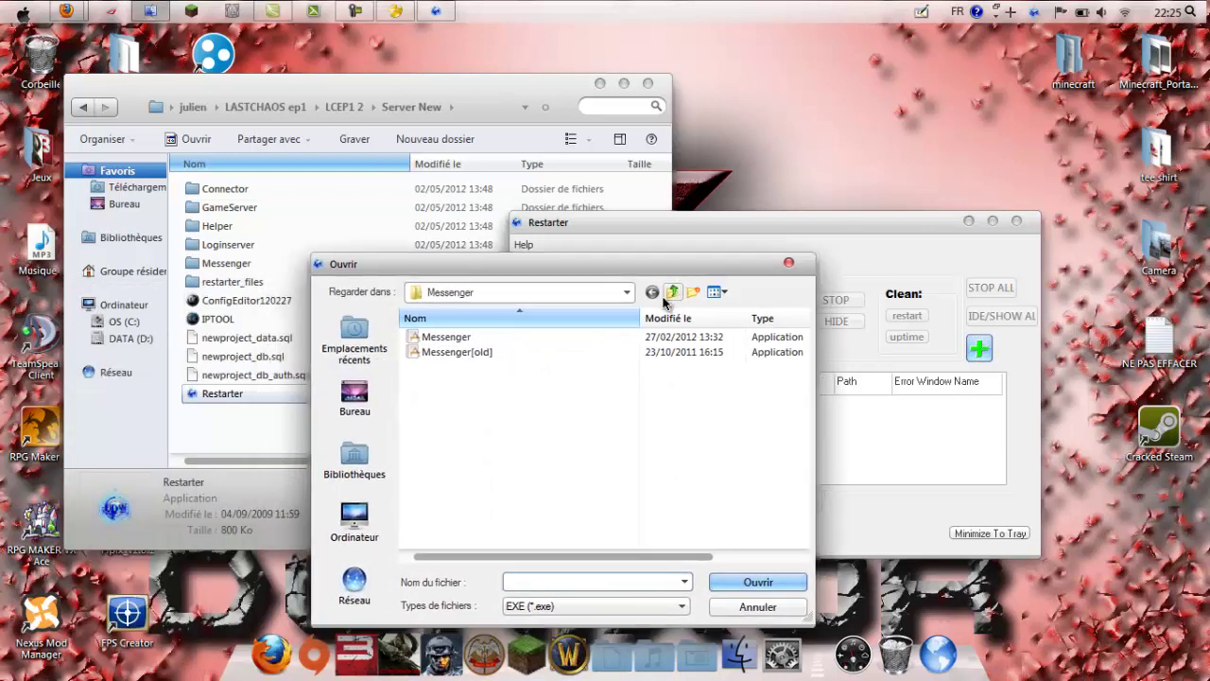
pyautogui.click(671, 292)
pyautogui.doubleClick(496, 339)
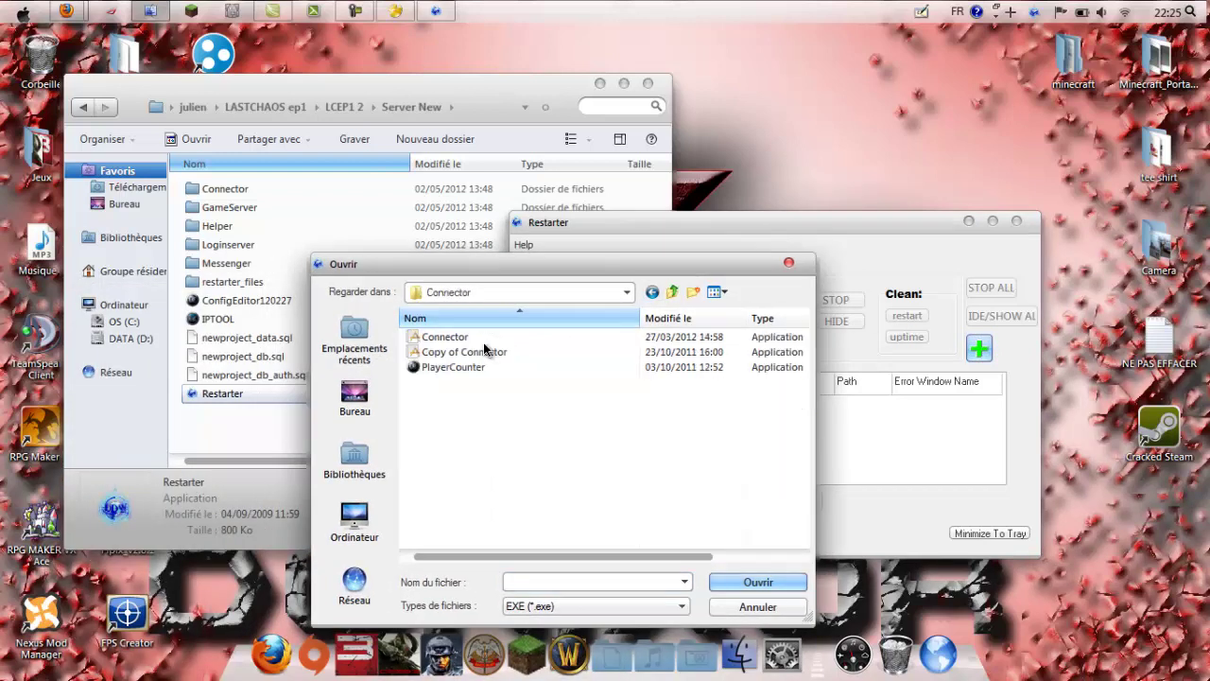
pyautogui.doubleClick(761, 338)
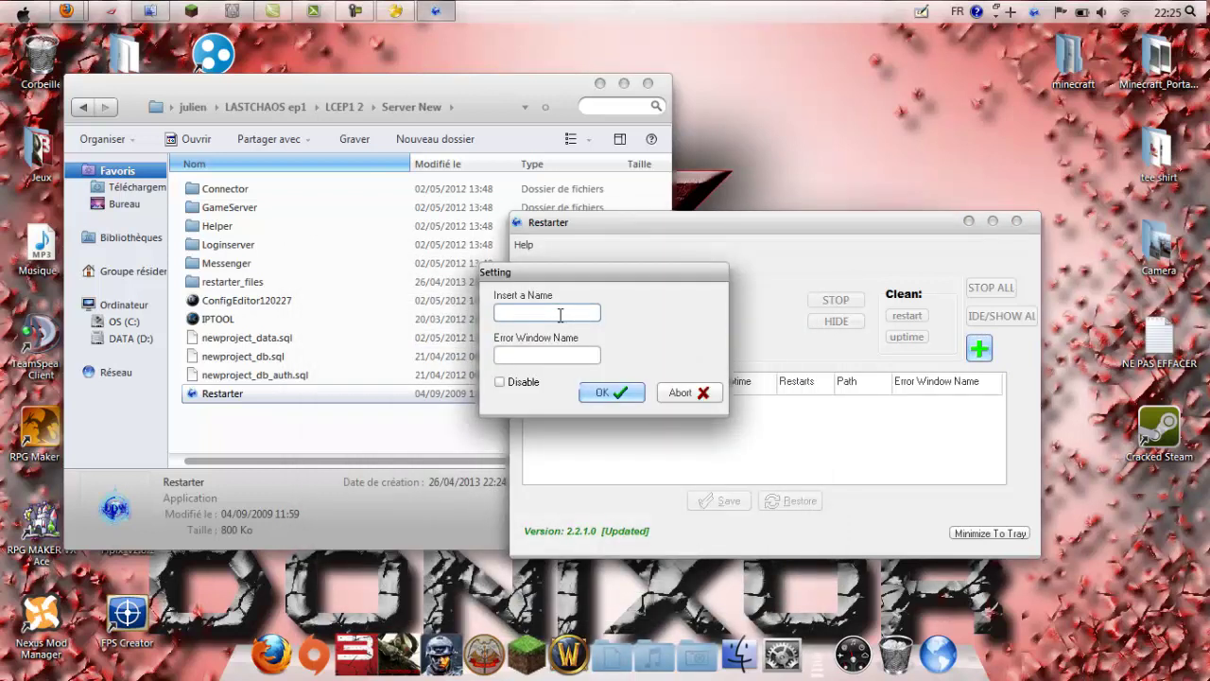
pyautogui.write('connector')
pyautogui.press('Return')
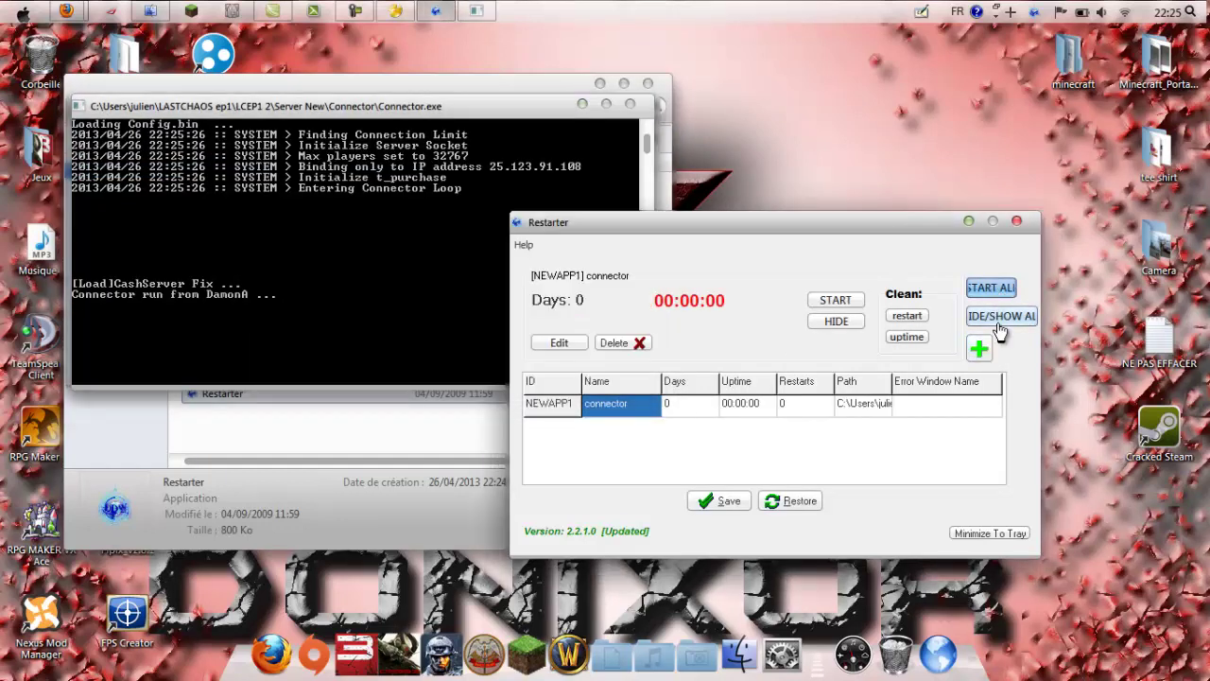
# Step: Add the GameServer executable as an entry named 'GameServer'
pyautogui.click(978, 349)
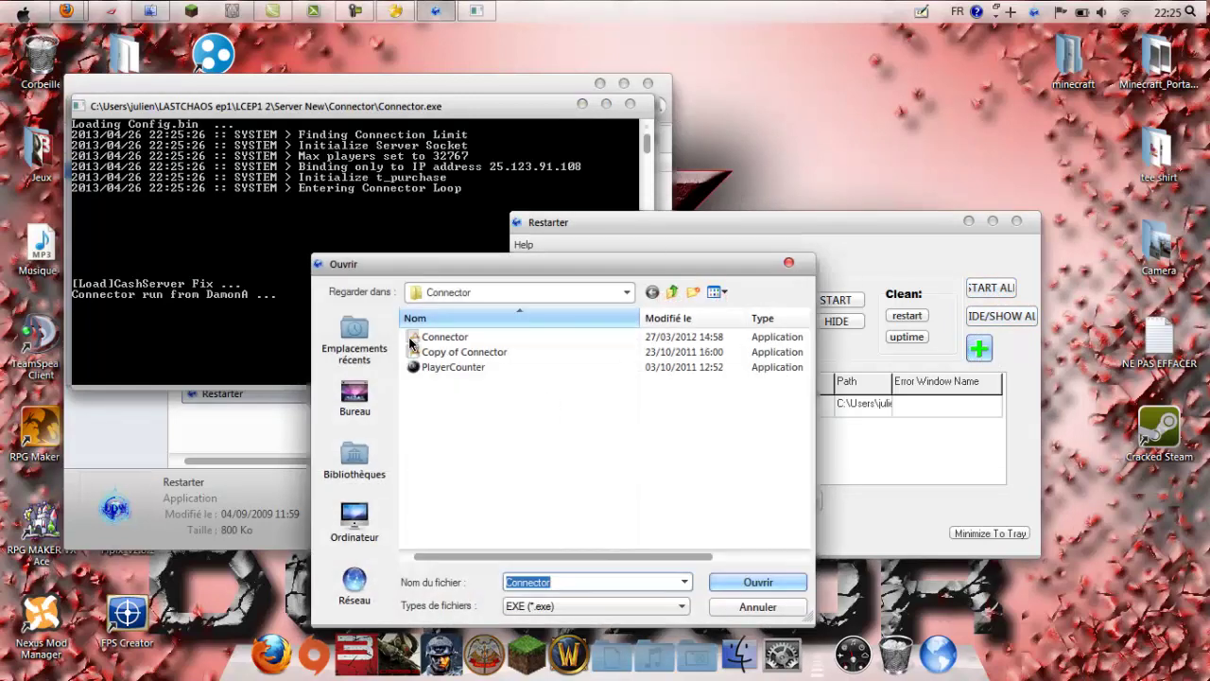
pyautogui.click(671, 292)
pyautogui.doubleClick(441, 351)
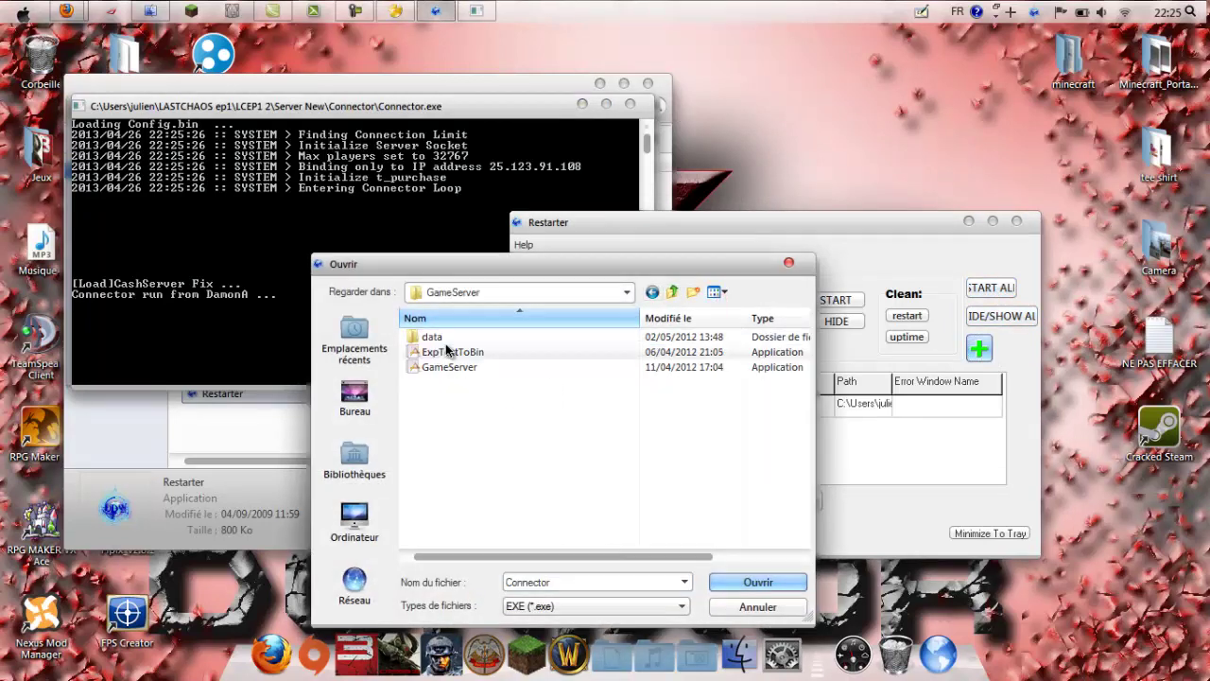
pyautogui.click(461, 369)
pyautogui.doubleClick(461, 370)
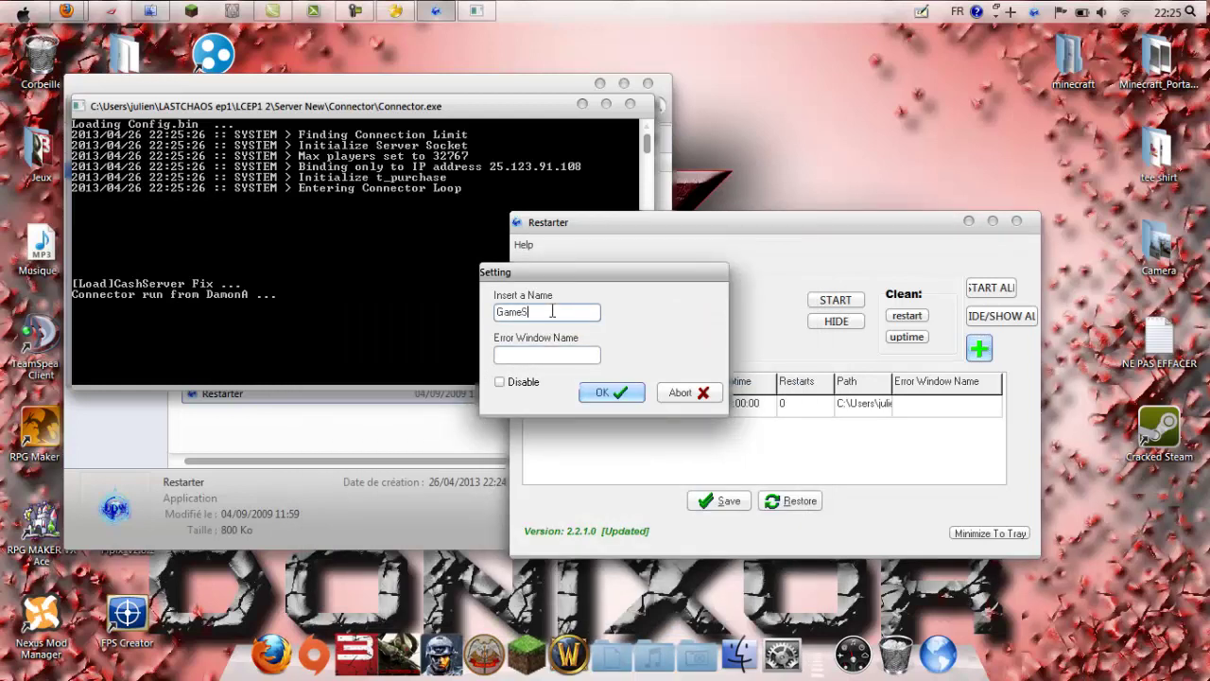
pyautogui.write('GameServer')
pyautogui.press('Return')
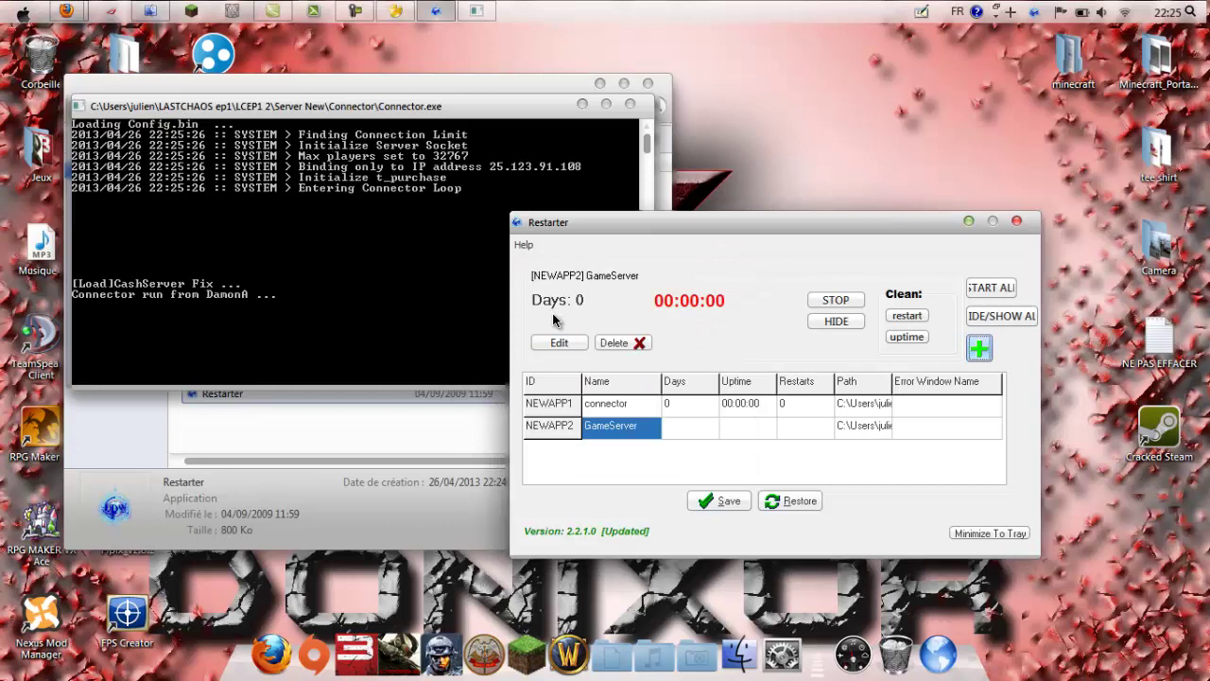
# Step: Add the Helper executable as an entry named 'helper'
pyautogui.click(979, 347)
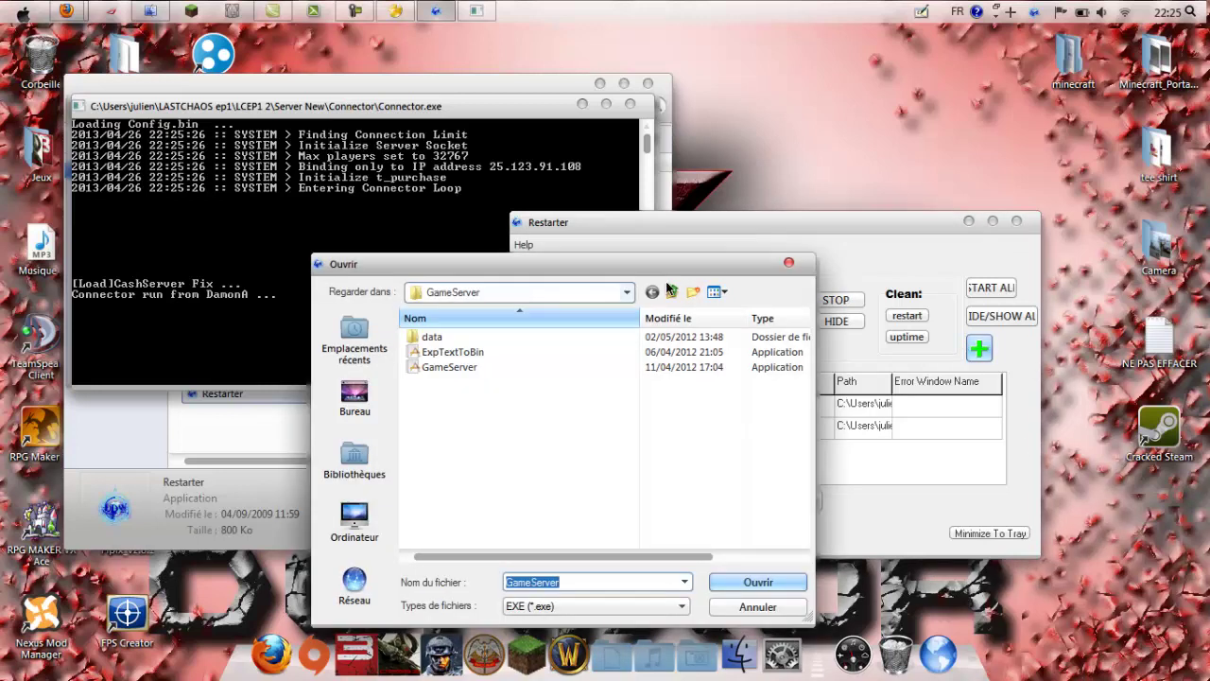
pyautogui.click(672, 292)
pyautogui.doubleClick(467, 366)
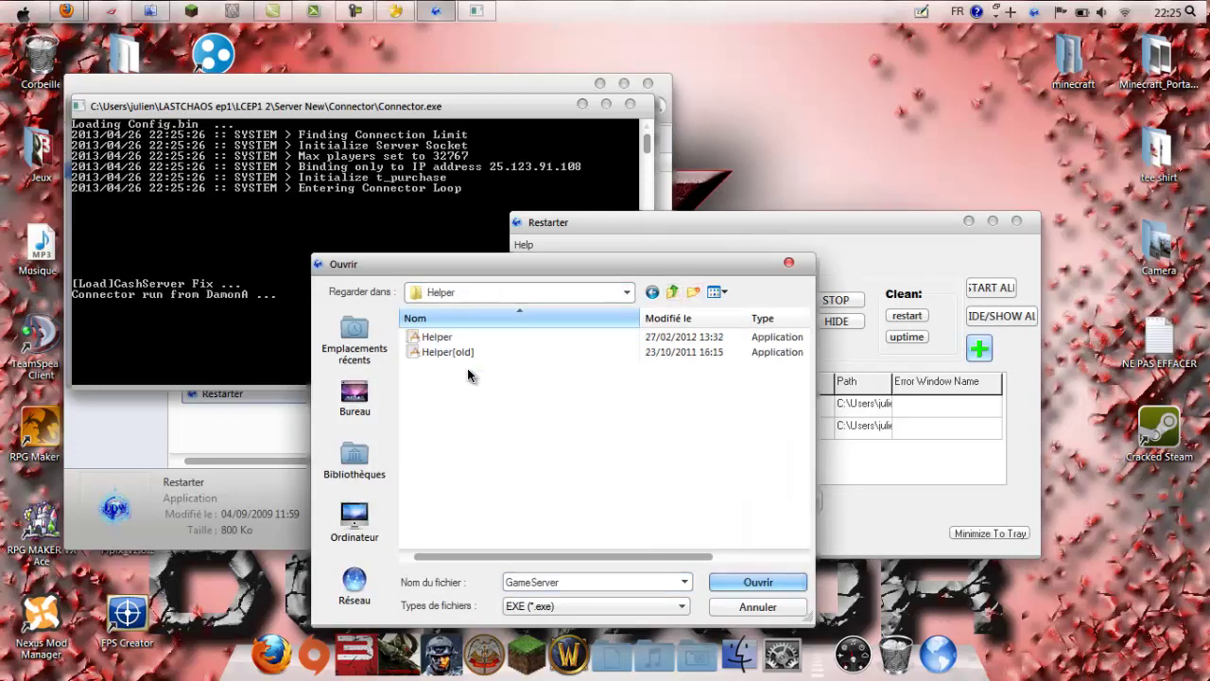
pyautogui.doubleClick(456, 337)
pyautogui.write('helper')
pyautogui.press('Return')
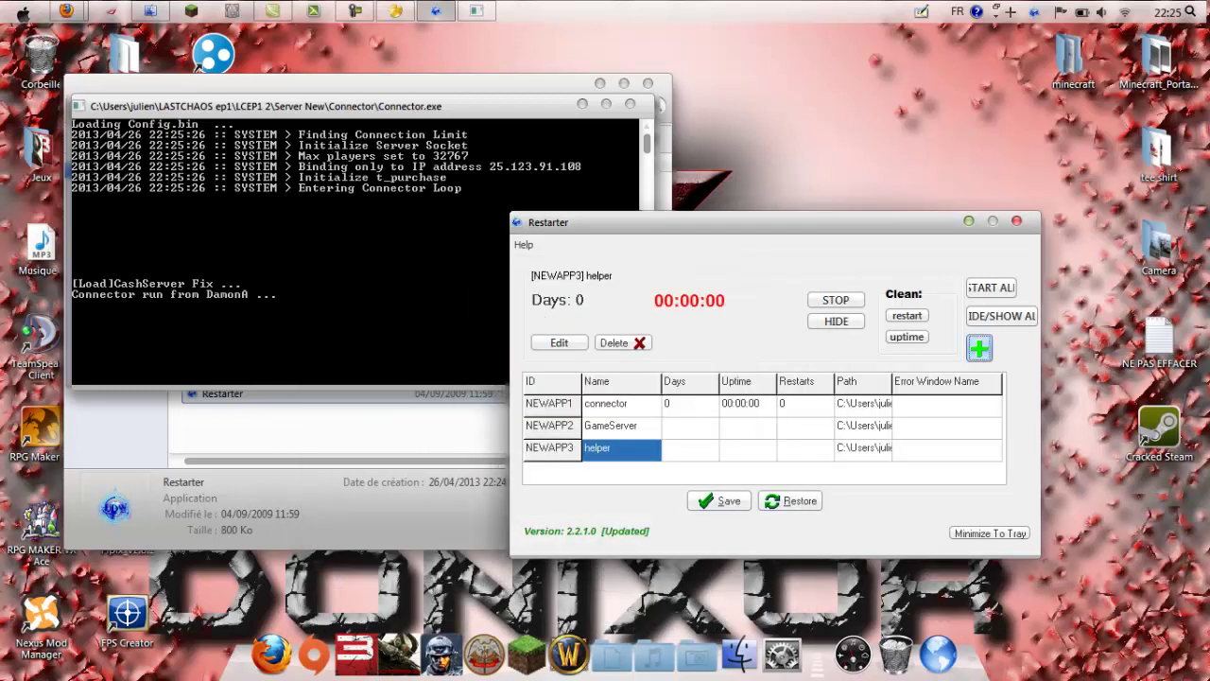
# Step: Add the LoginServer executable from the Loginserver folder as an entry
pyautogui.click(978, 347)
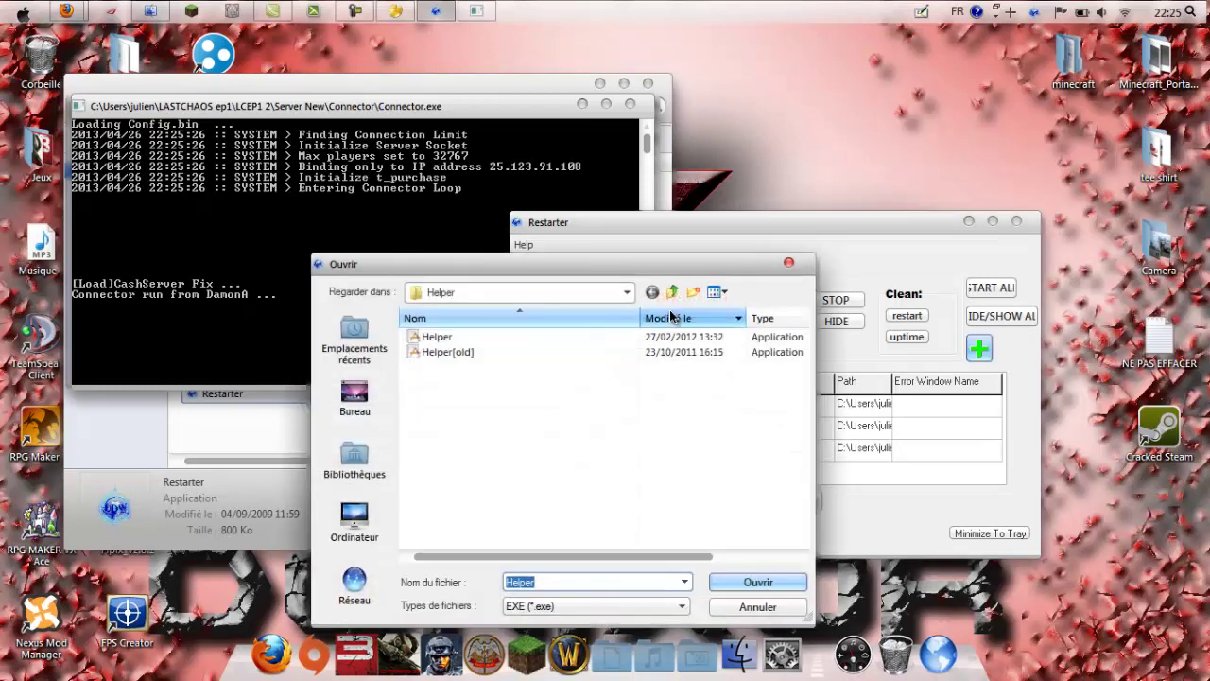
pyautogui.click(671, 292)
pyautogui.doubleClick(465, 384)
pyautogui.doubleClick(448, 337)
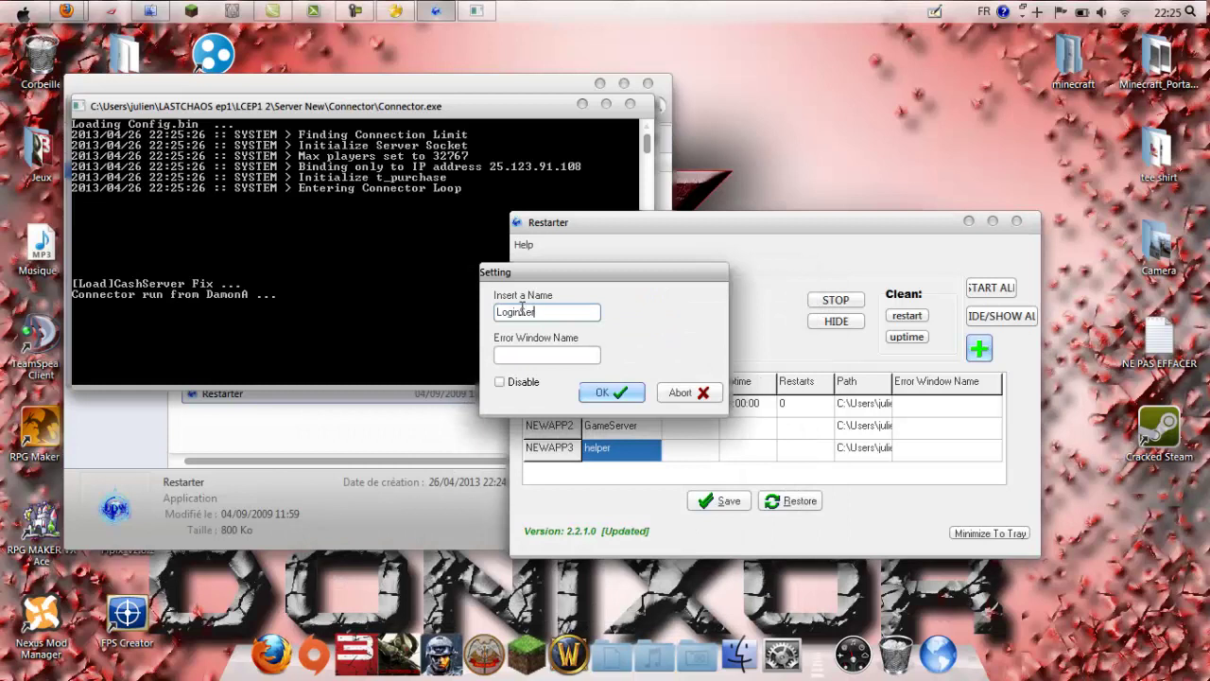
pyautogui.press('Return')
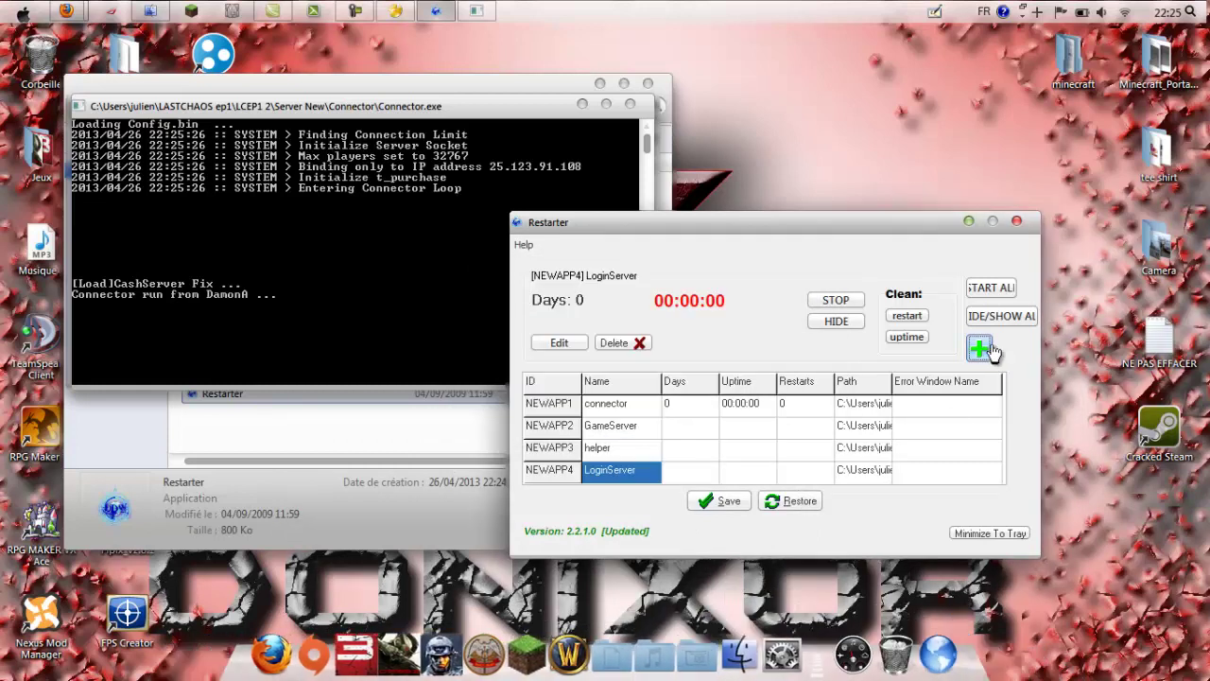
# Step: Add the Messenger executable as 'Messenger' and save all the Restarter entries
pyautogui.click(558, 342)
pyautogui.click(671, 291)
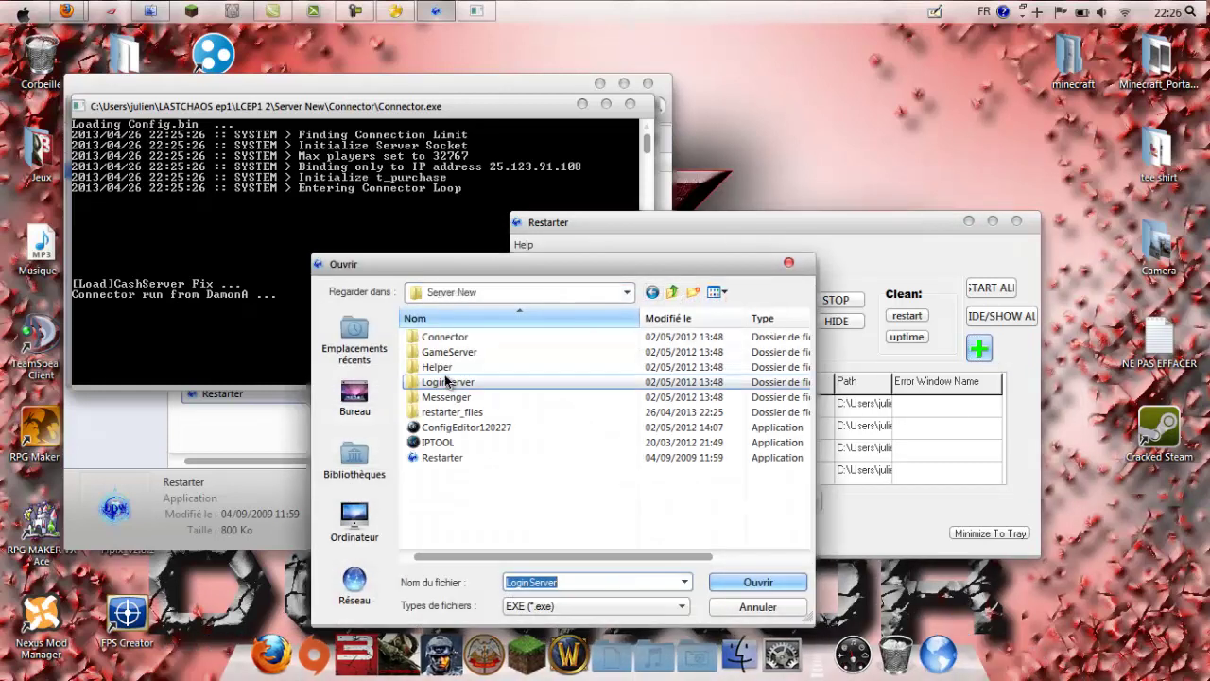
pyautogui.doubleClick(454, 397)
pyautogui.doubleClick(472, 337)
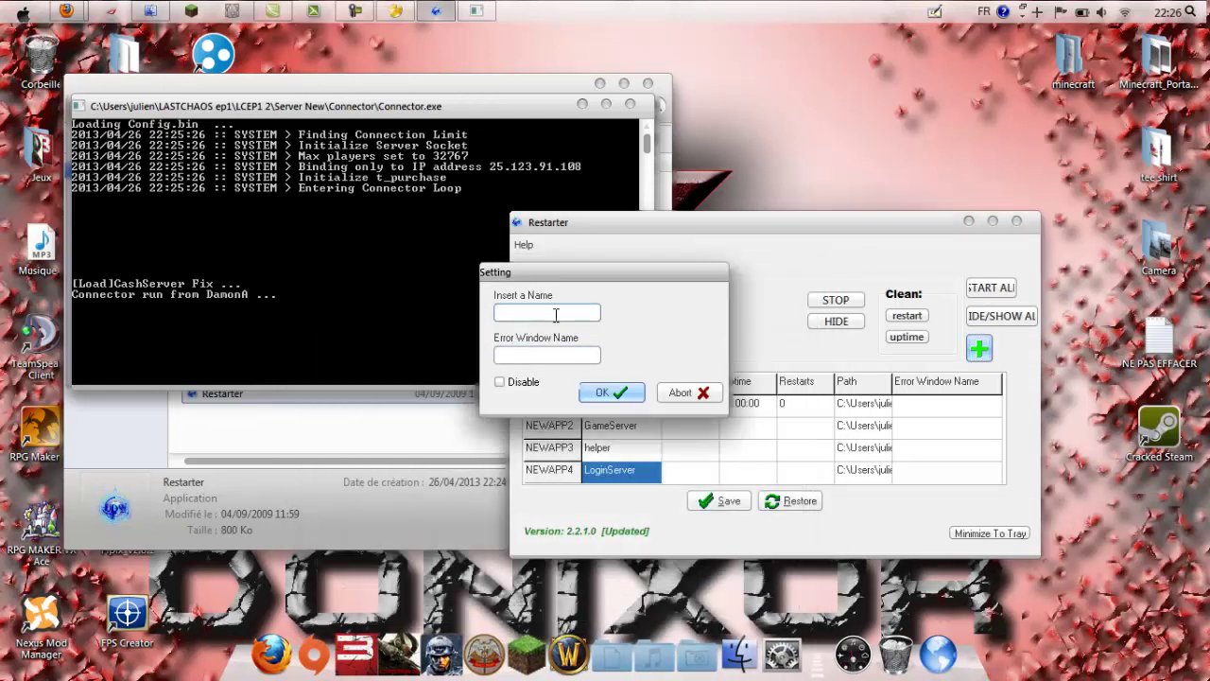
pyautogui.write('Messenger')
pyautogui.press('Return')
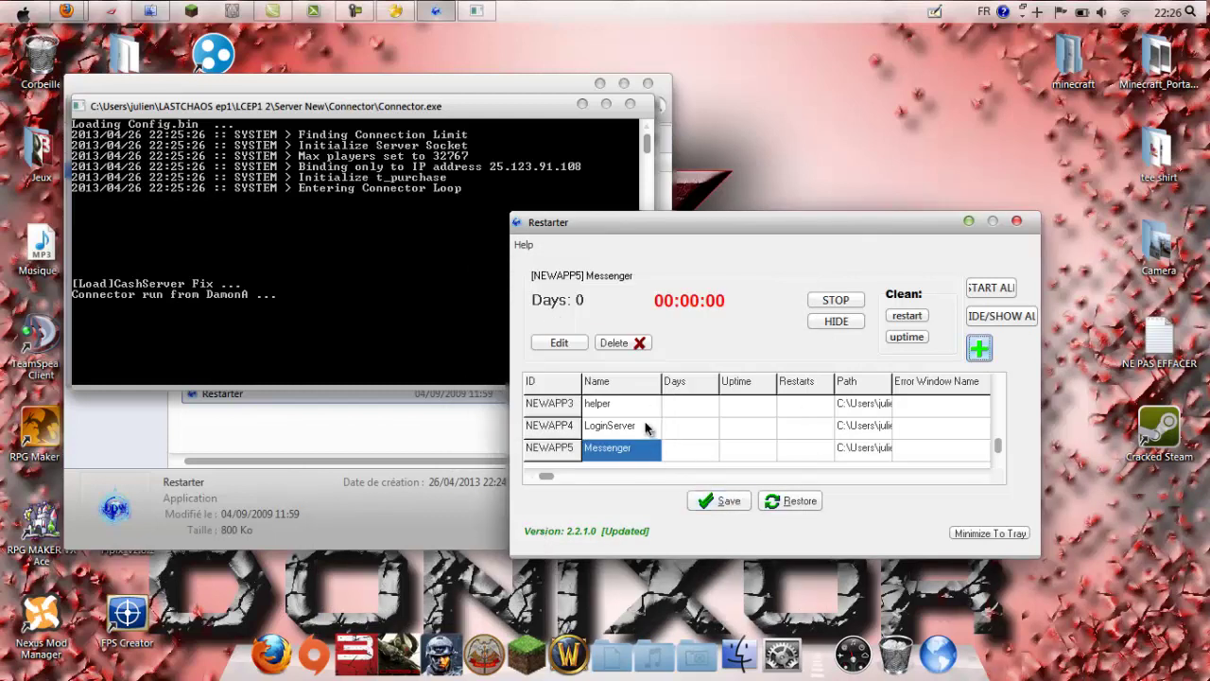
pyautogui.click(718, 503)
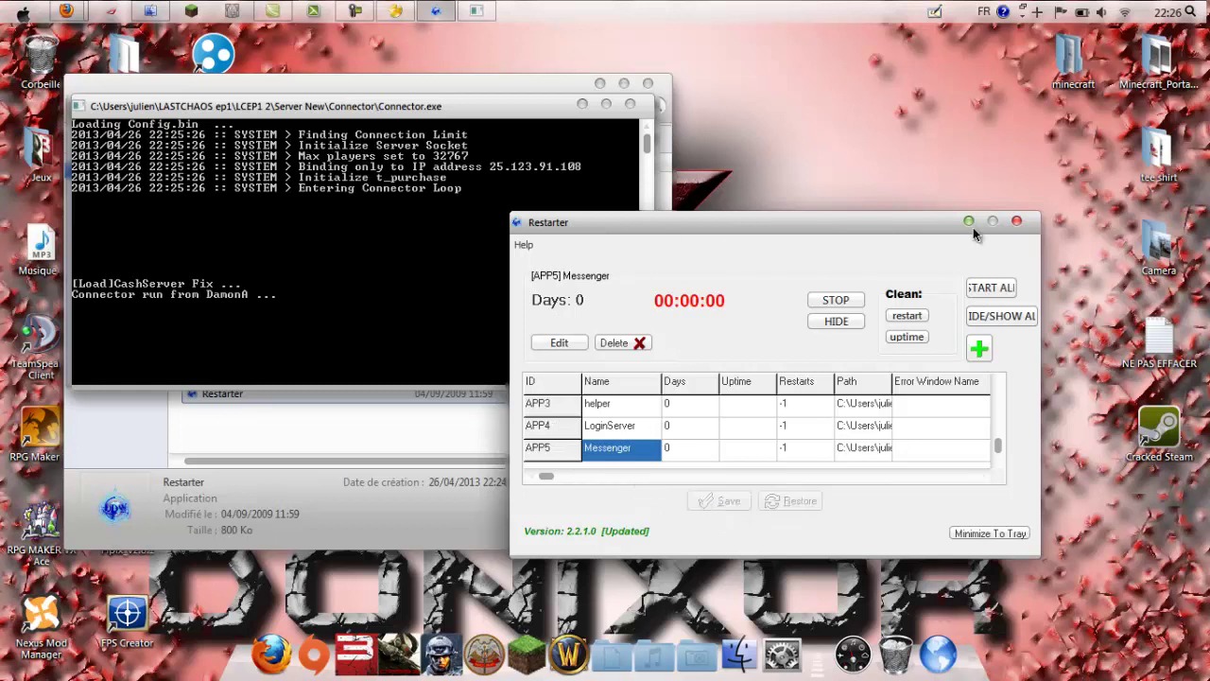
pyautogui.moveTo(659, 226); pyautogui.dragTo(590, 237)
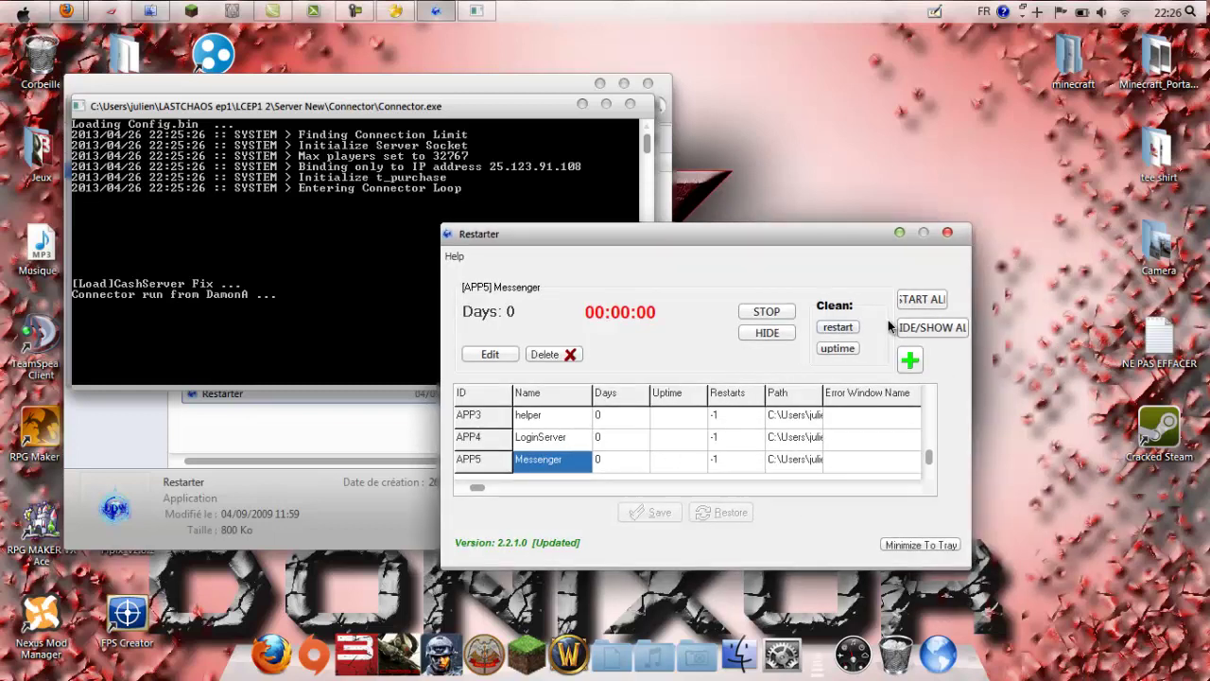
# Step: Close the Connector console and rearrange the Restarter and folder windows
pyautogui.click(630, 104)
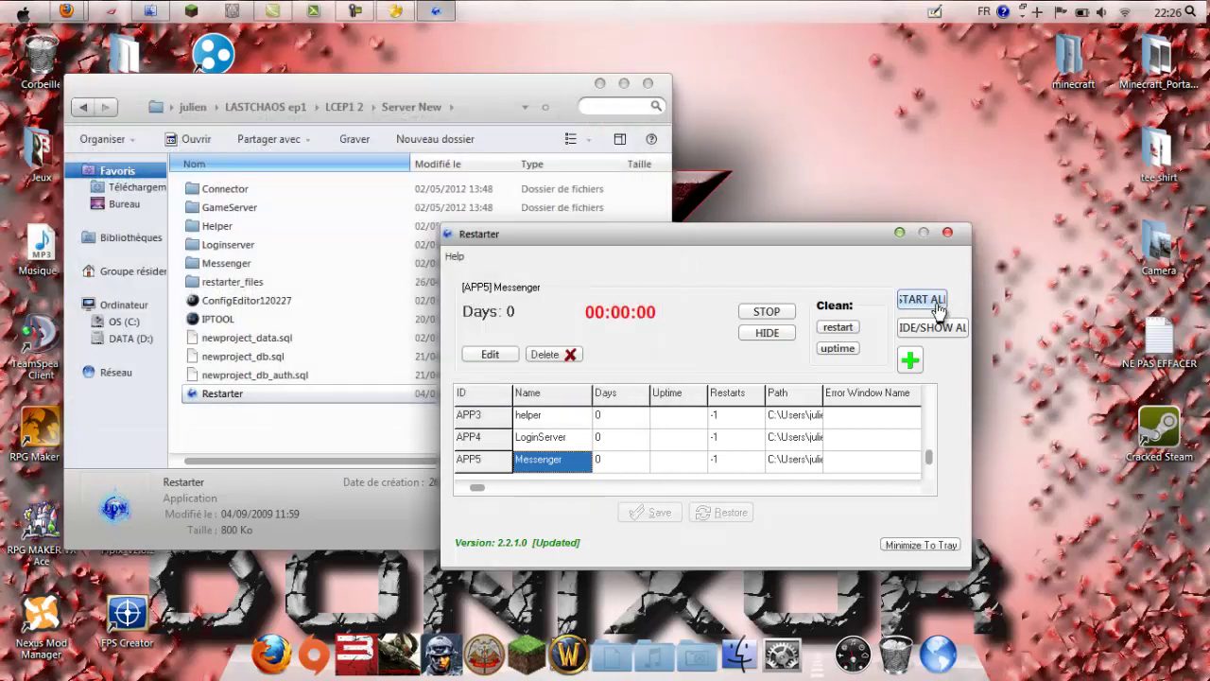
pyautogui.moveTo(714, 233); pyautogui.dragTo(795, 239)
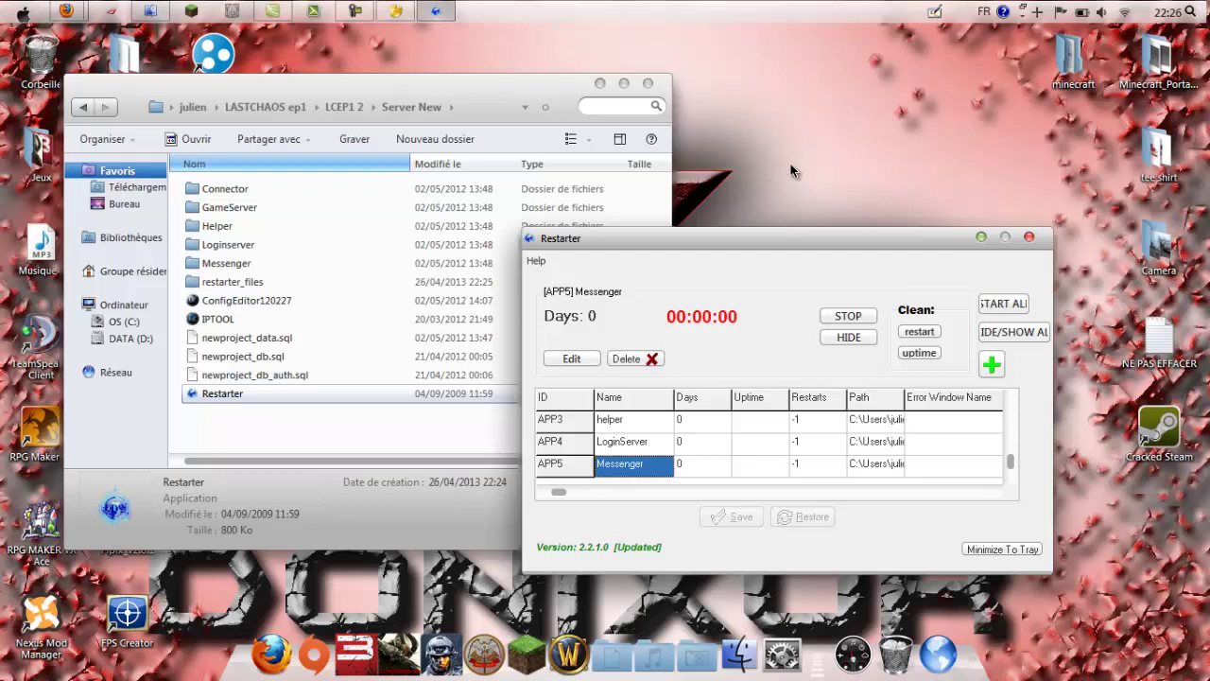
pyautogui.moveTo(180, 193); pyautogui.dragTo(266, 284)
pyautogui.click(180, 297)
pyautogui.click(220, 301)
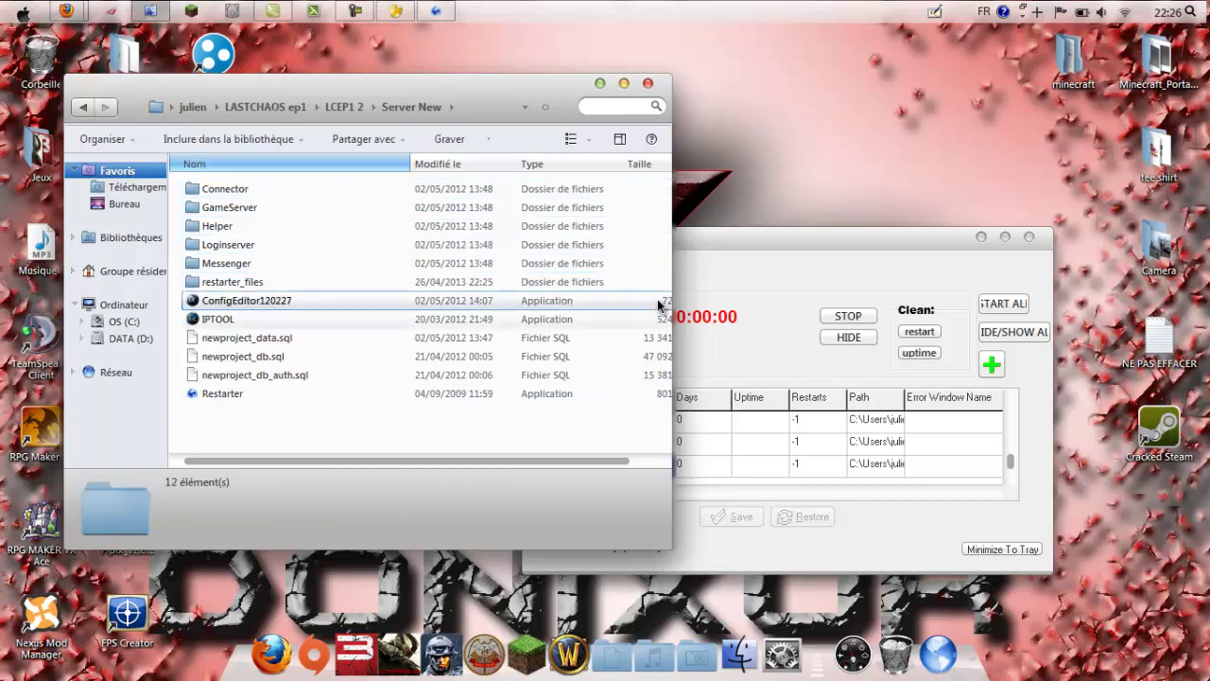
pyautogui.moveTo(730, 247); pyautogui.dragTo(781, 229)
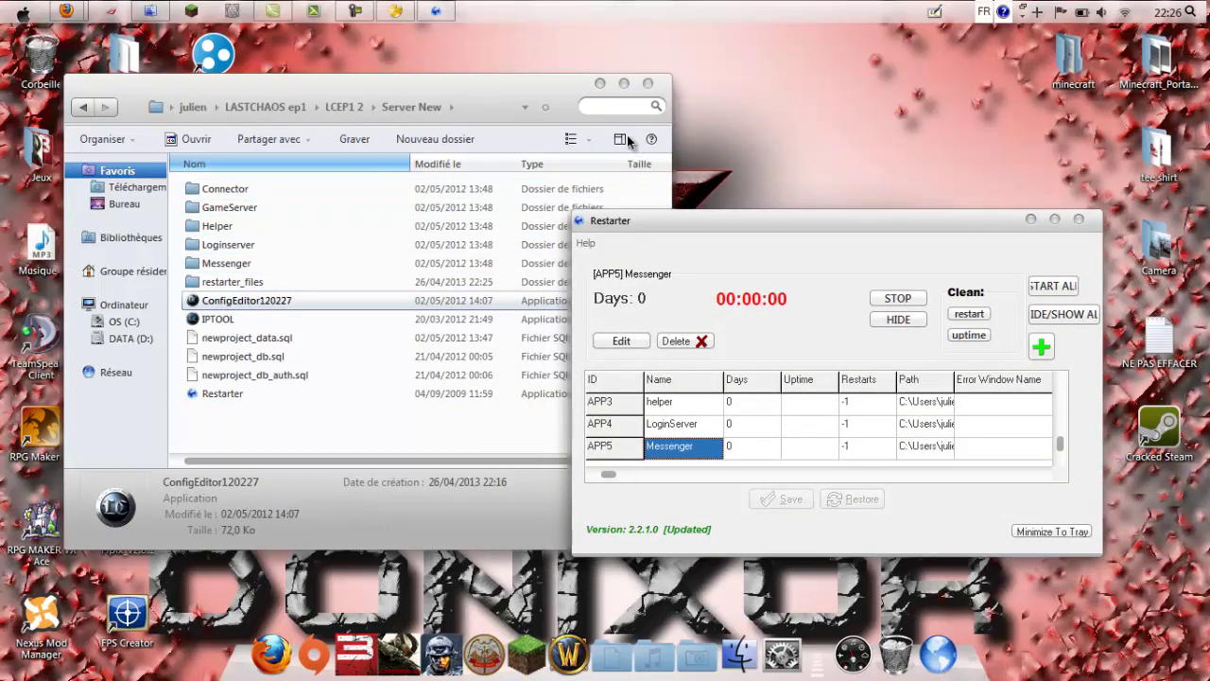
pyautogui.click(467, 86)
pyautogui.moveTo(375, 92); pyautogui.dragTo(345, 92)
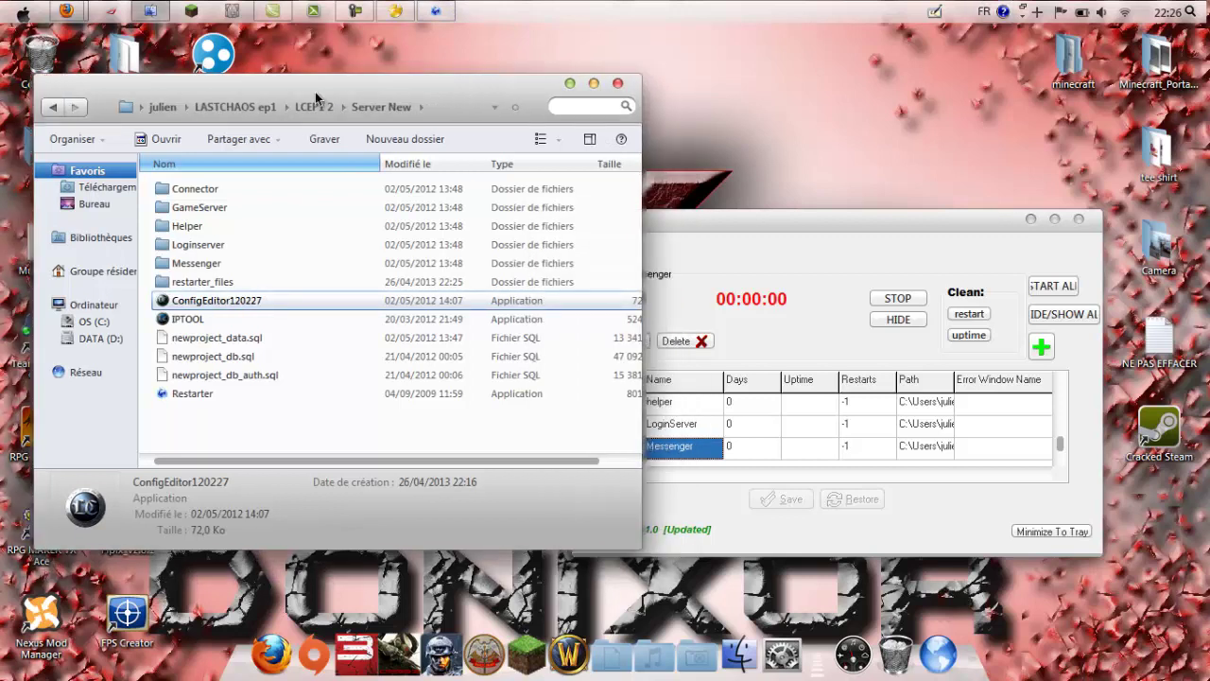
# Step: Browse EP1 Tool Pack - SmoGG and its RatesChanger folder in LASTCHAOS ep1
pyautogui.click(240, 108)
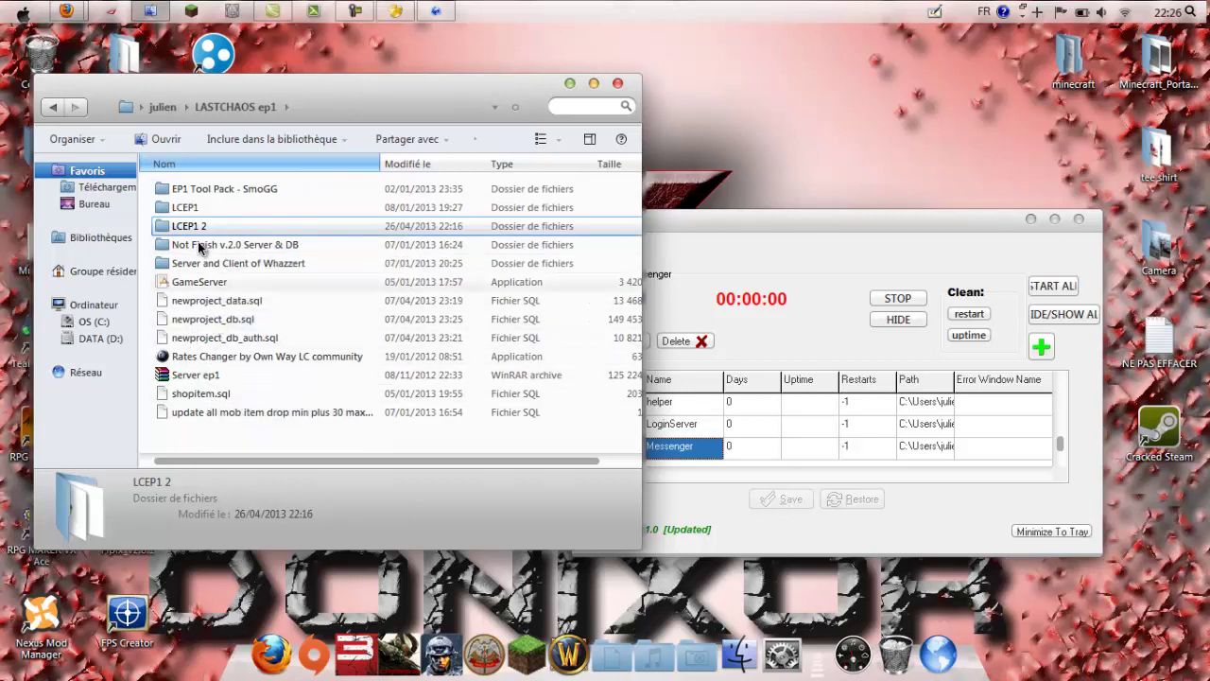
pyautogui.click(205, 191)
pyautogui.doubleClick(205, 192)
pyautogui.scroll(-1, 208, 218)
pyautogui.scroll(1, 207, 217)
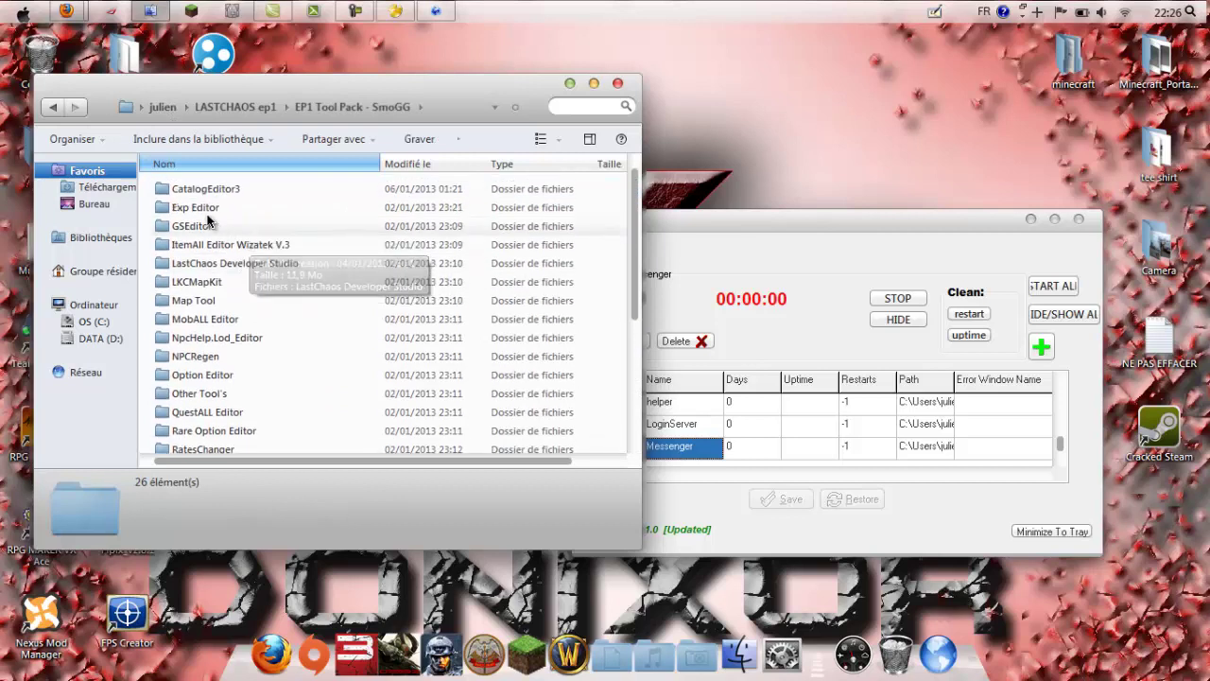
pyautogui.click(209, 215)
pyautogui.scroll(-5, 273, 298)
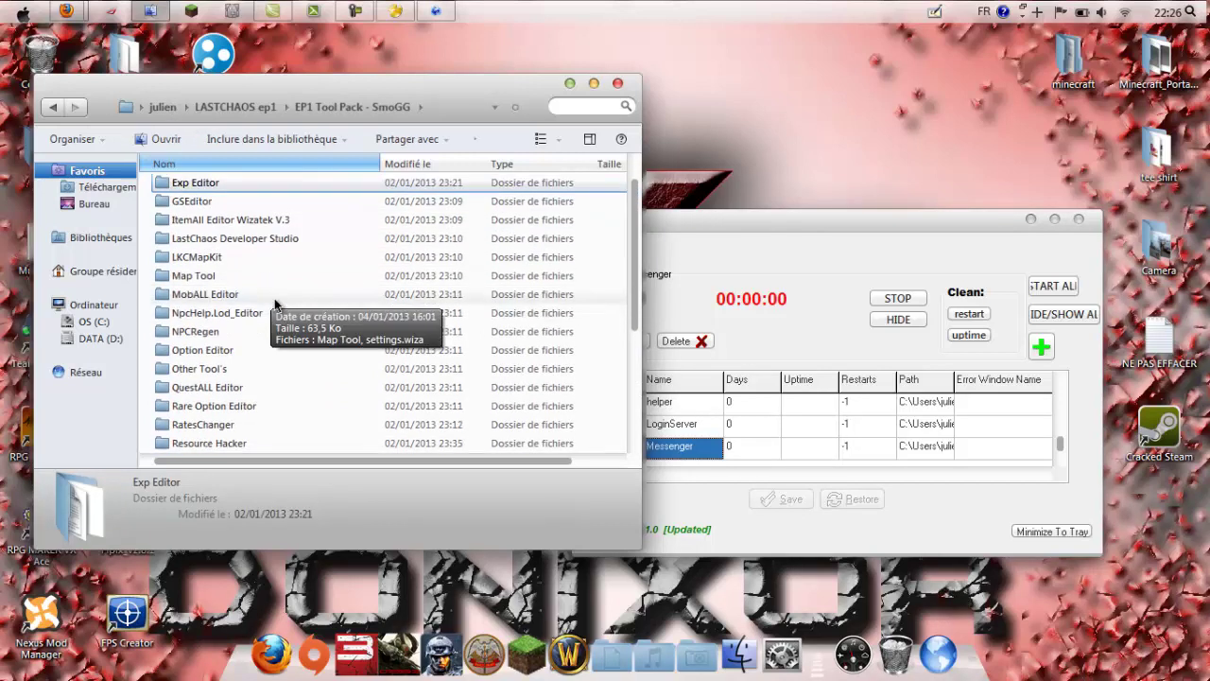
pyautogui.doubleClick(227, 312)
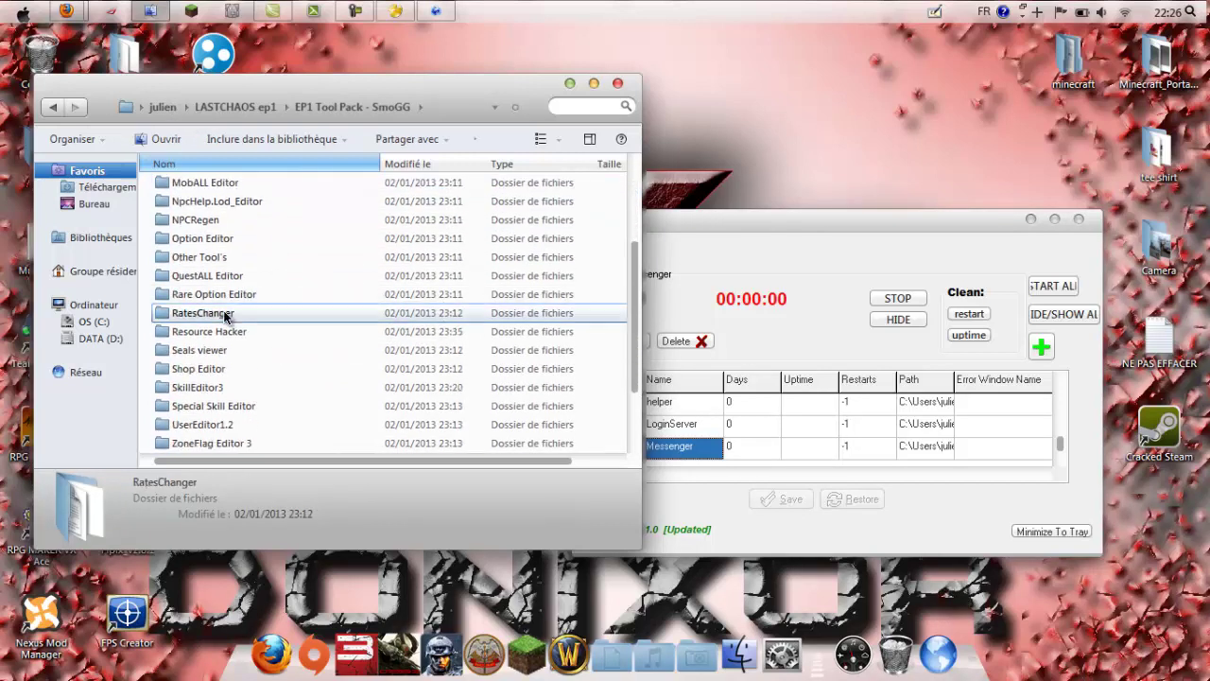
pyautogui.click(213, 209)
pyautogui.click(235, 241)
pyautogui.click(227, 208)
pyautogui.click(279, 251)
pyautogui.click(248, 107)
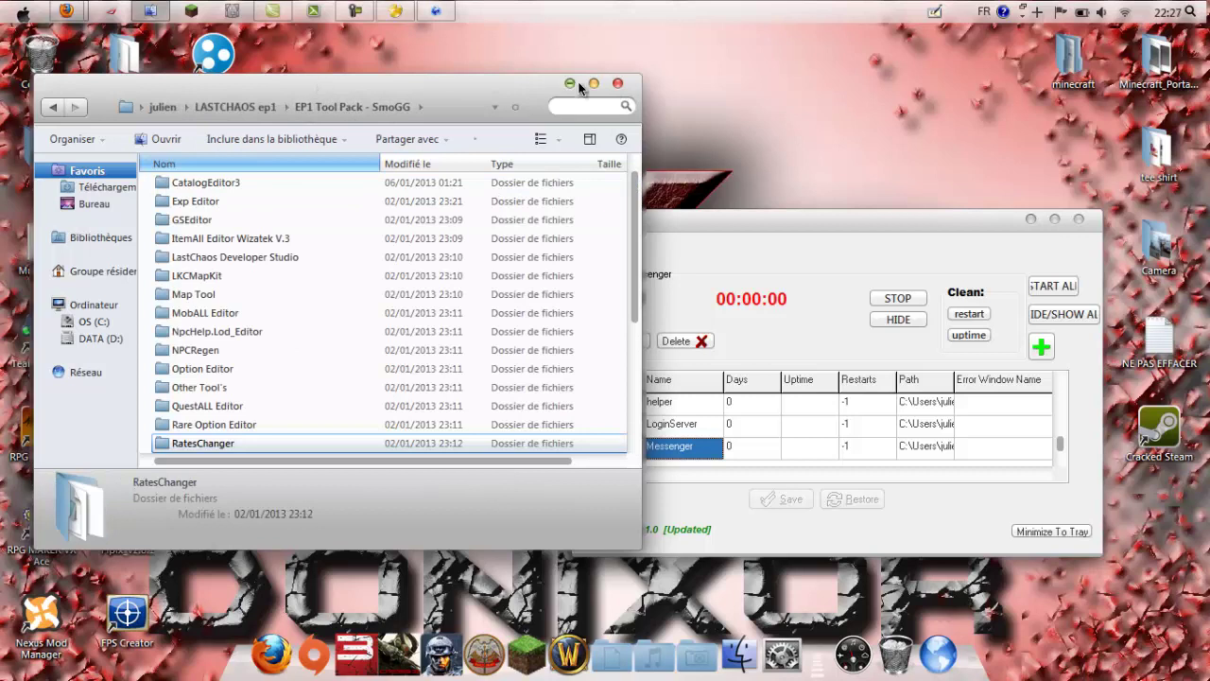
# Step: Revisit EP1 Tool Pack - SmoGG, return to LASTCHAOS ep1, and reposition Restarter
pyautogui.moveTo(797, 218); pyautogui.dragTo(611, 195)
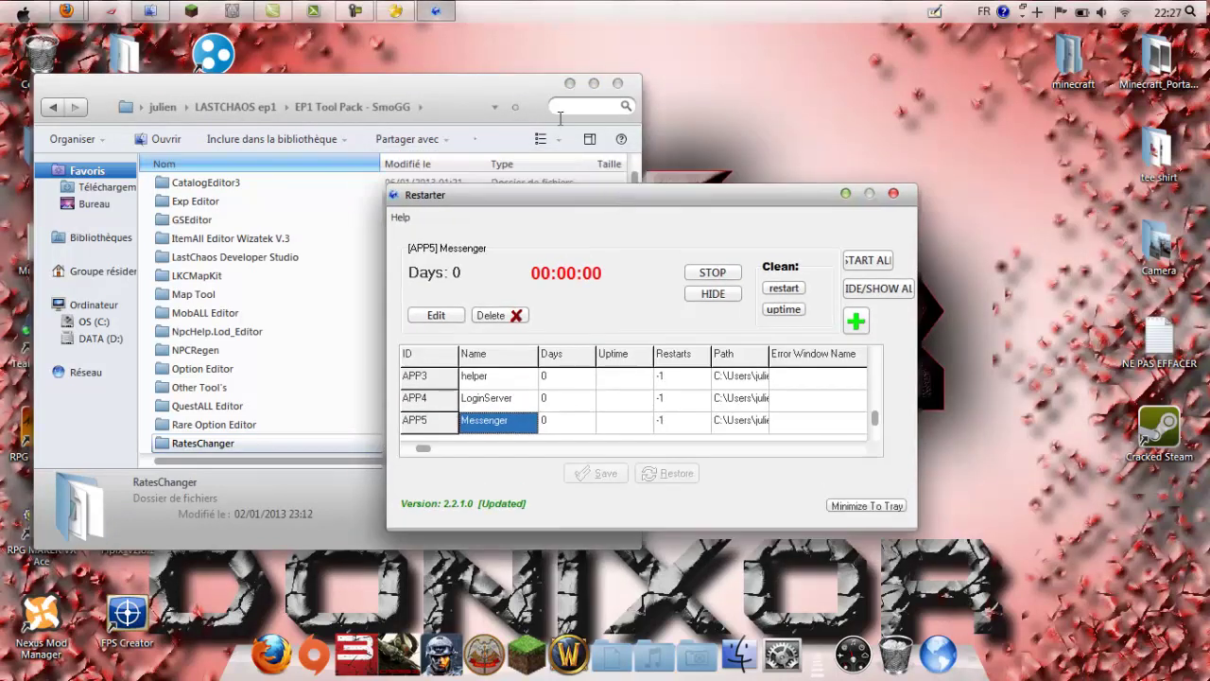
pyautogui.click(439, 69)
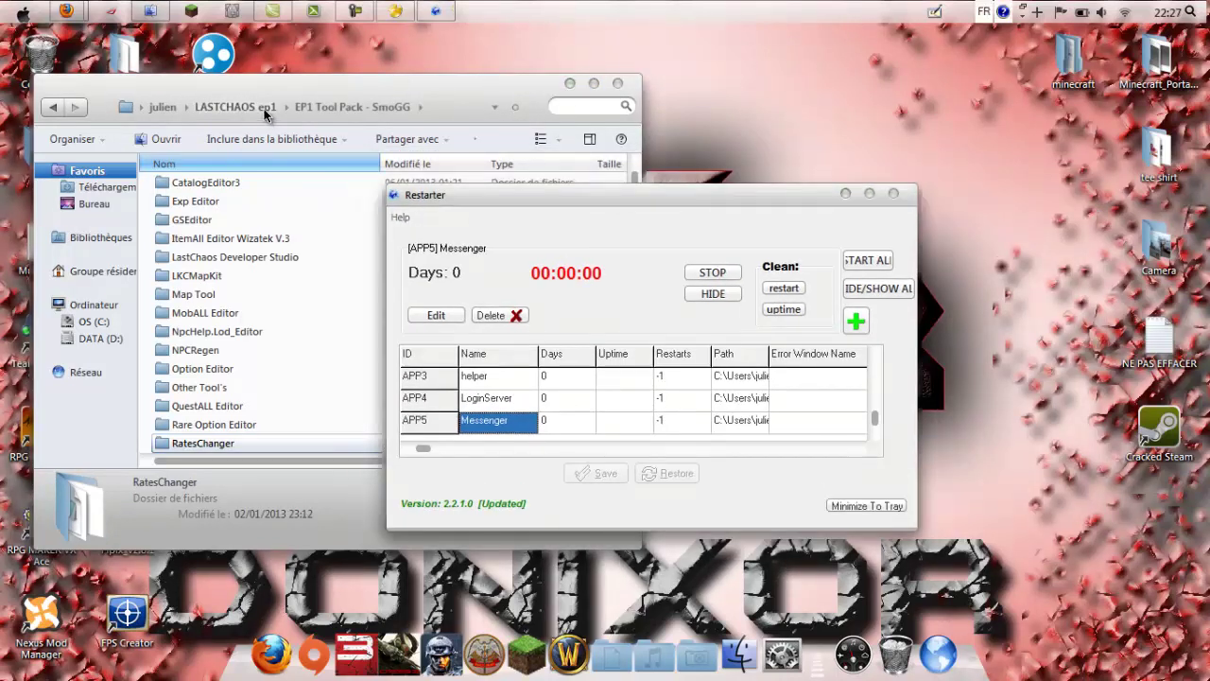
pyautogui.click(265, 111)
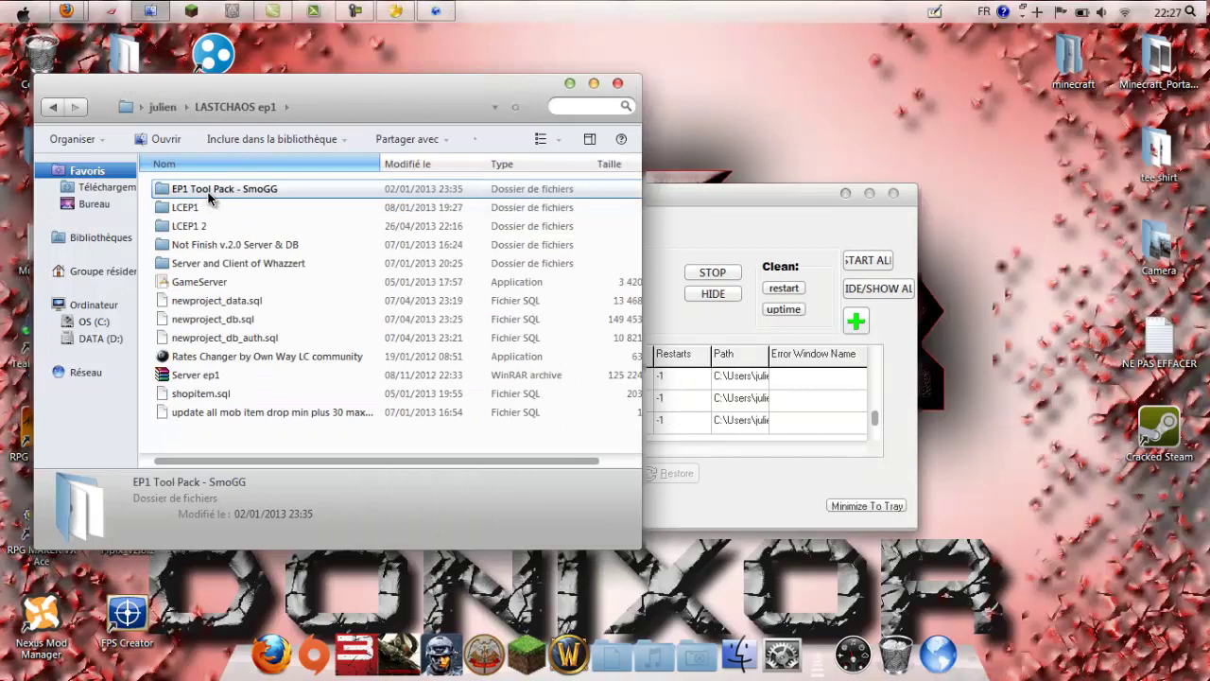
pyautogui.doubleClick(209, 189)
pyautogui.moveTo(209, 185); pyautogui.dragTo(275, 156)
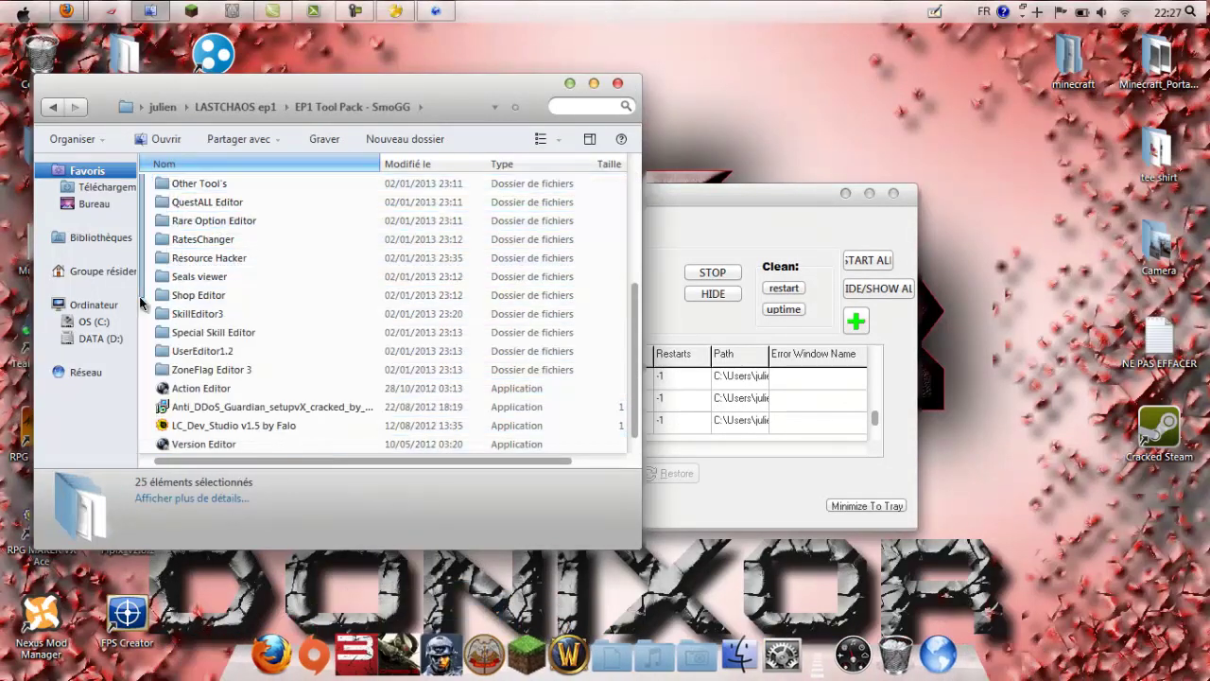
pyautogui.click(265, 110)
pyautogui.click(684, 200)
pyautogui.moveTo(714, 188); pyautogui.dragTo(706, 112)
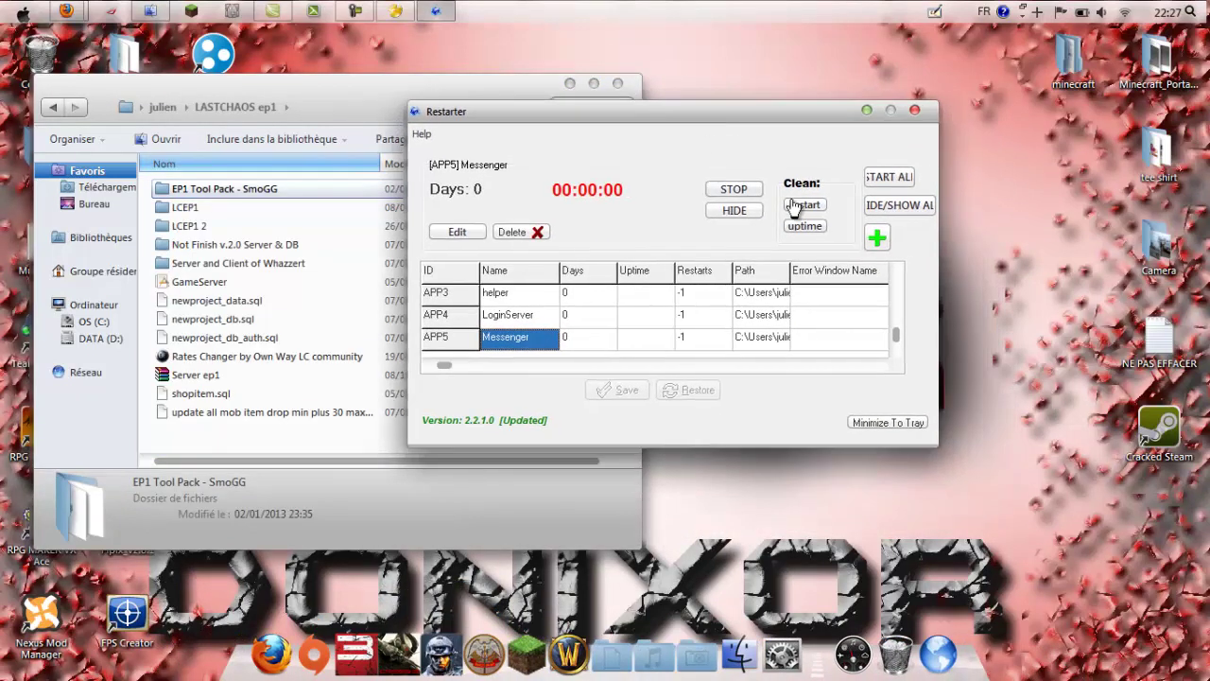
# Step: Start all registered servers, then arrange the Connector, Messenger and GameServer consoles
pyautogui.click(890, 179)
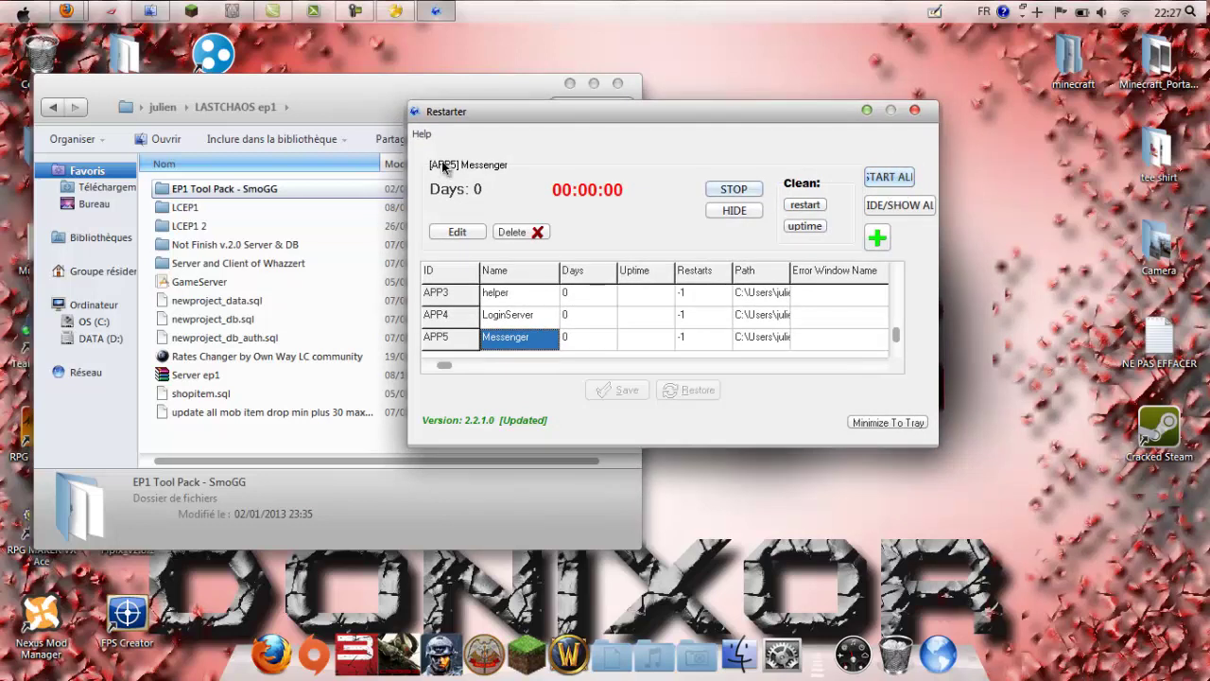
pyautogui.click(873, 178)
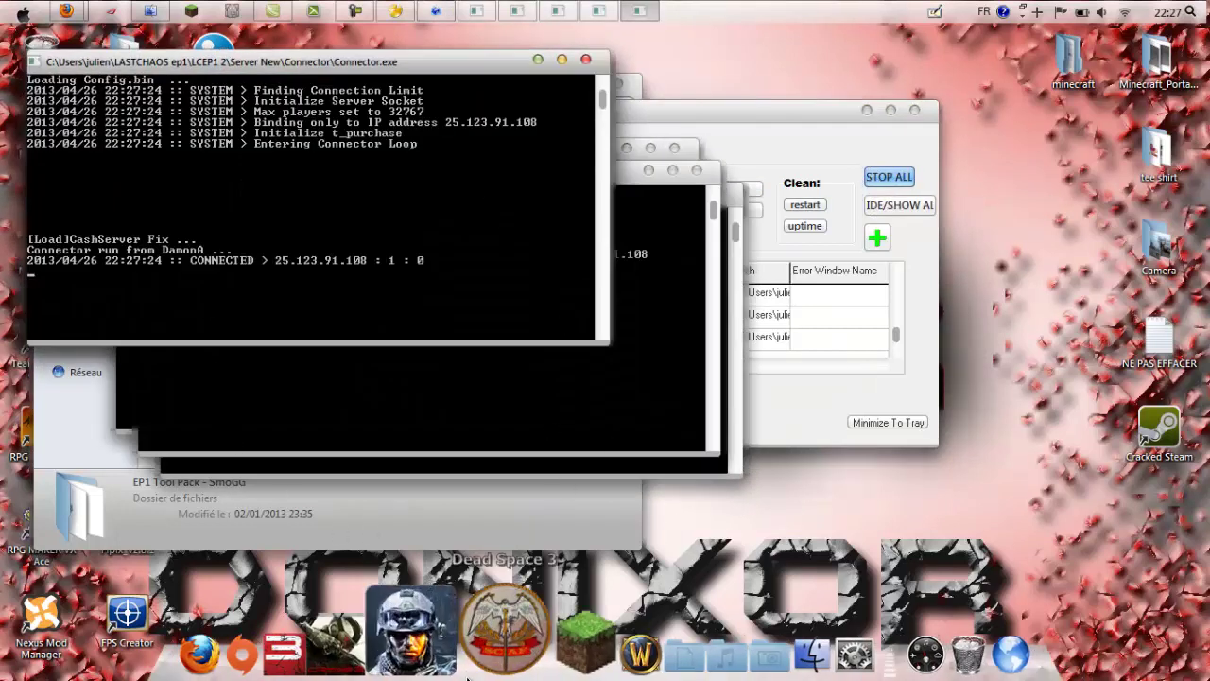
pyautogui.click(455, 512)
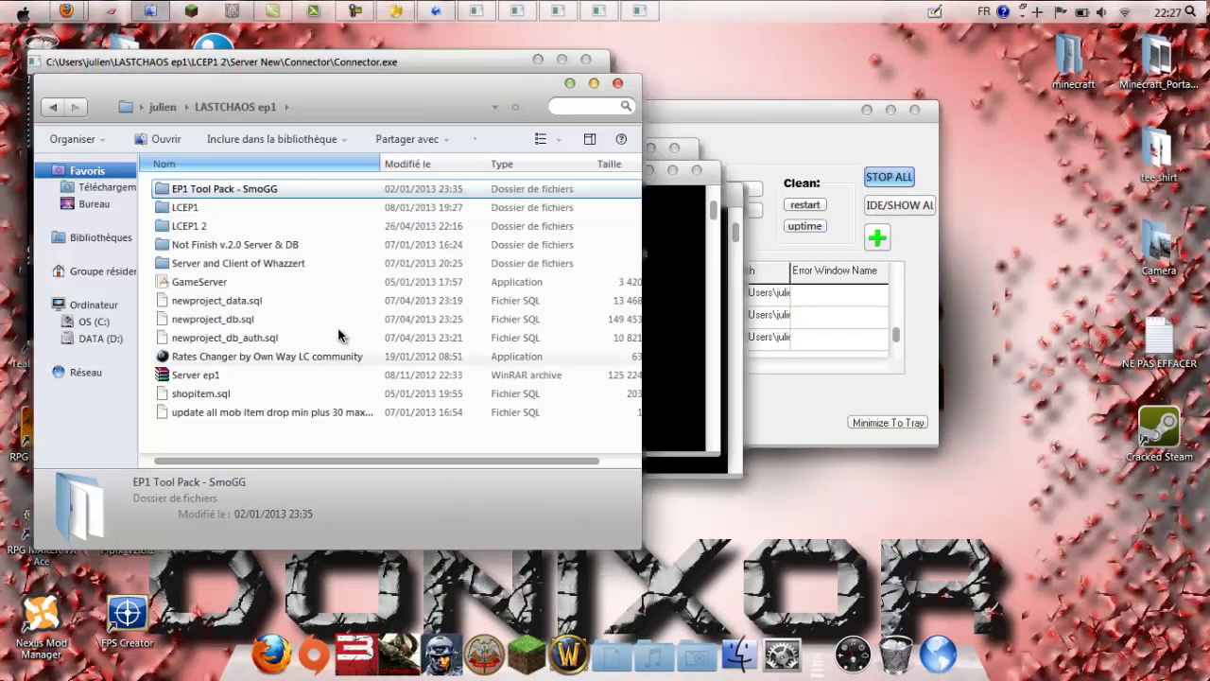
pyautogui.doubleClick(237, 226)
pyautogui.doubleClick(243, 207)
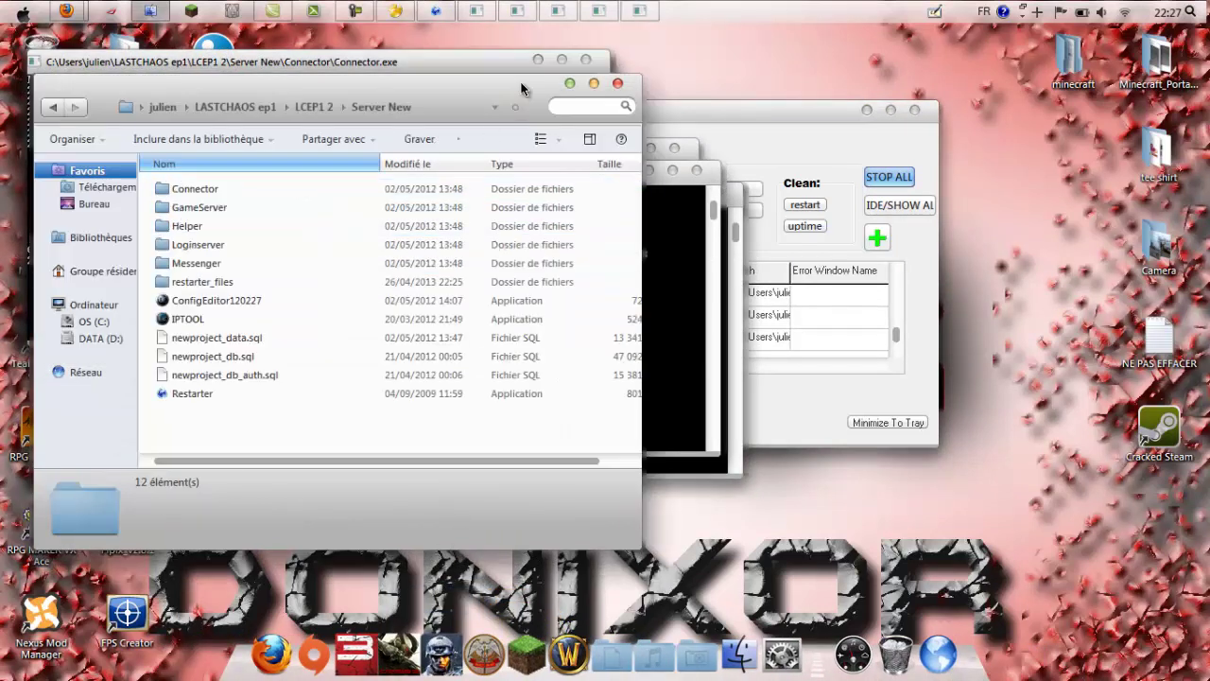
pyautogui.click(569, 84)
pyautogui.moveTo(473, 78); pyautogui.dragTo(402, 210)
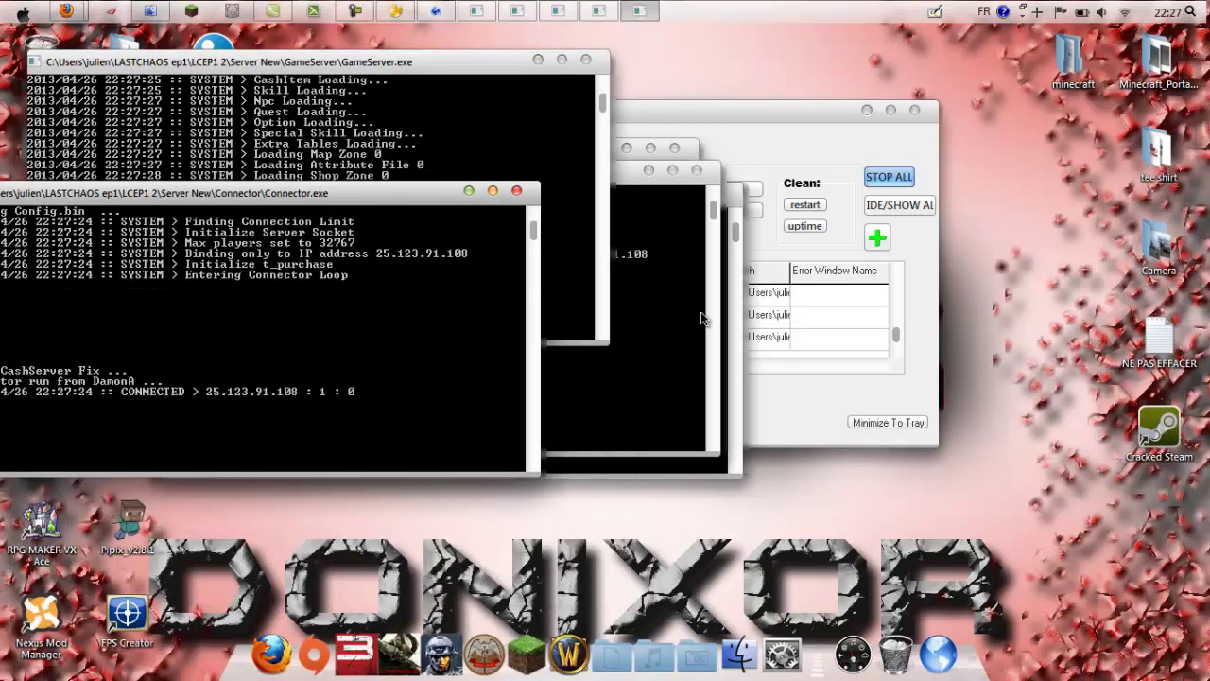
pyautogui.click(701, 316)
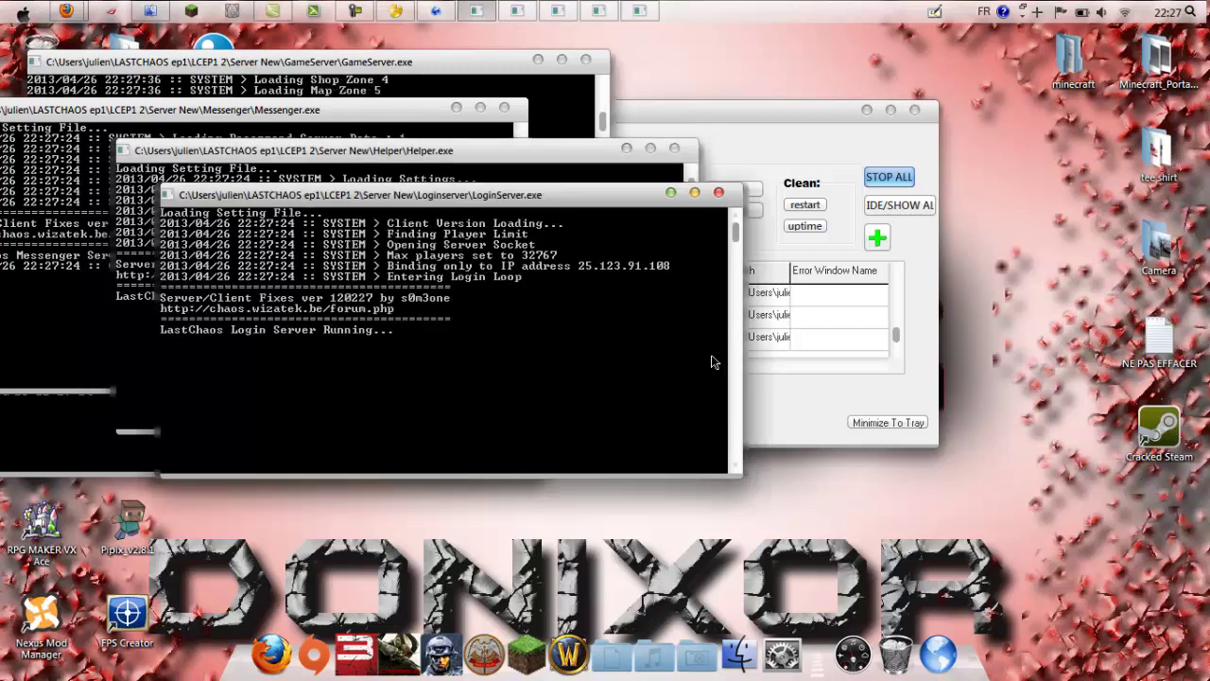
pyautogui.click(464, 85)
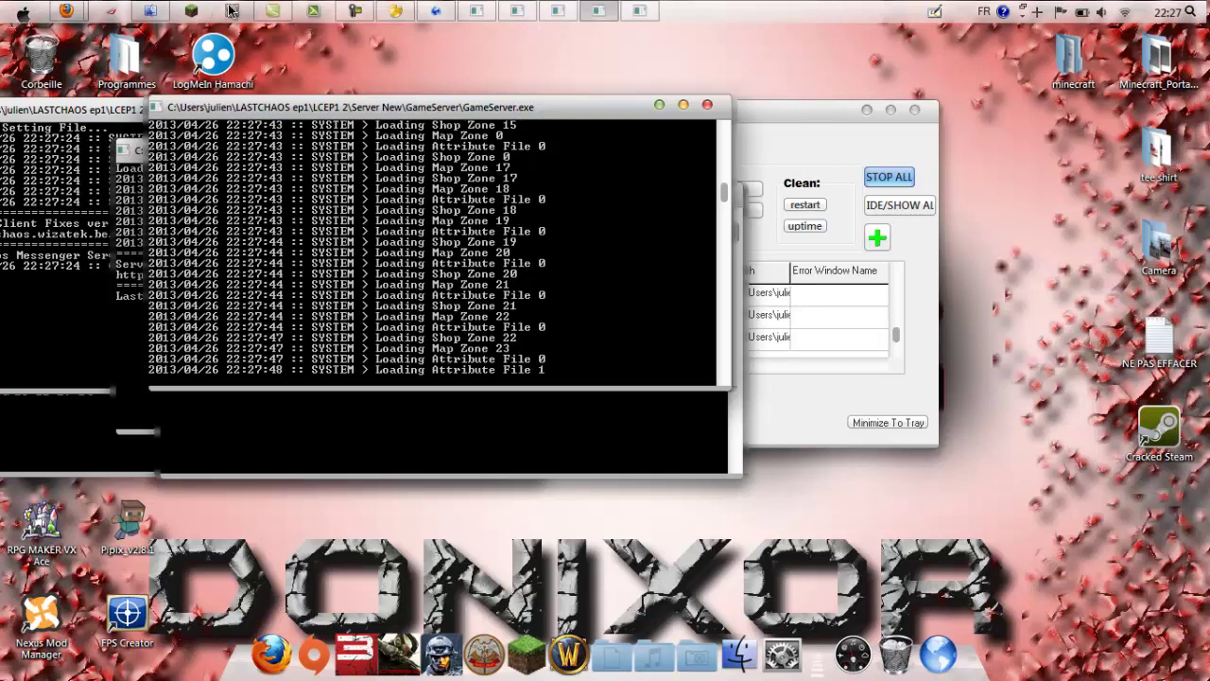
# Step: Open LCEP1 2\Nikola Client and launch the IPTool application from there
pyautogui.click(150, 10)
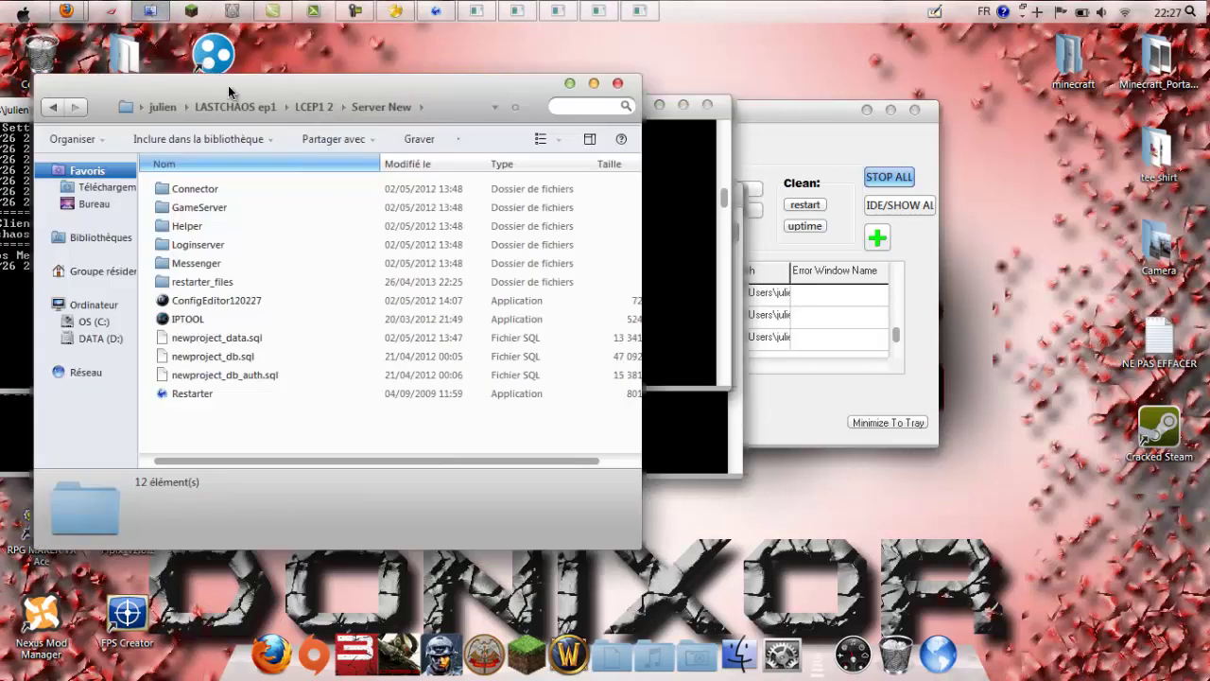
pyautogui.moveTo(228, 88); pyautogui.dragTo(254, 101)
pyautogui.click(340, 120)
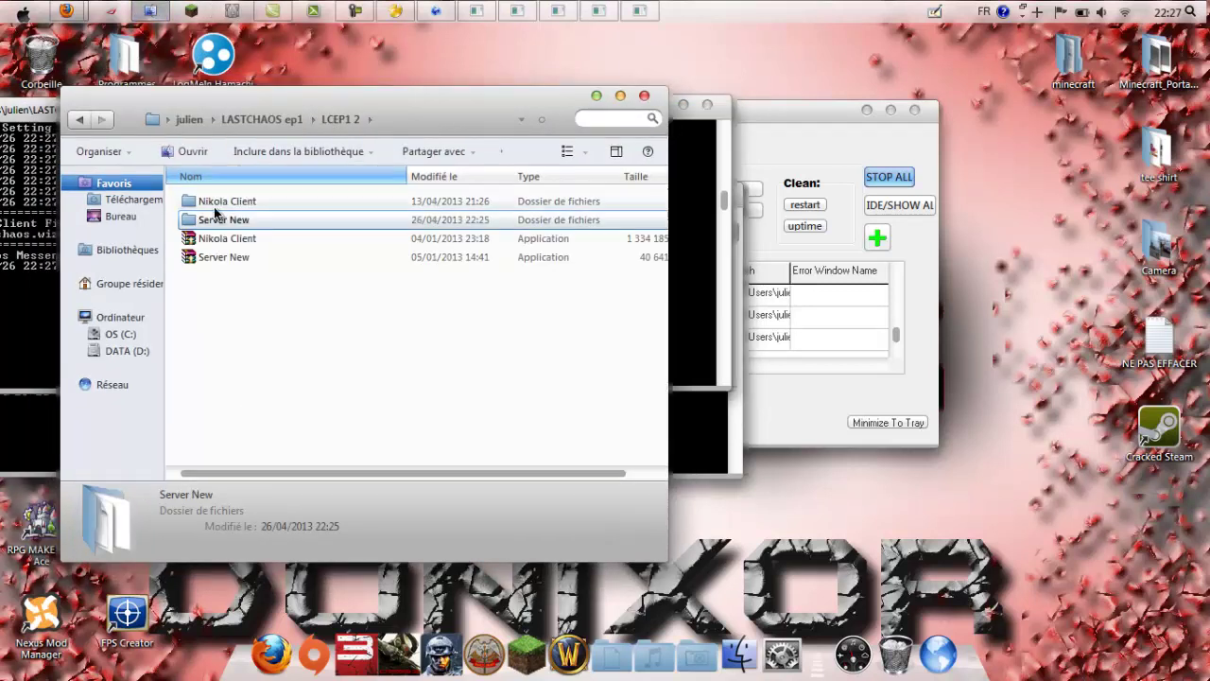
pyautogui.doubleClick(219, 201)
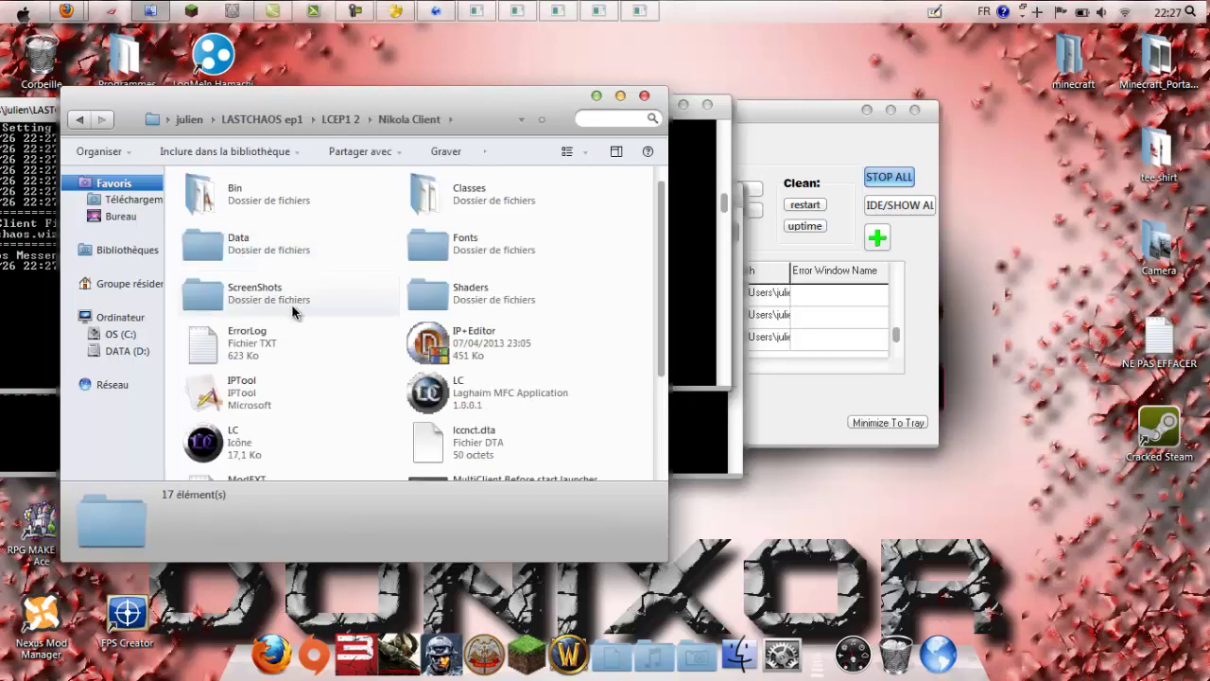
pyautogui.scroll(-3, 282, 304)
pyautogui.doubleClick(262, 299)
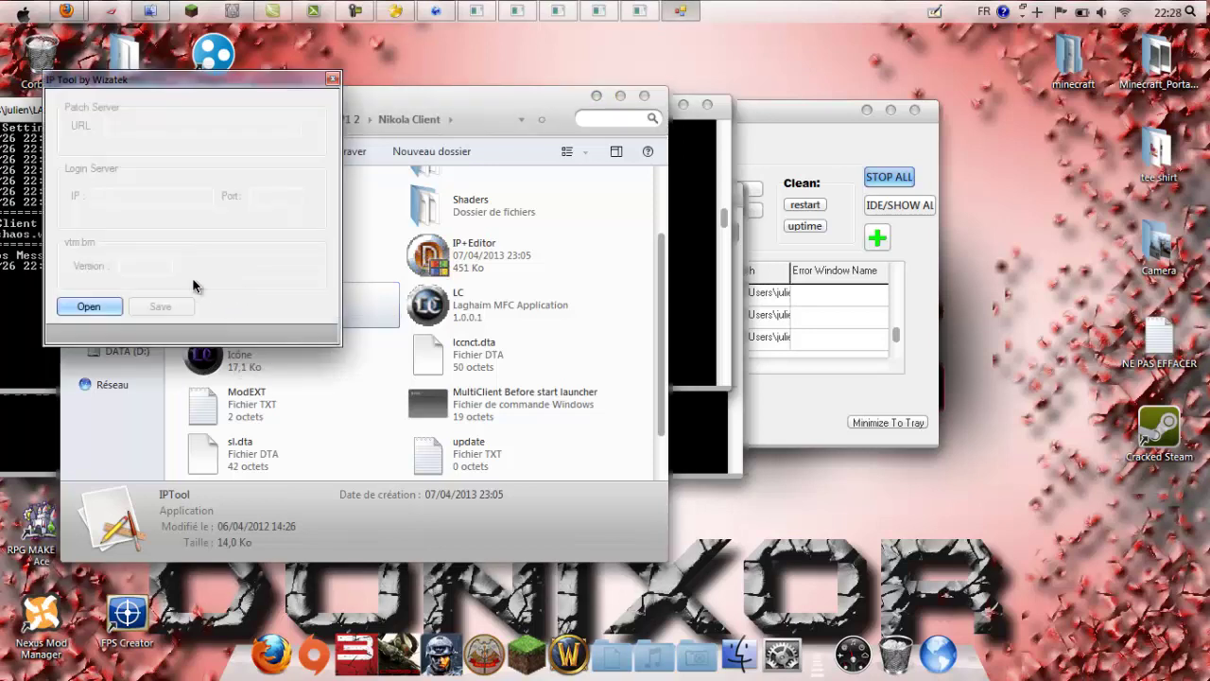
pyautogui.moveTo(151, 90); pyautogui.dragTo(322, 260)
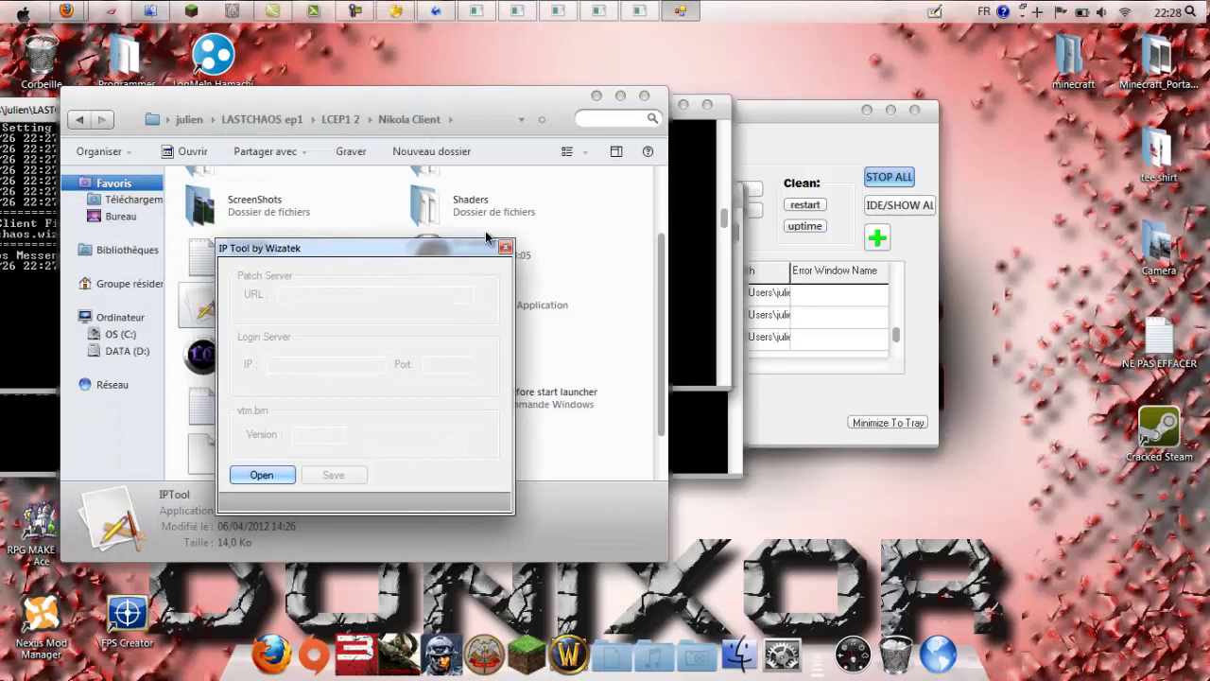
# Step: Load the LASTCHAOS ep1\LCEP1 2\Nikola Client folder into IP Tool
pyautogui.click(274, 475)
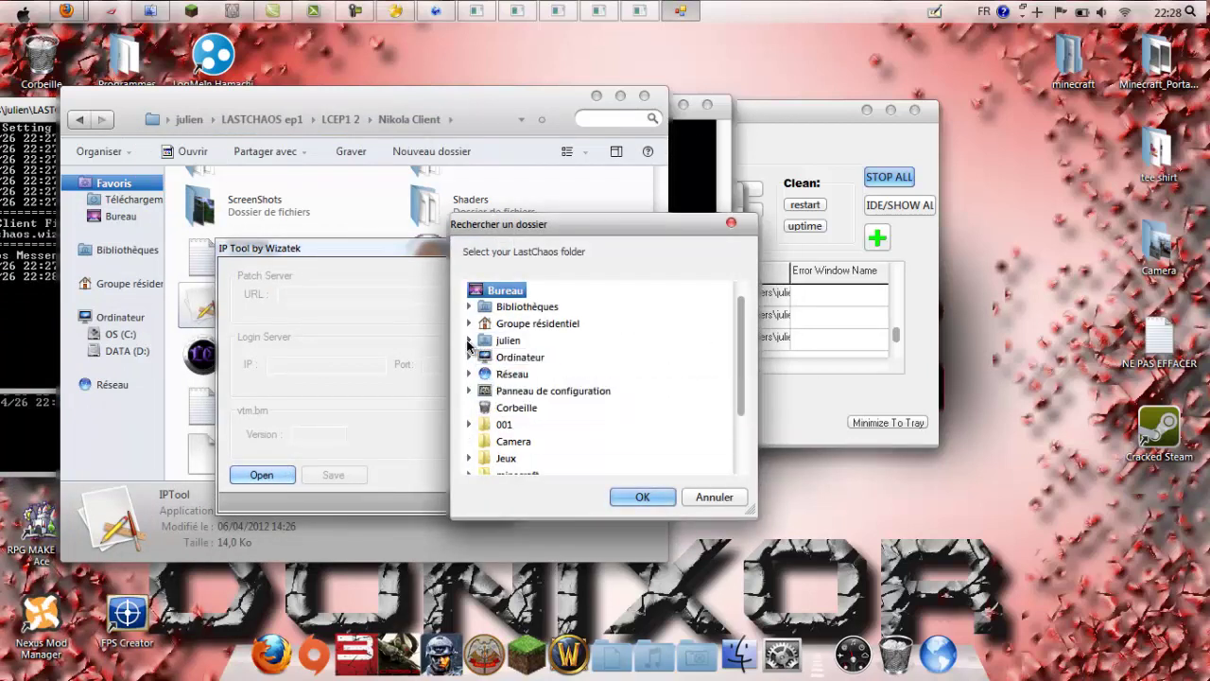
pyautogui.click(469, 339)
pyautogui.scroll(-1, 742, 346)
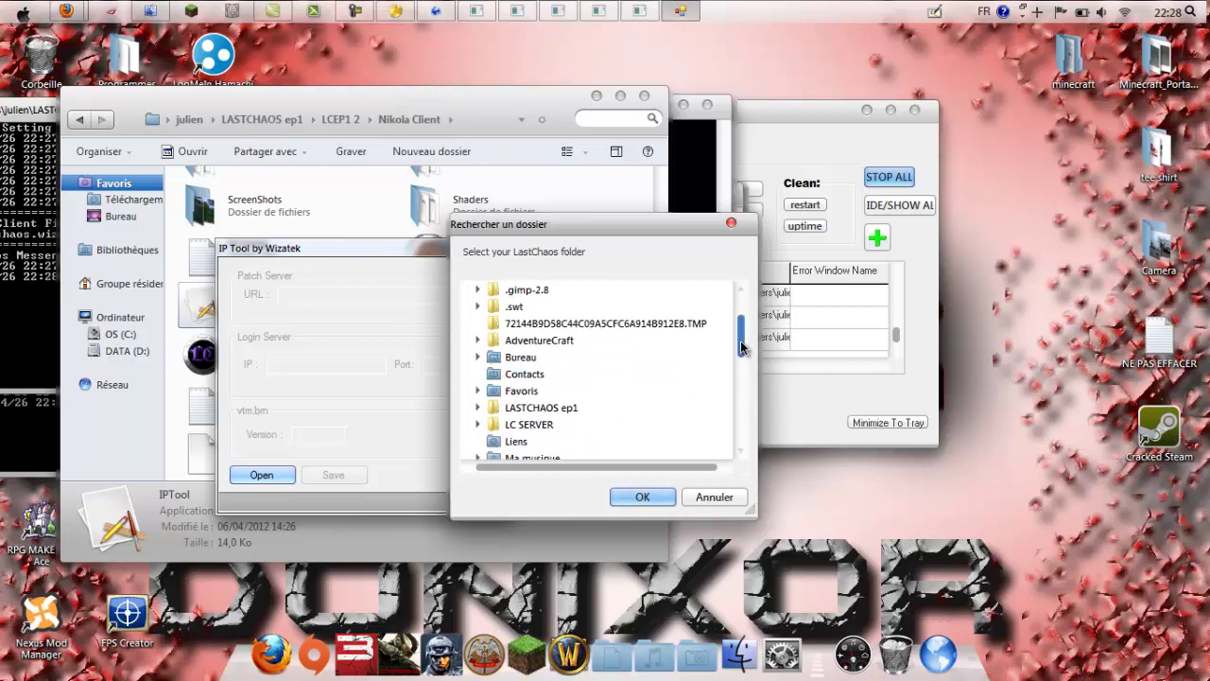
pyautogui.click(477, 407)
pyautogui.click(487, 408)
pyautogui.click(497, 424)
pyautogui.moveTo(743, 354)
pyautogui.mouseDown()
pyautogui.moveTo(742, 367)
pyautogui.moveTo(743, 352)
pyautogui.mouseUp()
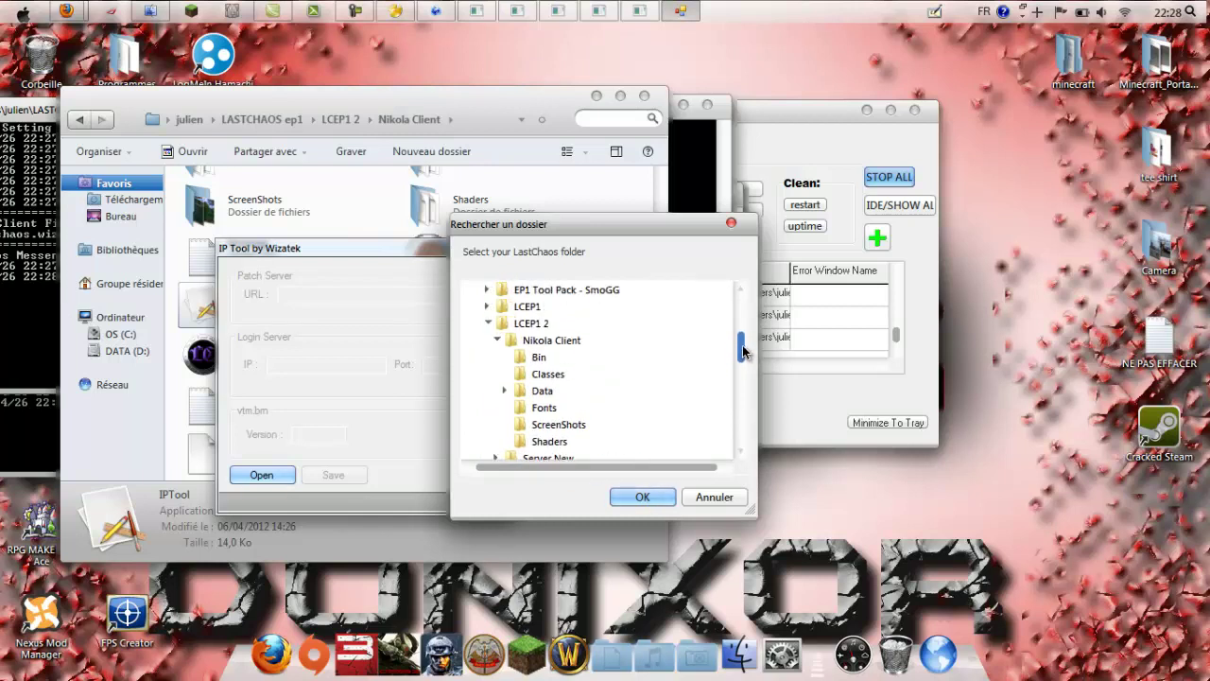
pyautogui.click(544, 340)
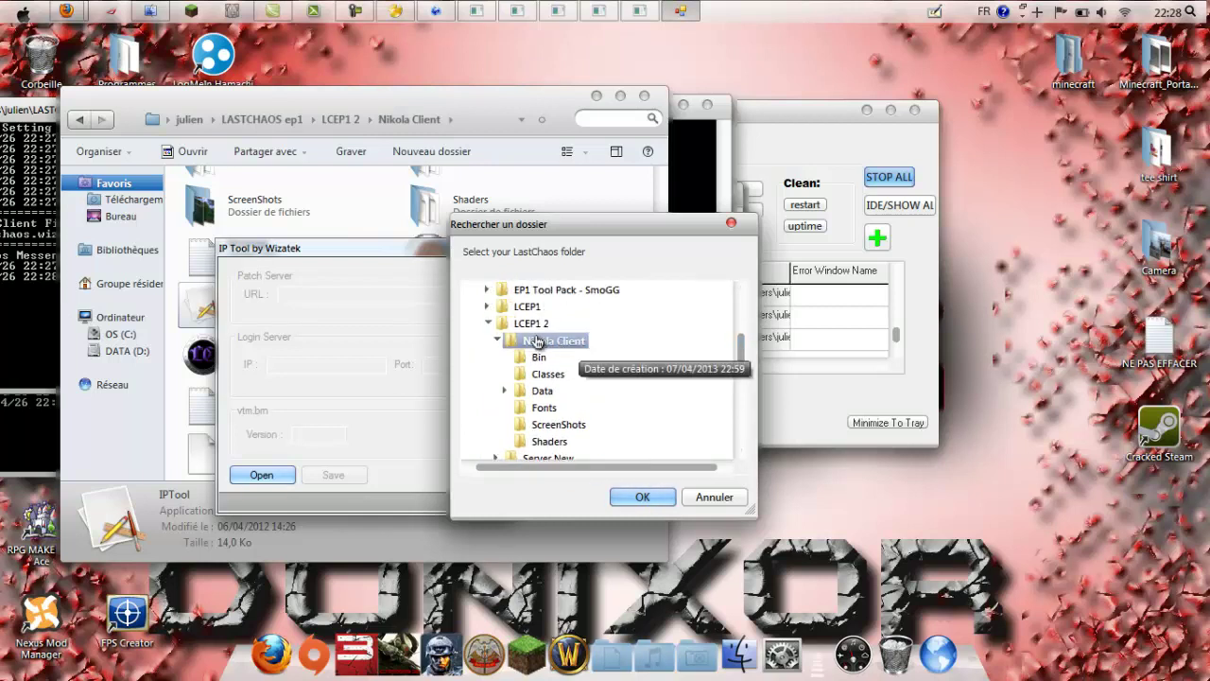
pyautogui.click(642, 499)
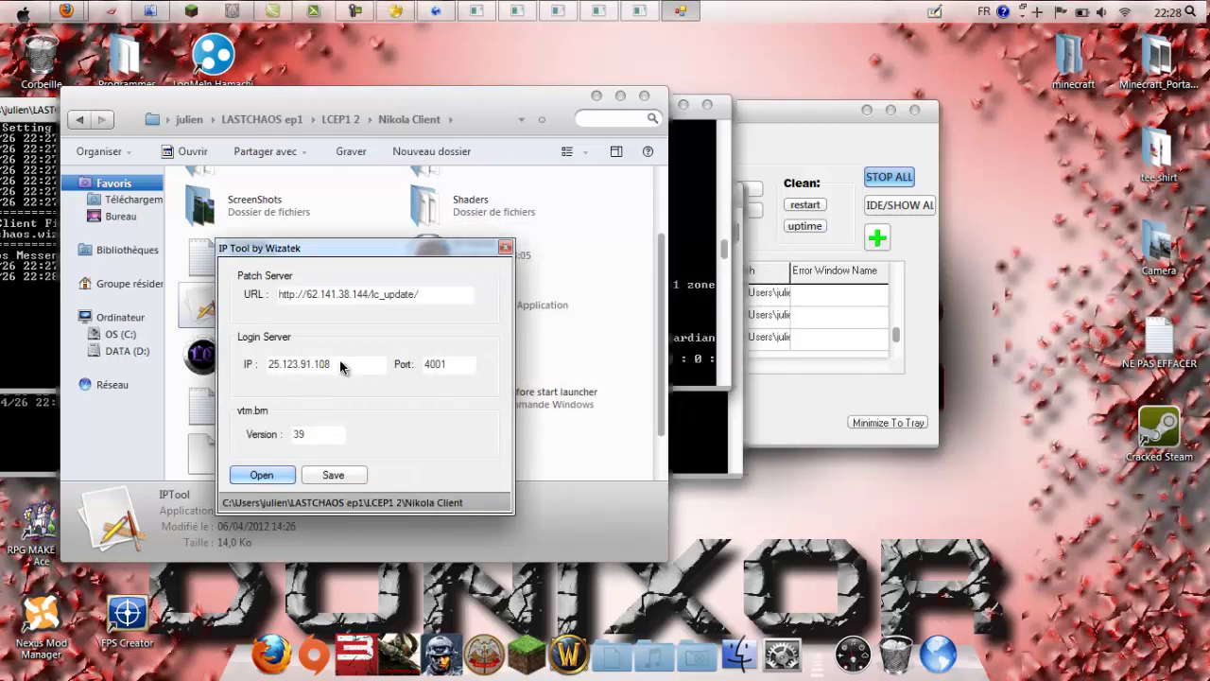
# Step: Replace the login IP 127.0.0.1 with 25.123.91.108
pyautogui.click(321, 436)
pyautogui.doubleClick(356, 364)
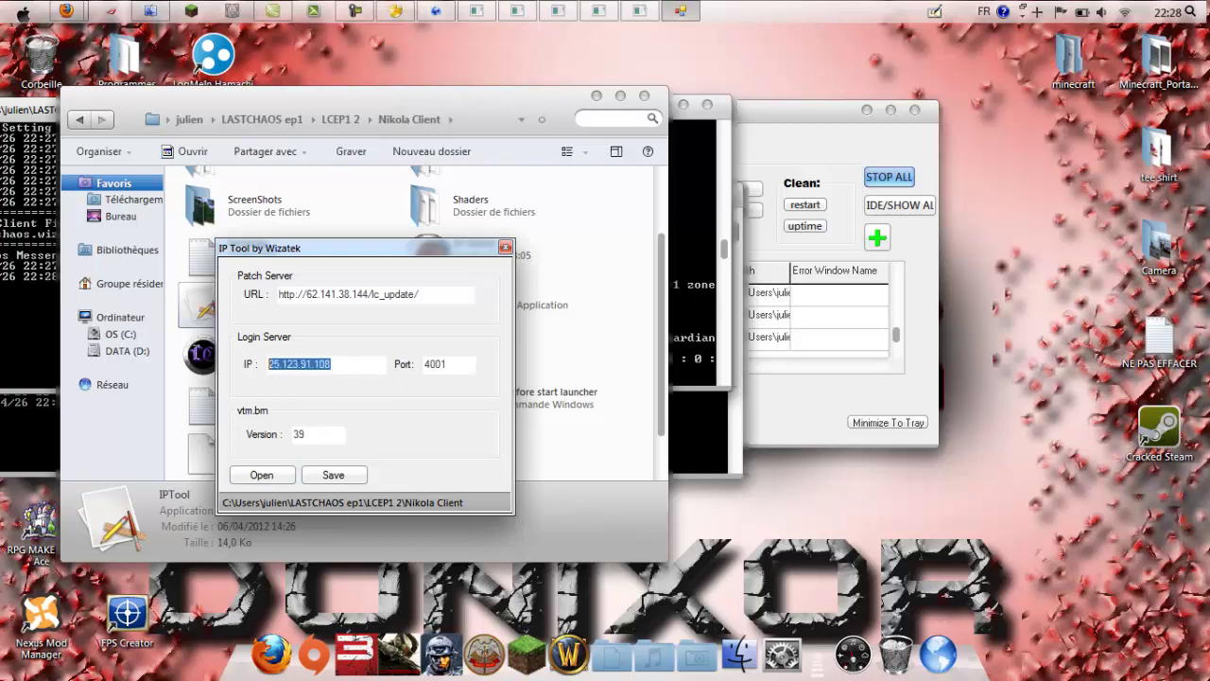
pyautogui.write('127.0.0.1')
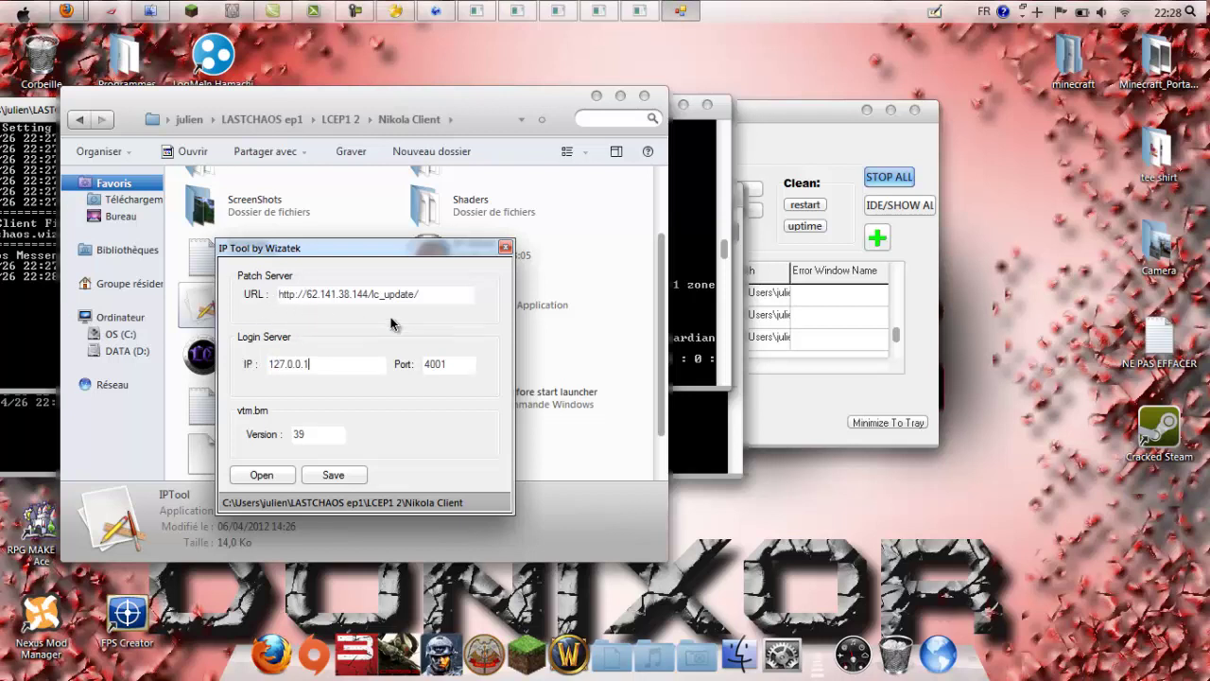
pyautogui.moveTo(420, 296); pyautogui.dragTo(262, 295)
pyautogui.click(426, 301)
pyautogui.moveTo(351, 363); pyautogui.dragTo(258, 359)
pyautogui.press('BackSpace')
pyautogui.write('v')
# Step: Save the client files, acknowledge 'Files Saved!', and close IP Tool
pyautogui.click(323, 477)
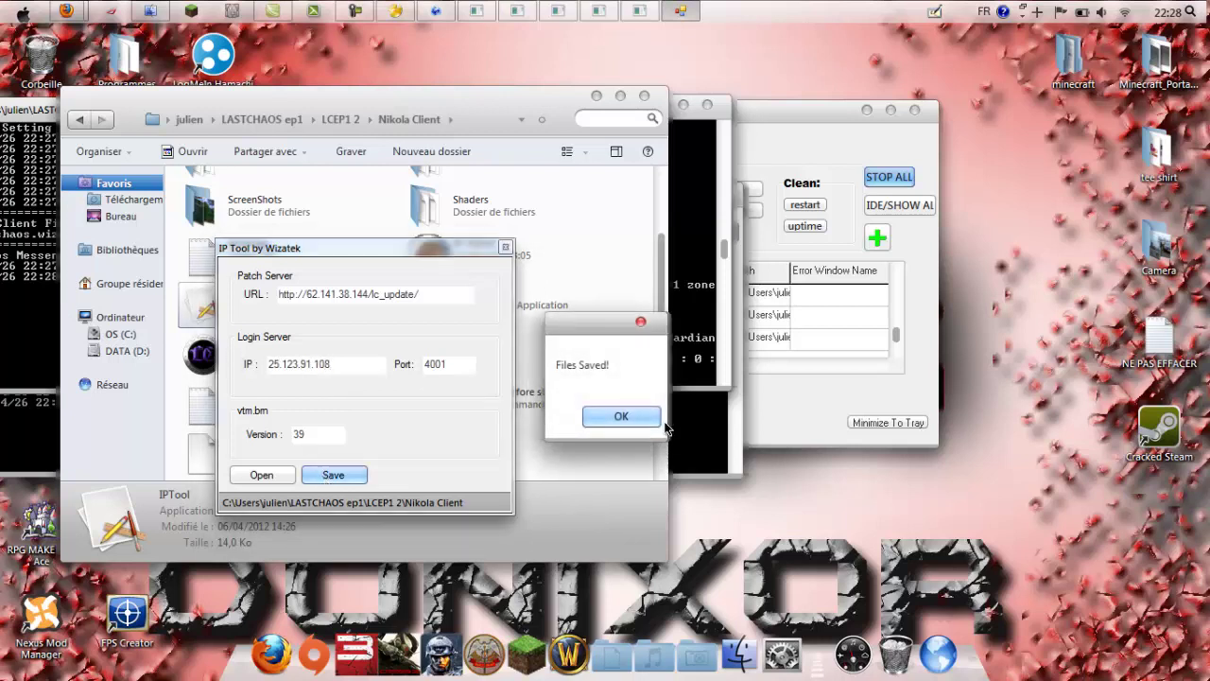
pyautogui.click(621, 416)
pyautogui.click(505, 248)
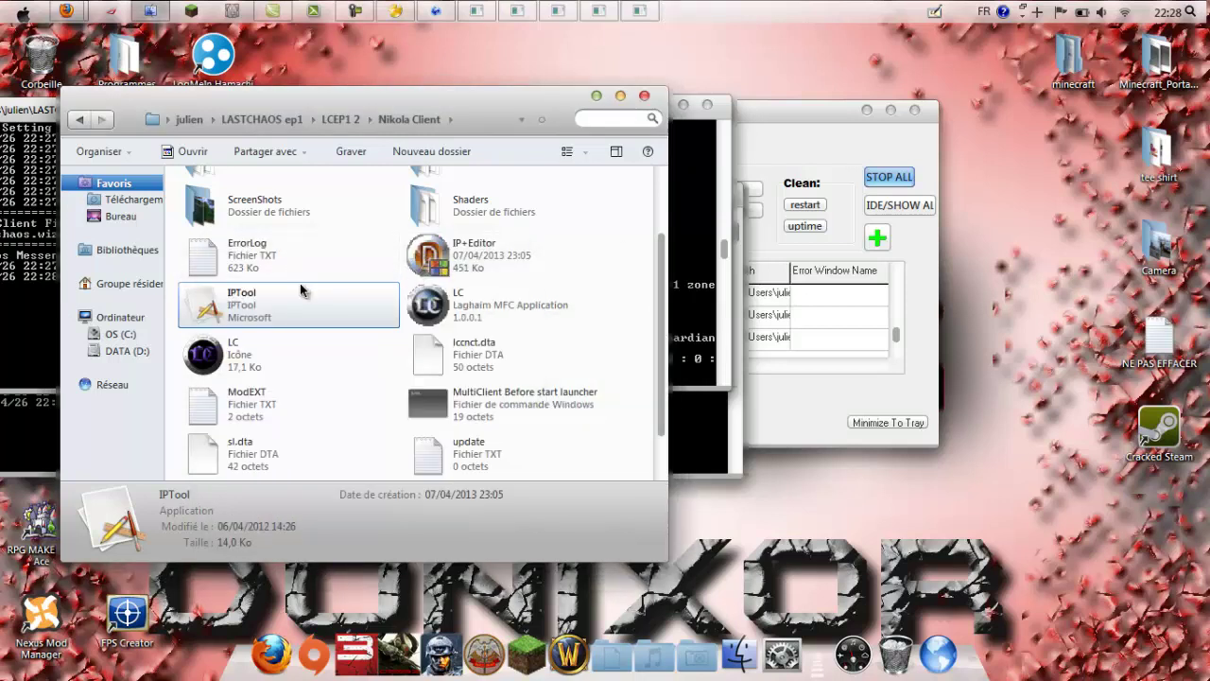
pyautogui.click(448, 272)
# Step: Open sl.dta in the DTA IP Editor, confirm 25.123.91.108 port 4001, then close it
pyautogui.doubleClick(448, 272)
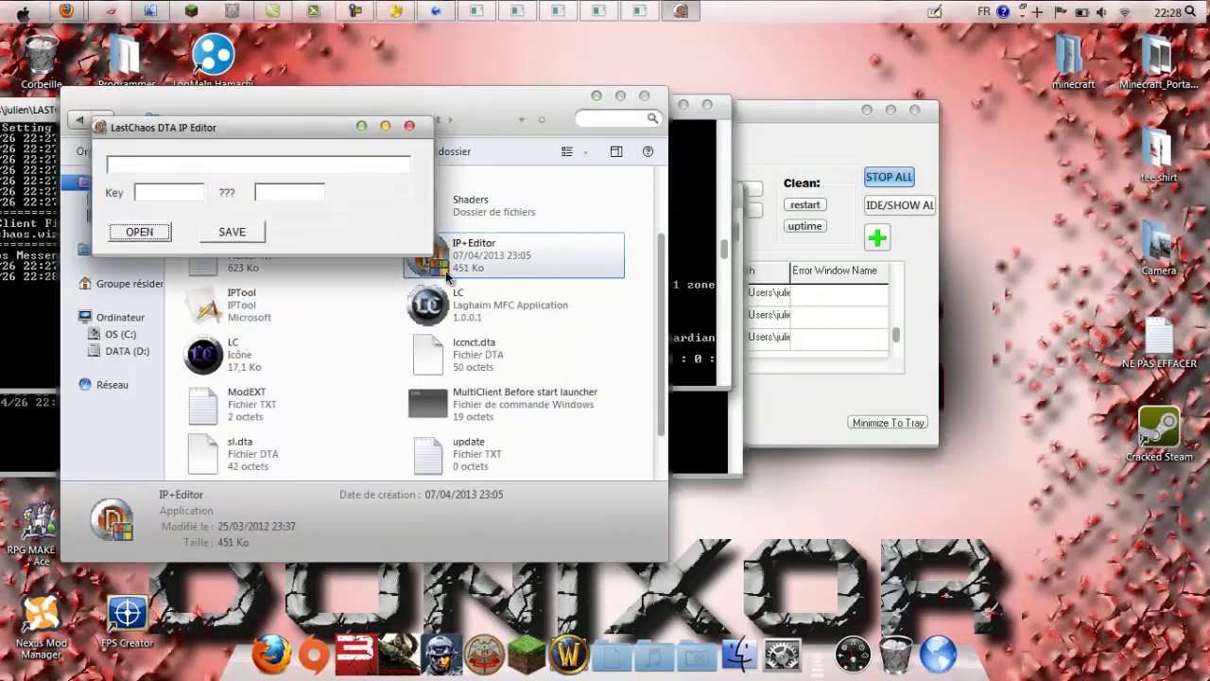
pyautogui.click(139, 232)
pyautogui.click(492, 280)
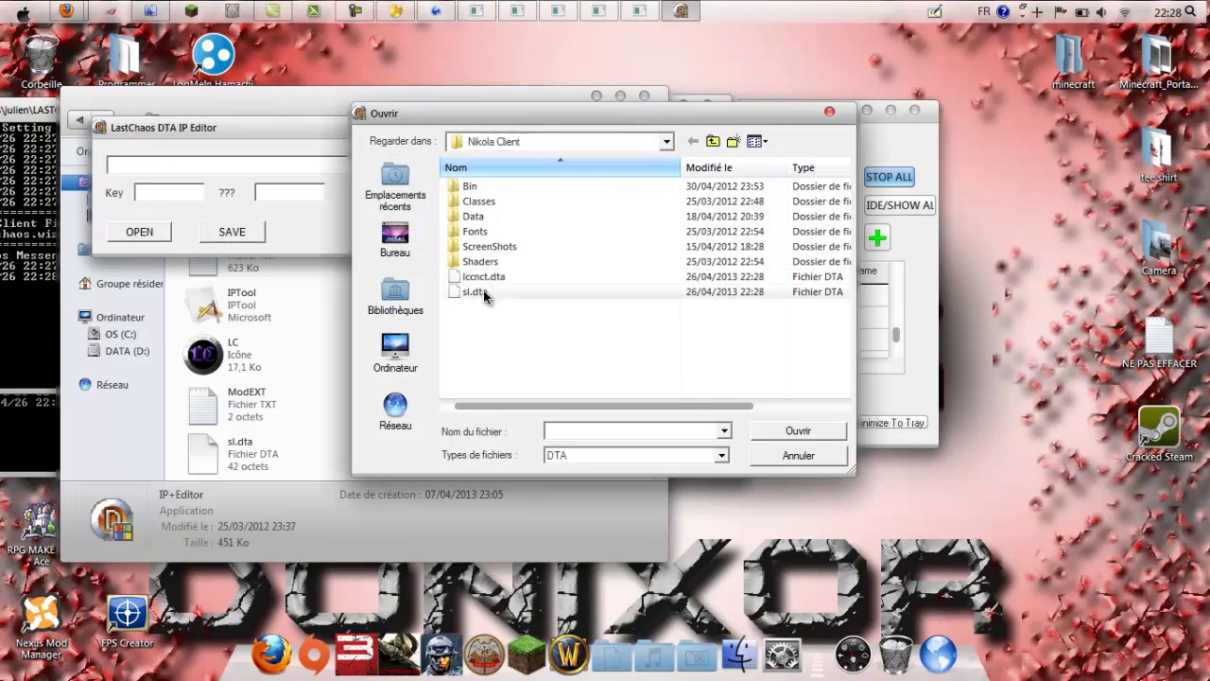
pyautogui.doubleClick(491, 281)
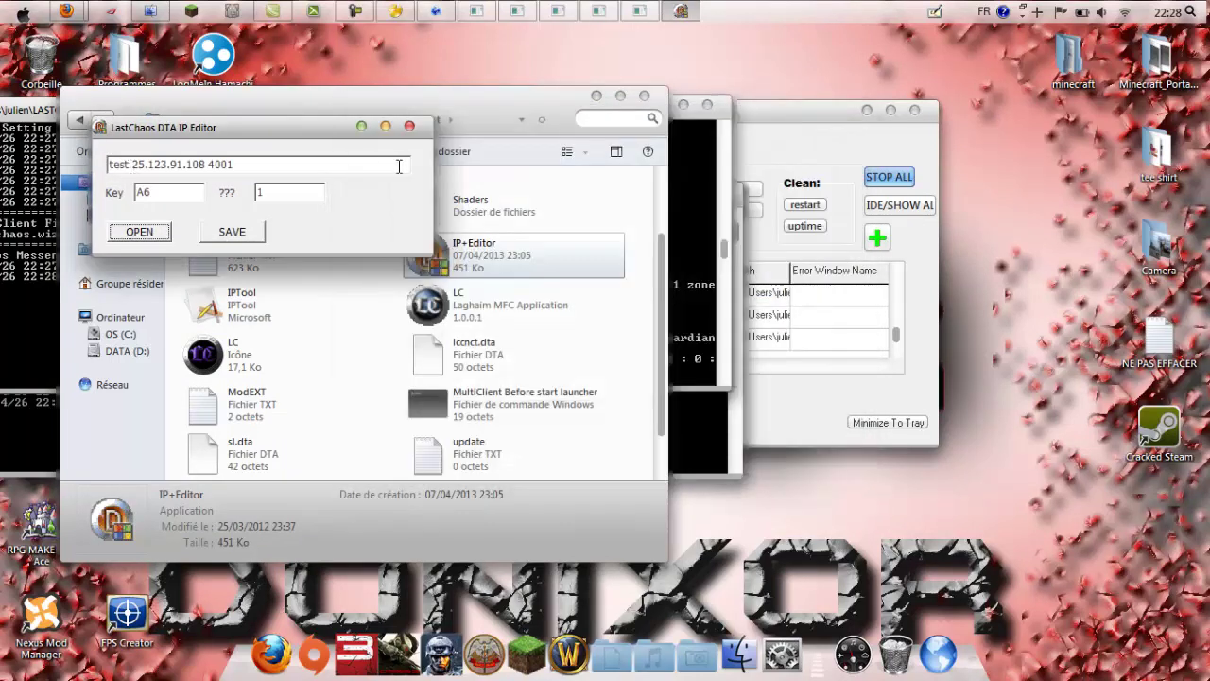
pyautogui.click(413, 129)
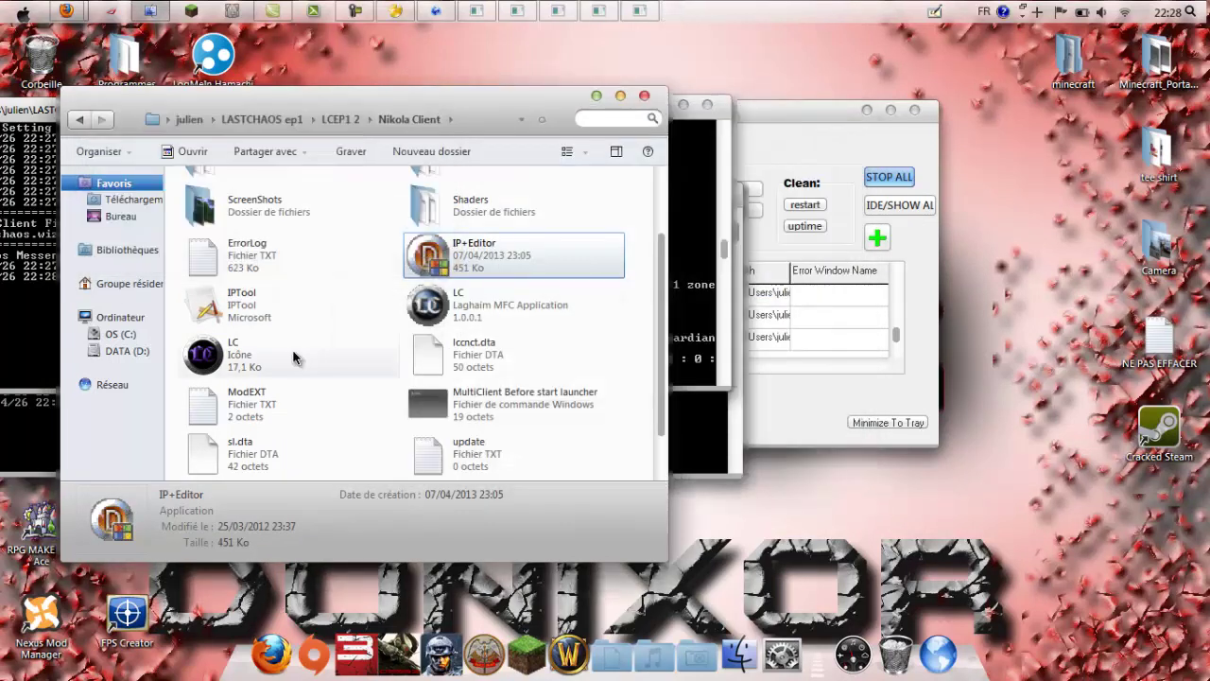
pyautogui.scroll(-1, 511, 217)
pyautogui.moveTo(523, 99); pyautogui.dragTo(457, 526)
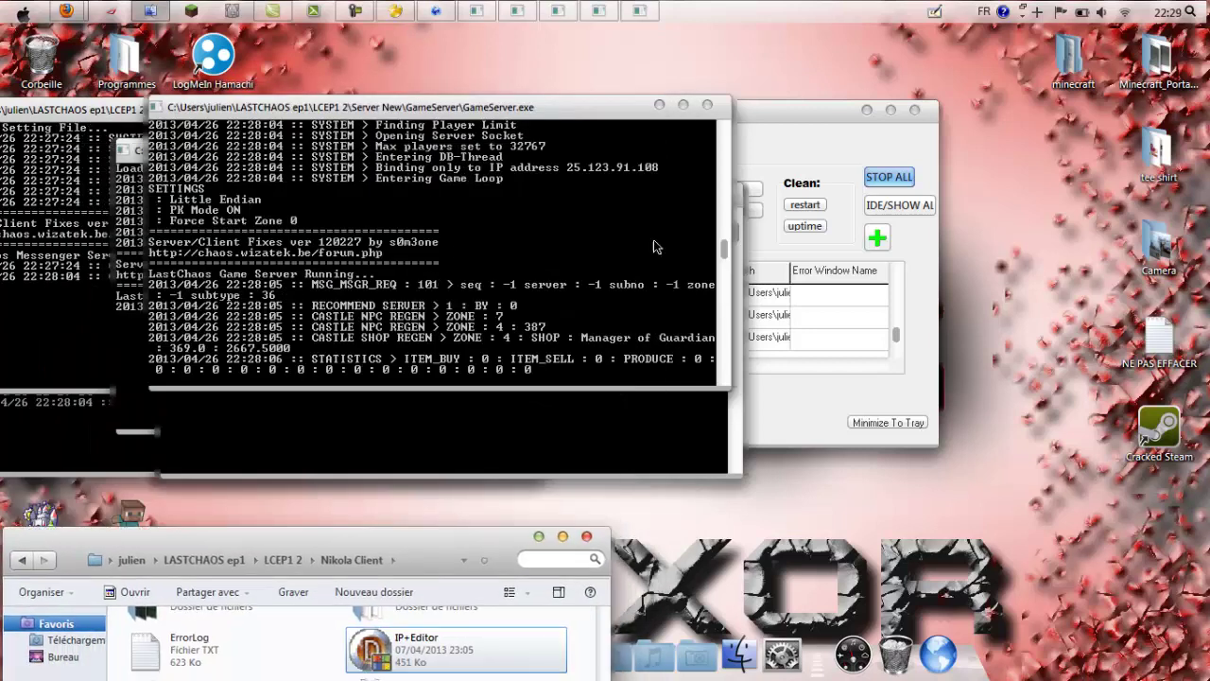
# Step: Hide all server consoles with HIDE/SHOW ALL, minimize Restarter, and centre Explorer
pyautogui.click(909, 206)
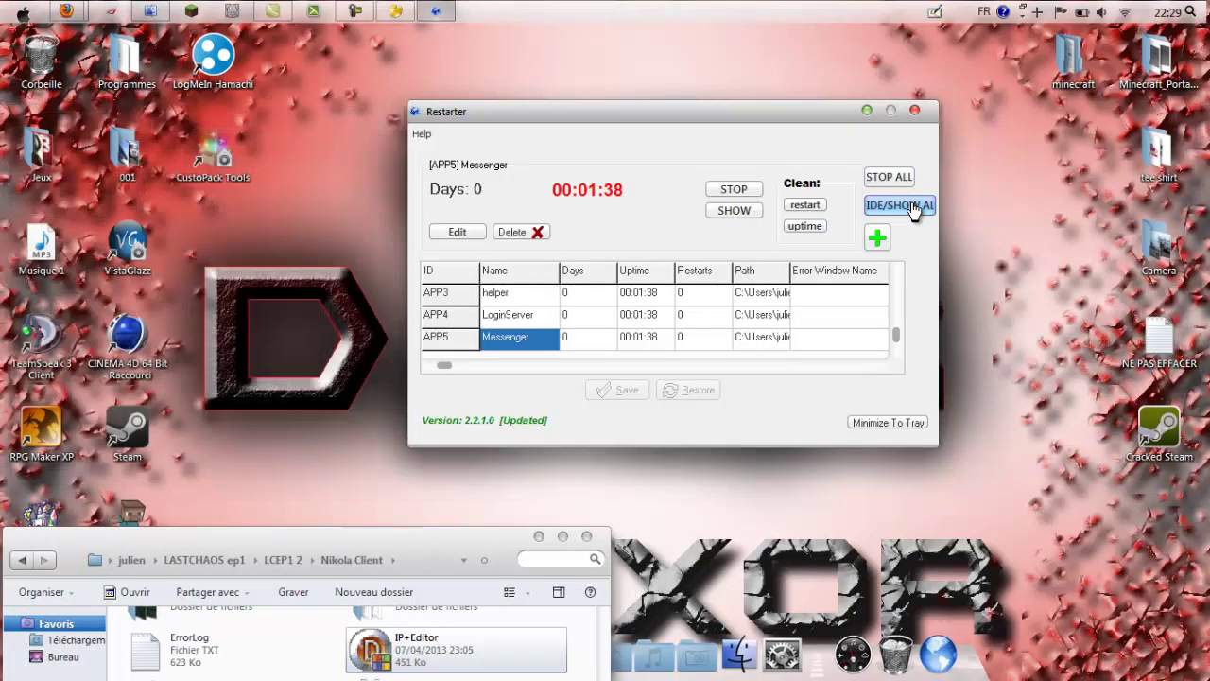
pyautogui.moveTo(430, 540); pyautogui.dragTo(435, 115)
pyautogui.moveTo(733, 116); pyautogui.dragTo(740, 124)
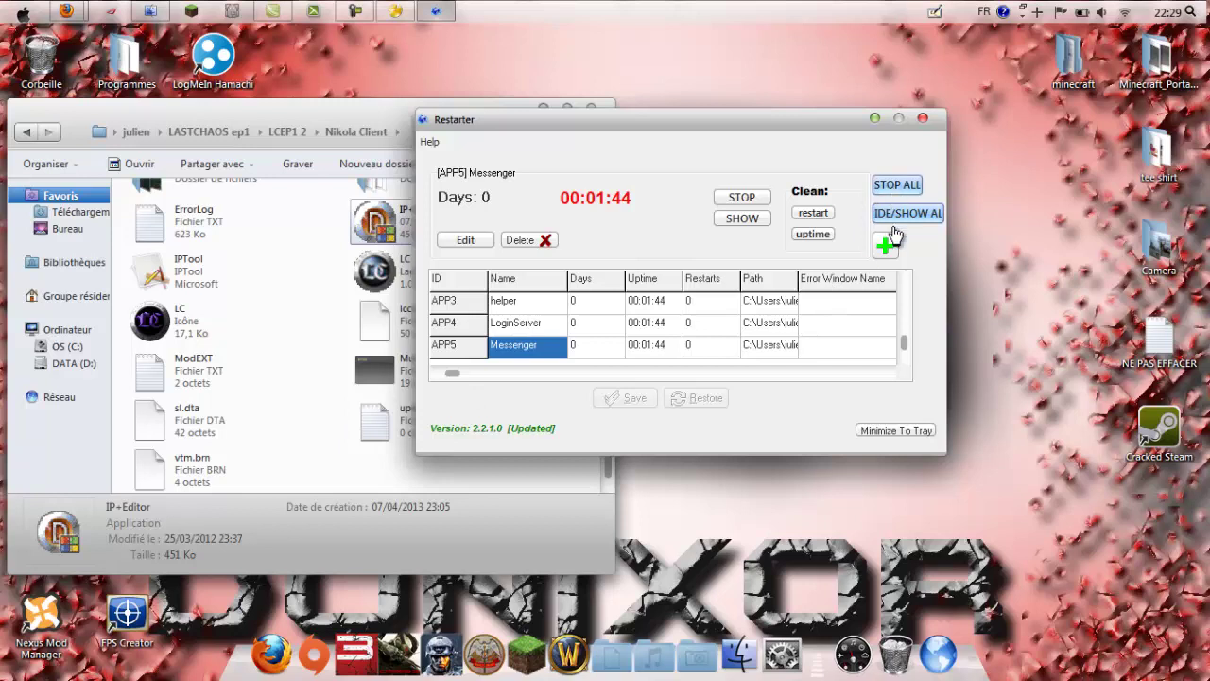
pyautogui.moveTo(831, 139); pyautogui.dragTo(904, 138)
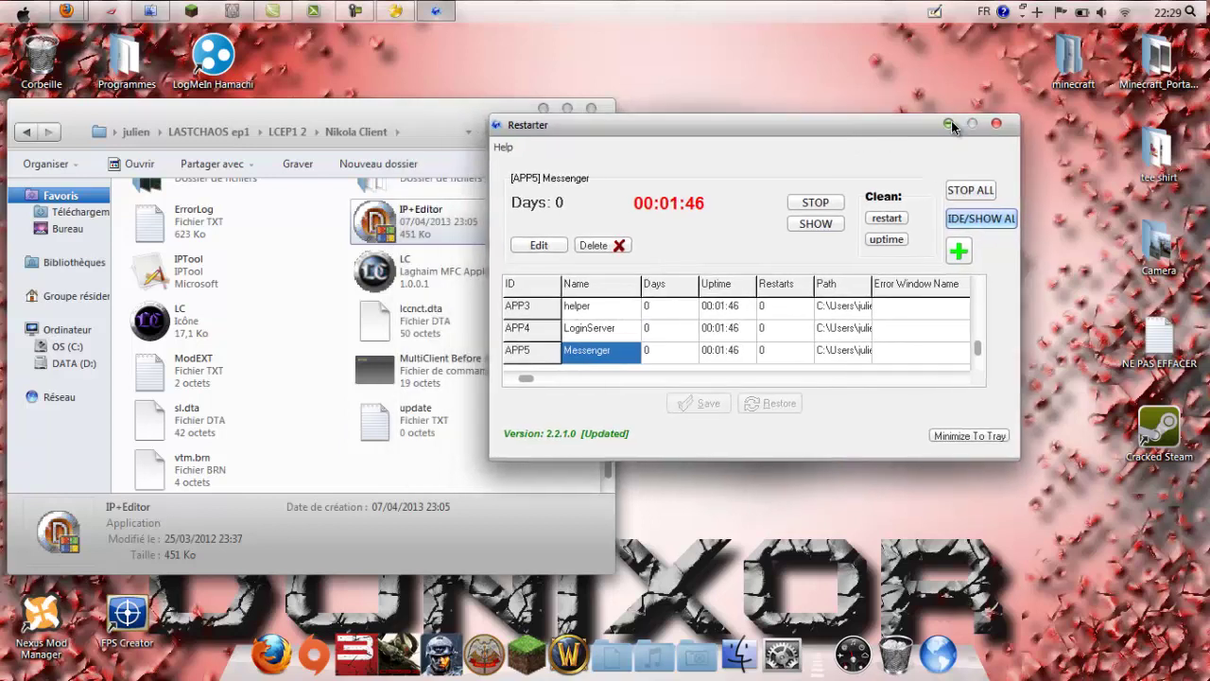
pyautogui.click(948, 120)
pyautogui.moveTo(490, 113); pyautogui.dragTo(745, 131)
pyautogui.click(440, 12)
pyautogui.click(441, 13)
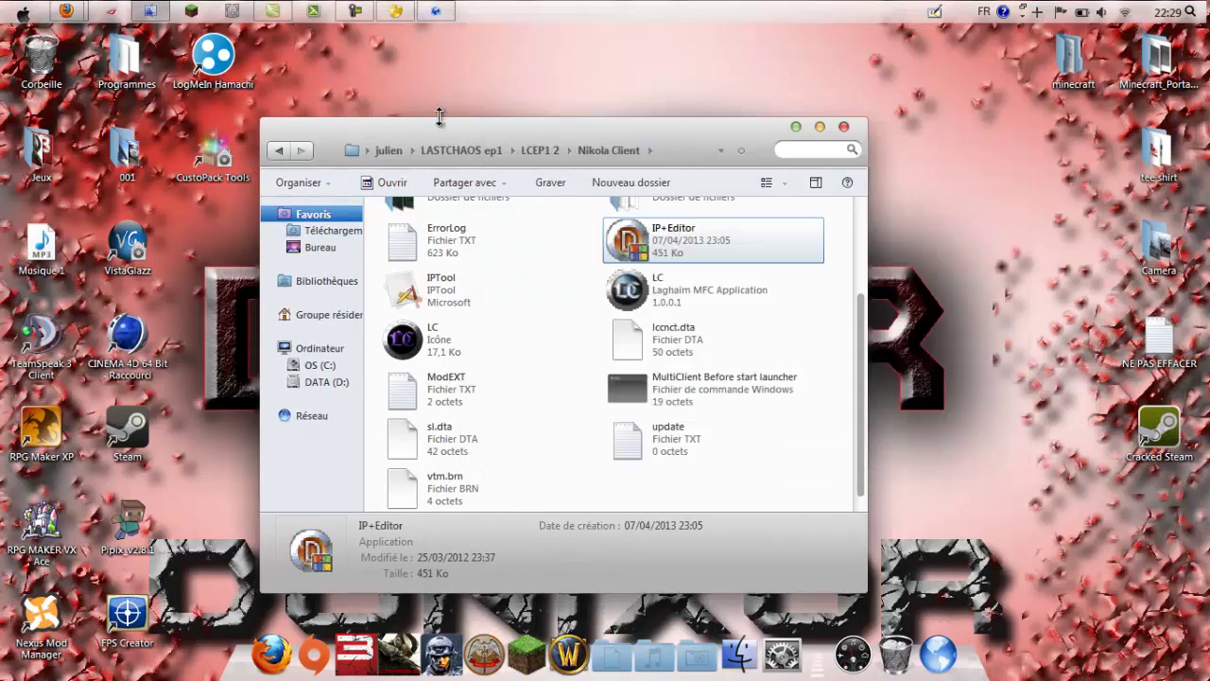
# Step: Run 'MultiClient Before start launcher', close Explorer, and position the loading Last Chaos window
pyautogui.doubleClick(636, 392)
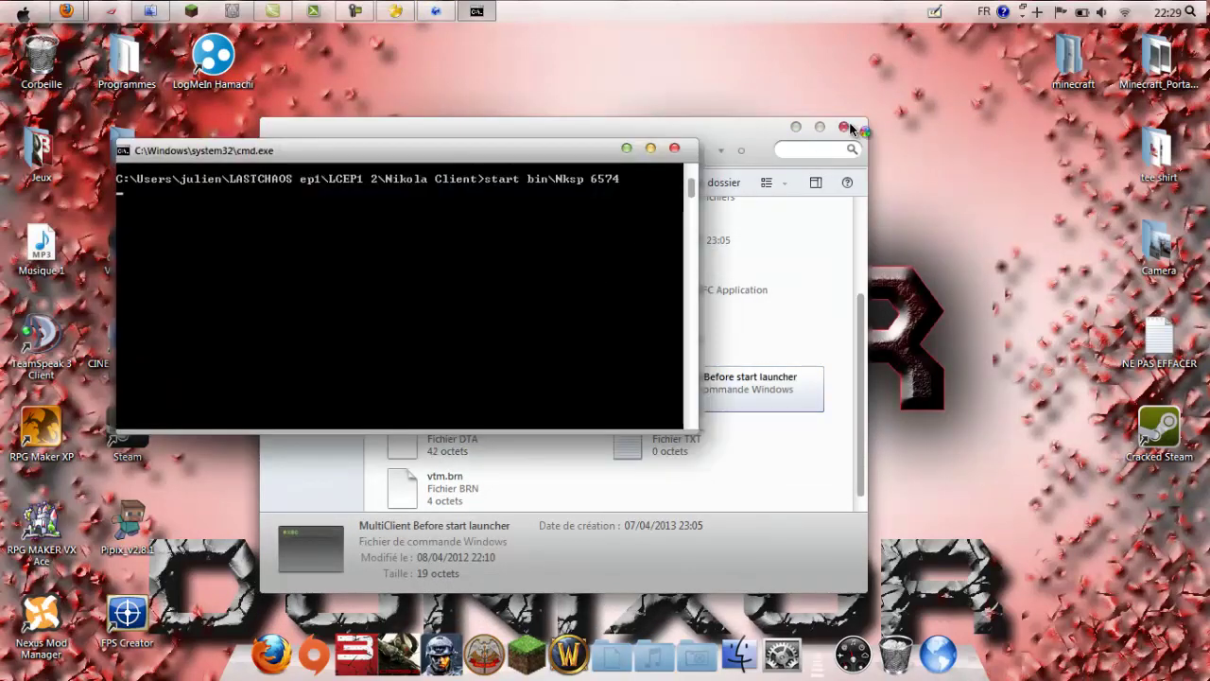
pyautogui.click(853, 128)
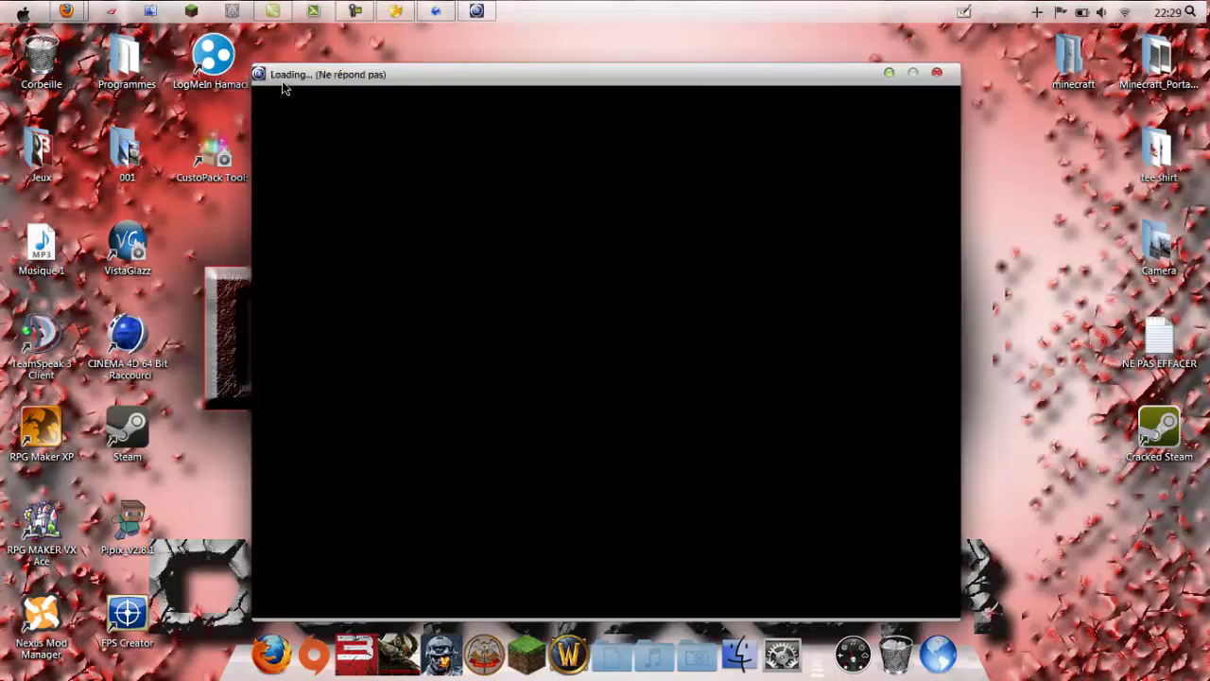
pyautogui.moveTo(322, 76); pyautogui.dragTo(269, 75)
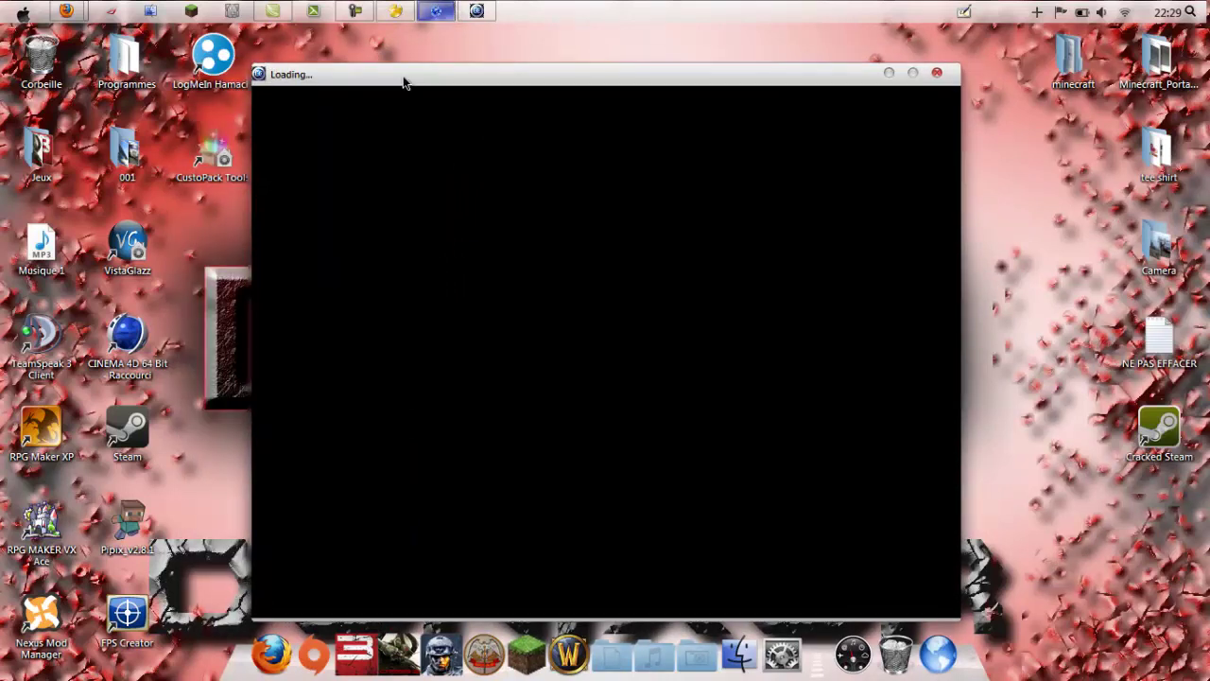
pyautogui.moveTo(401, 83); pyautogui.dragTo(266, 70)
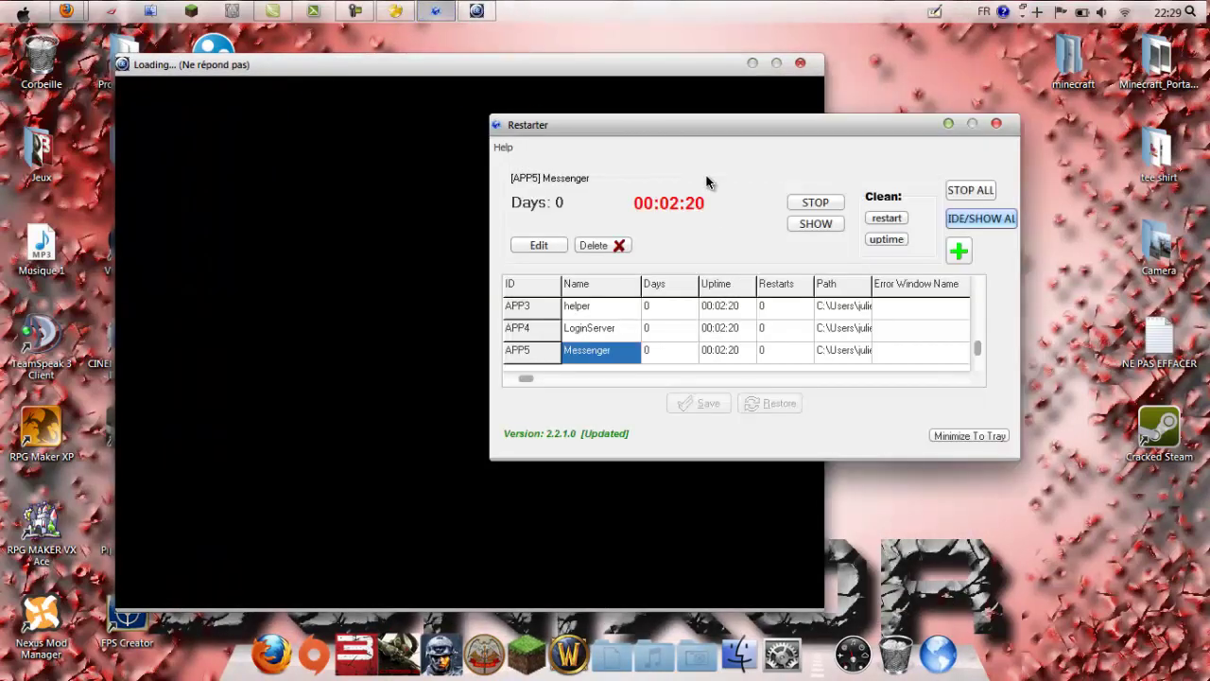
pyautogui.moveTo(703, 126); pyautogui.dragTo(833, 105)
pyautogui.click(571, 59)
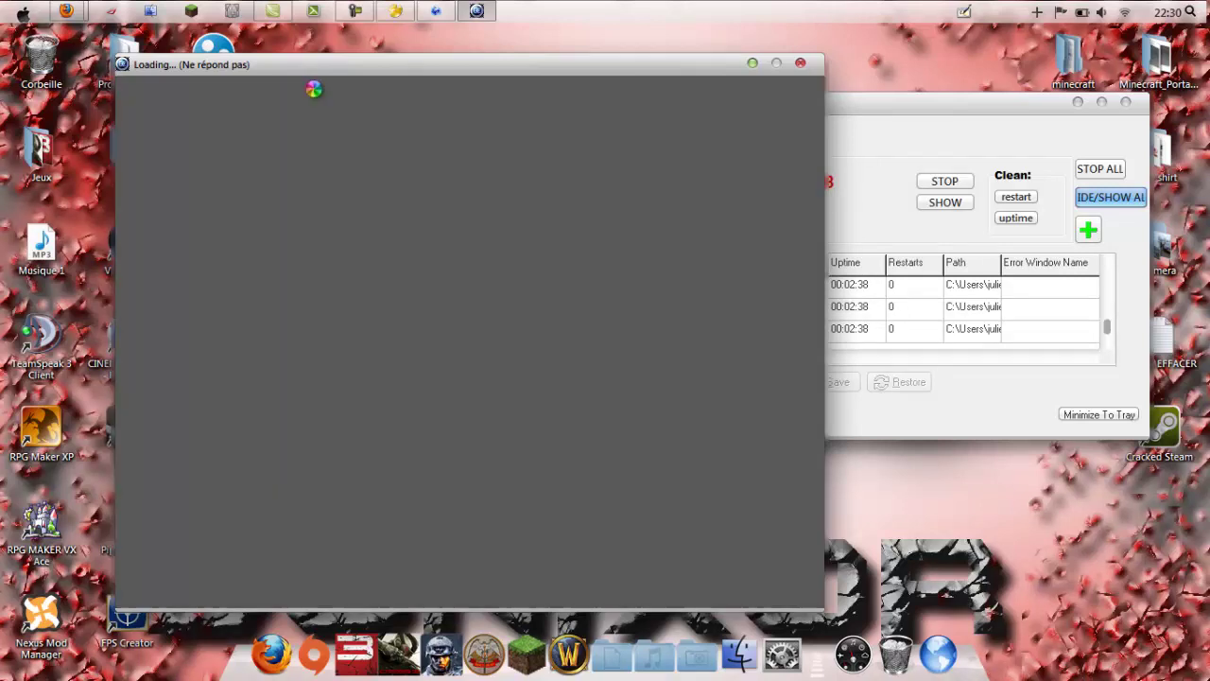
pyautogui.moveTo(313, 68); pyautogui.dragTo(285, 77)
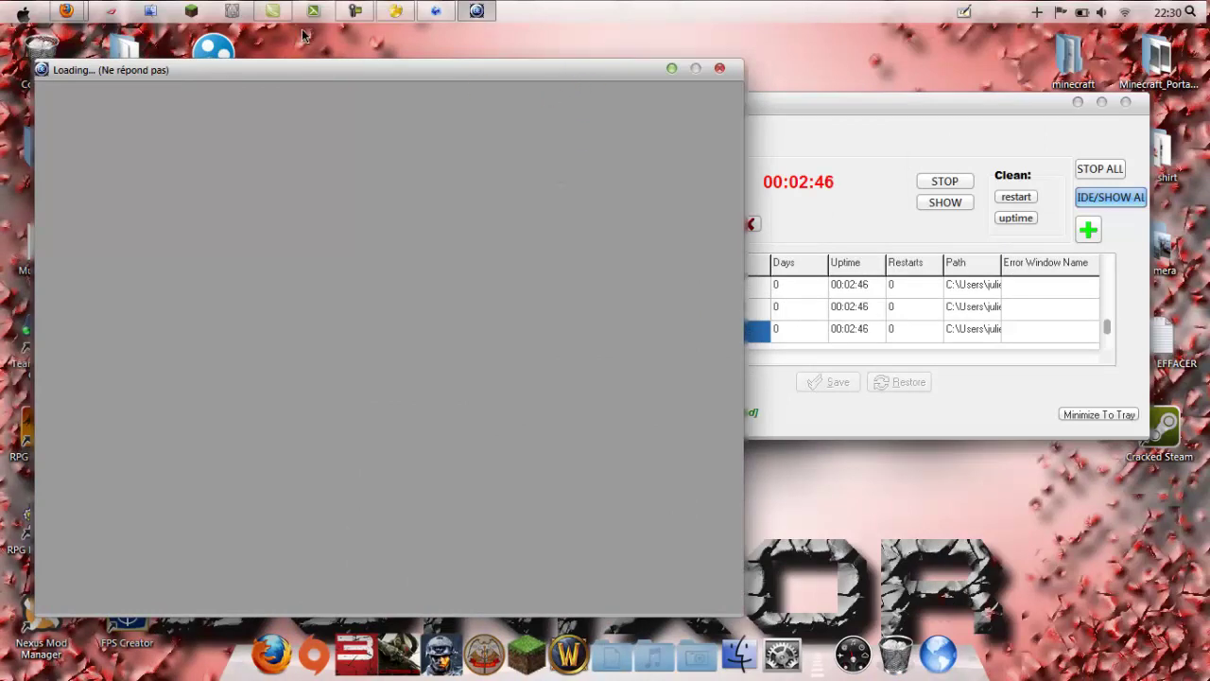
pyautogui.moveTo(262, 72)
pyautogui.mouseDown()
pyautogui.moveTo(224, 67)
pyautogui.moveTo(263, 61)
pyautogui.mouseUp()
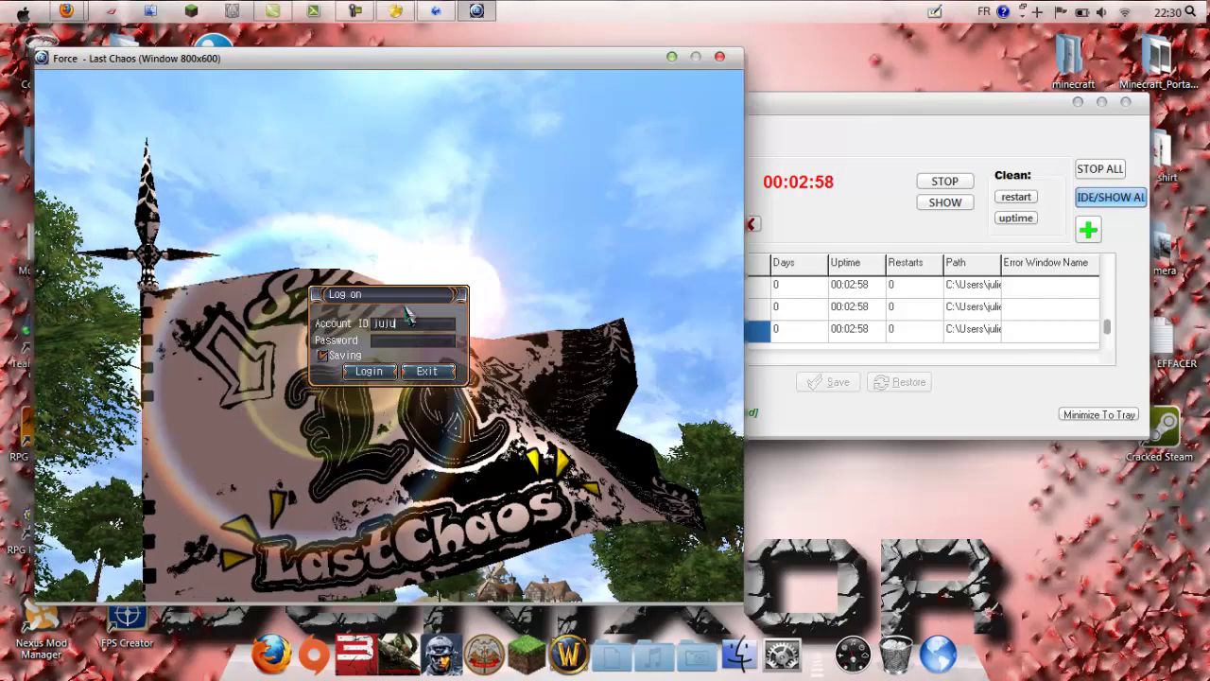
# Step: Log in with the account name and password, then connect to the Force LC-1 server
pyautogui.click(409, 322)
pyautogui.press('BackSpace')
pyautogui.press('BackSpace')
pyautogui.press('BackSpace')
pyautogui.press('BackSpace')
pyautogui.write('test')
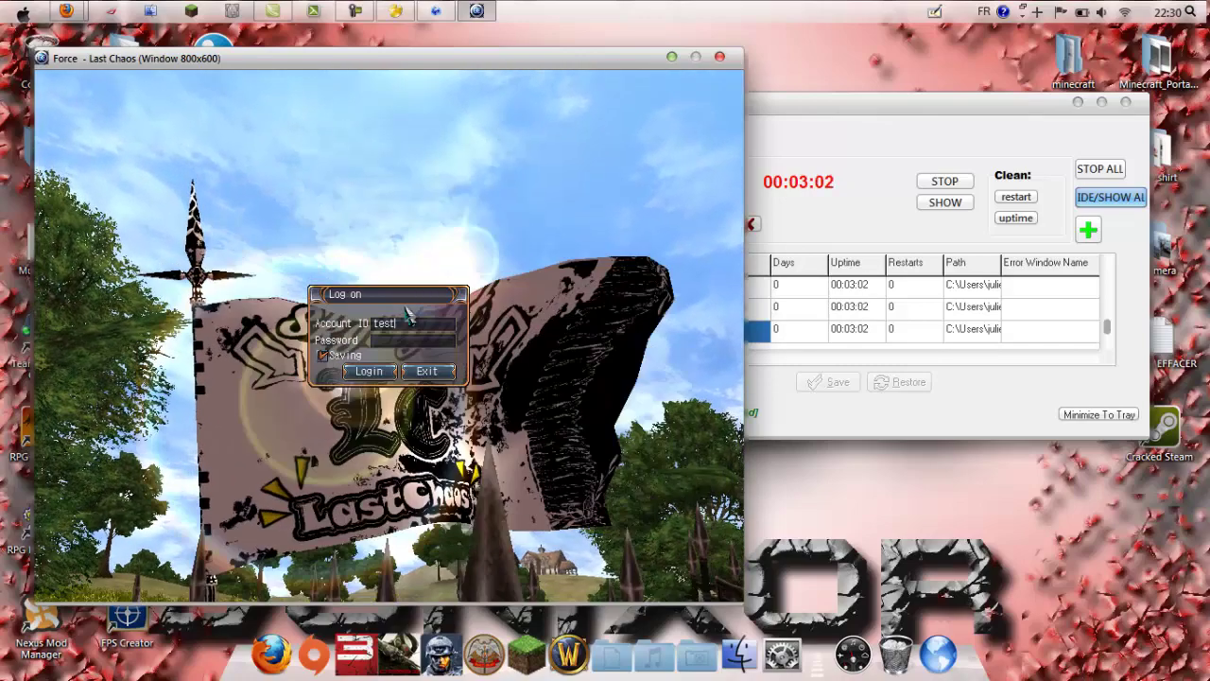
pyautogui.press('Tab')
pyautogui.write('***')
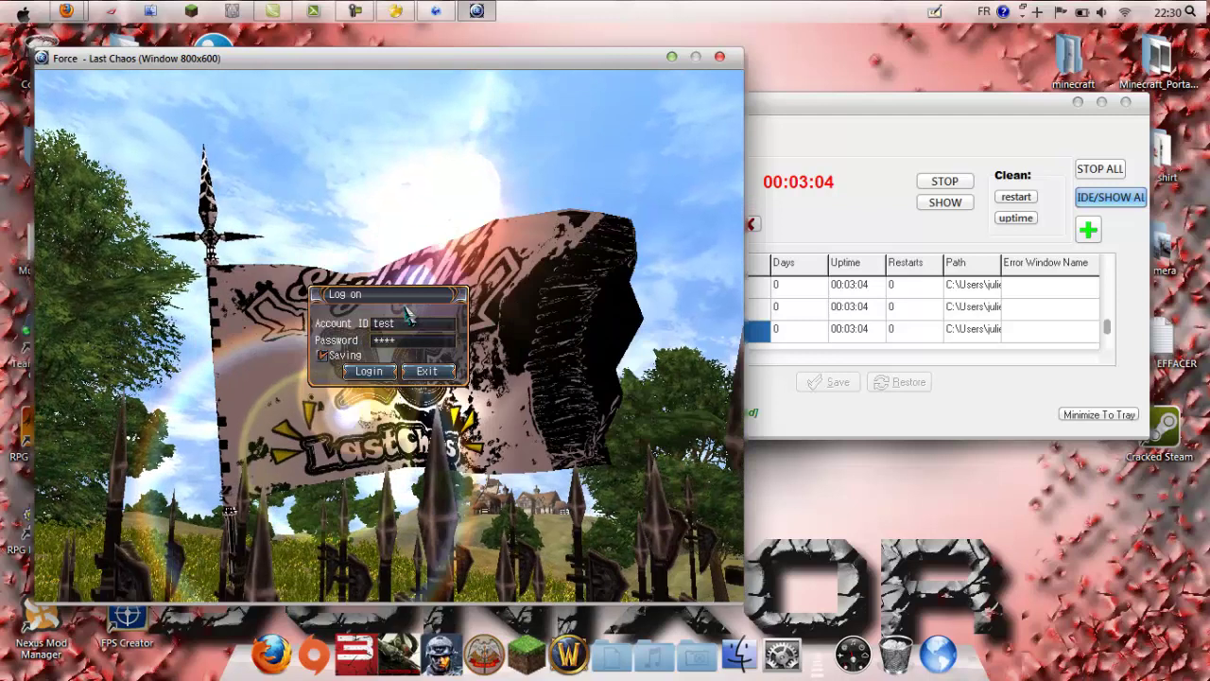
pyautogui.press('Return')
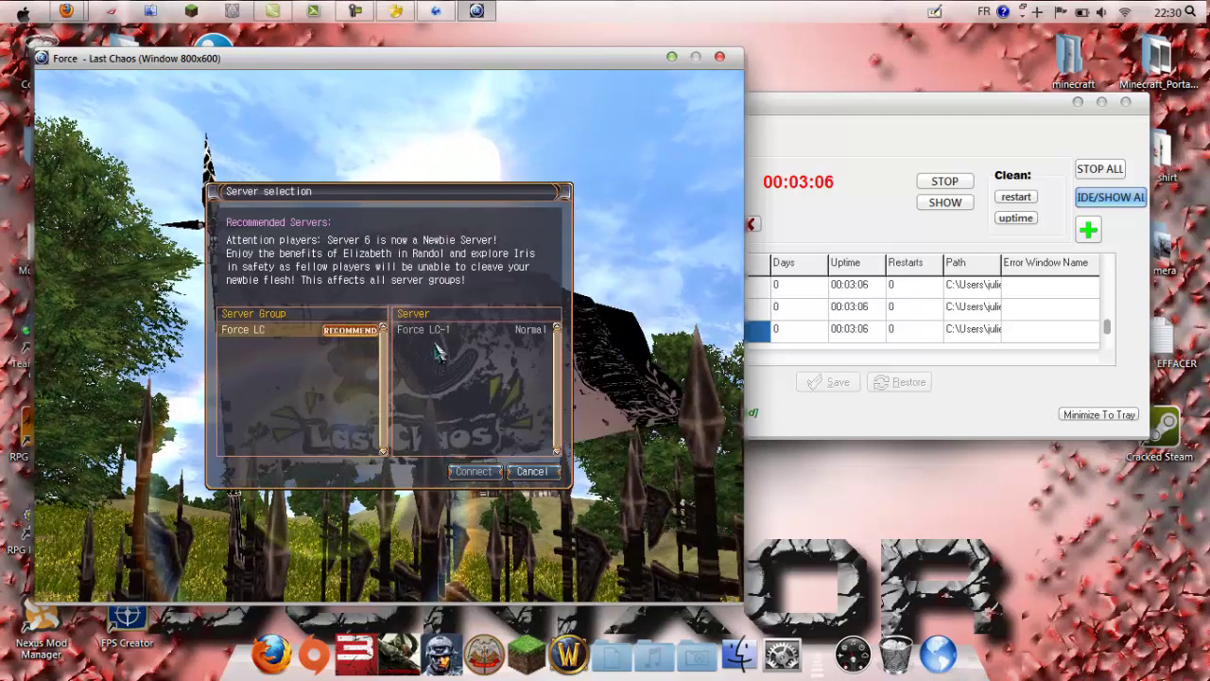
pyautogui.click(408, 329)
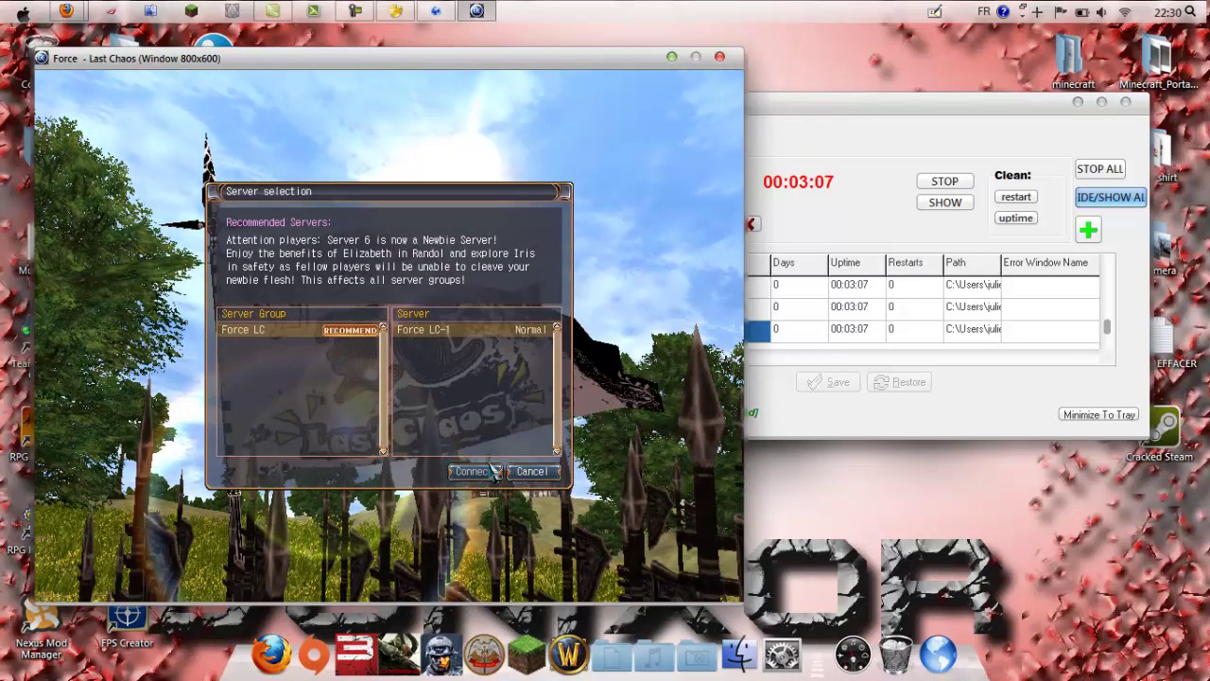
pyautogui.click(493, 471)
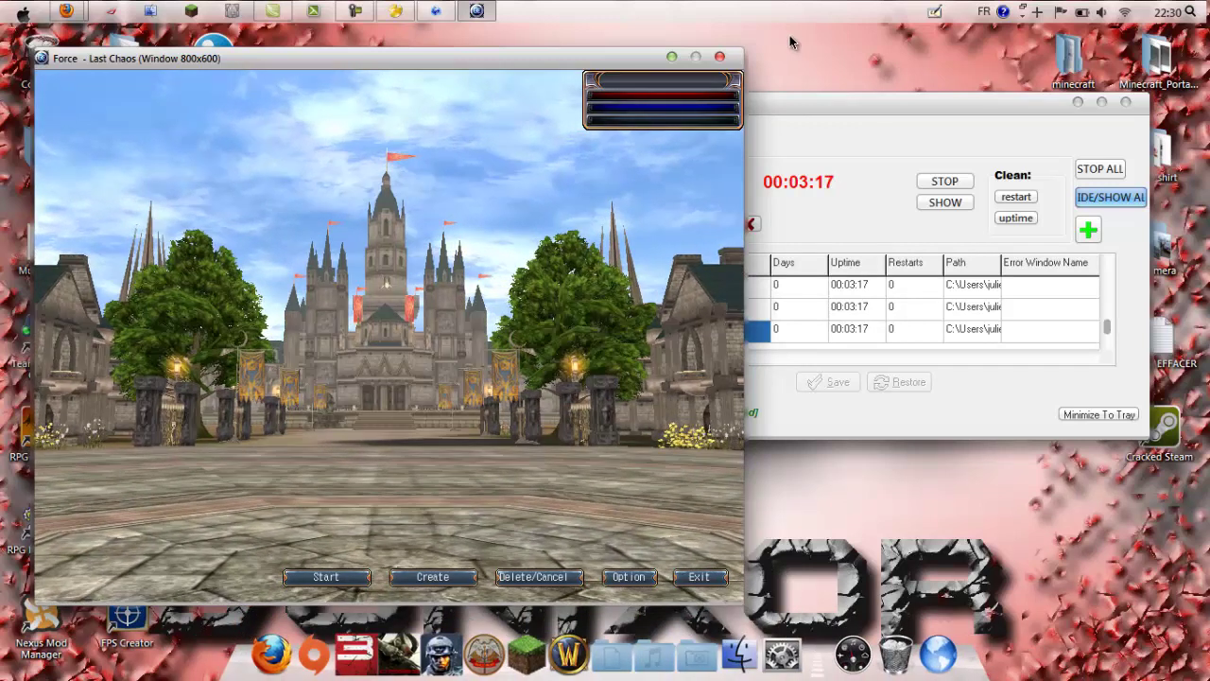
# Step: Start a new character and cycle the class selector past Sorcerer and Titan to Knight
pyautogui.click(23, 11)
pyautogui.click(715, 7)
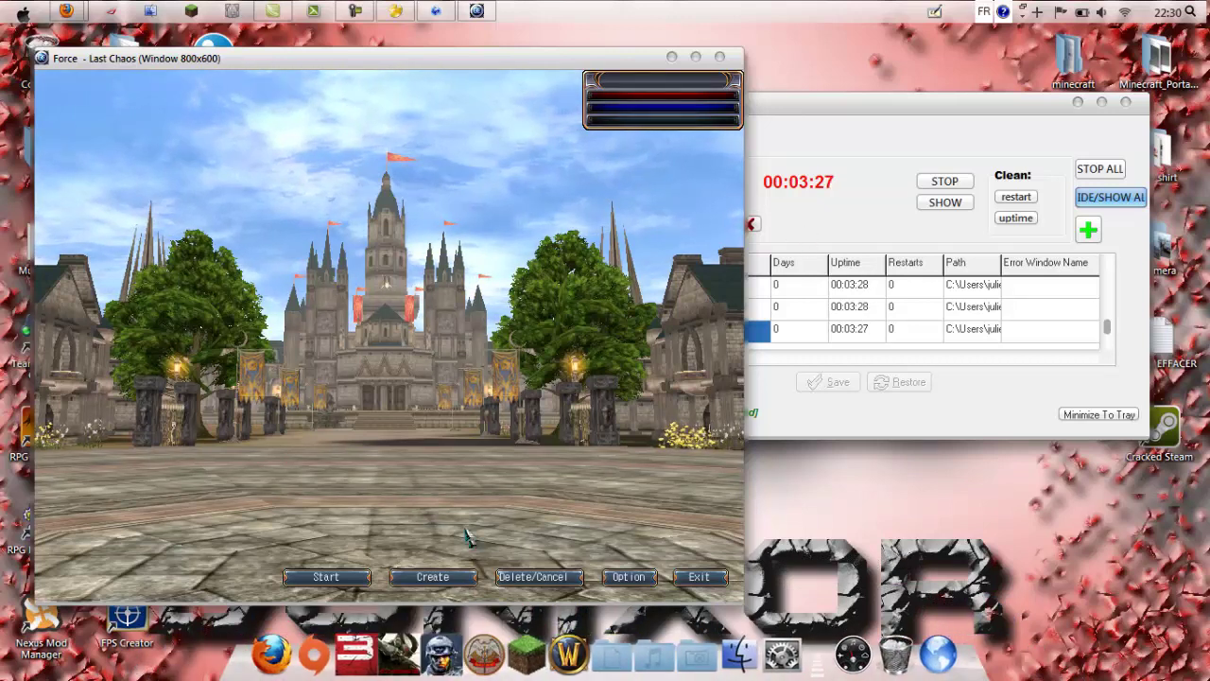
pyautogui.click(432, 577)
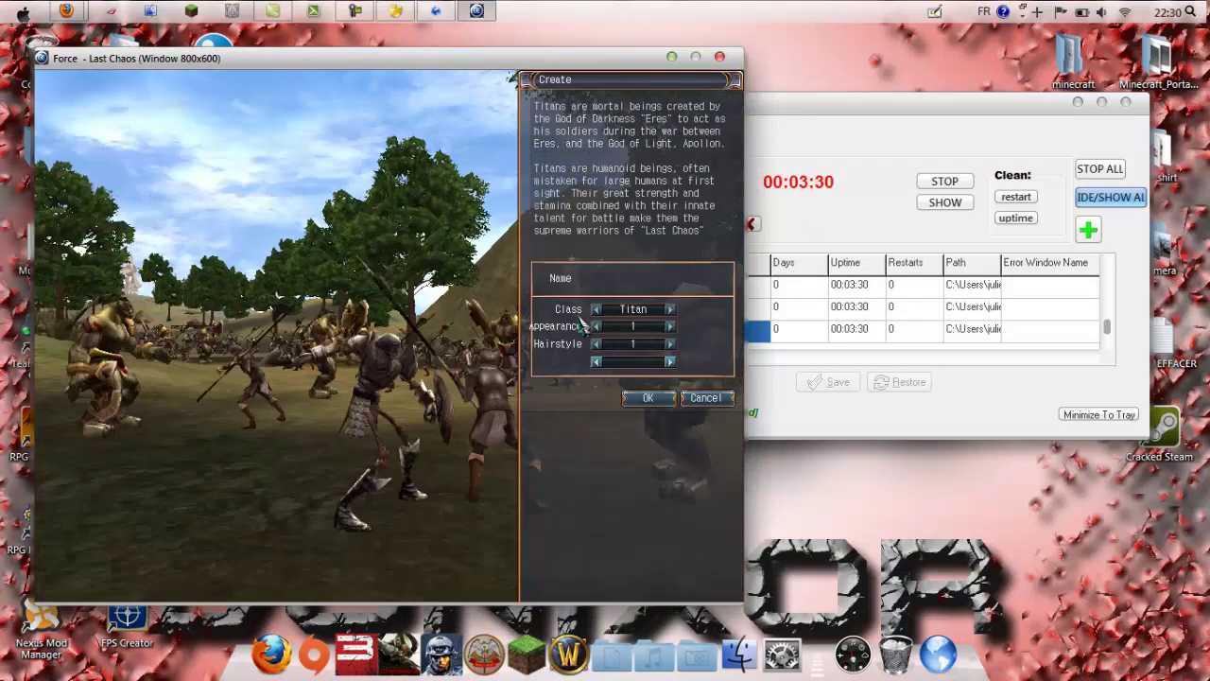
pyautogui.click(667, 310)
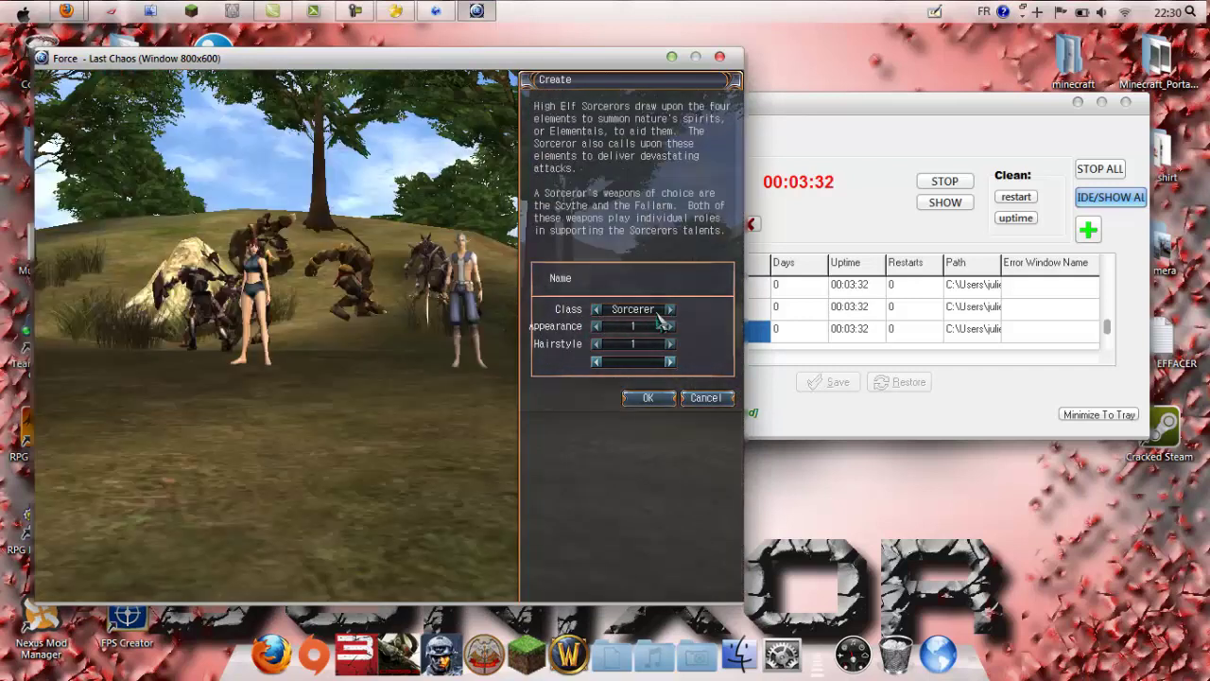
pyautogui.click(667, 310)
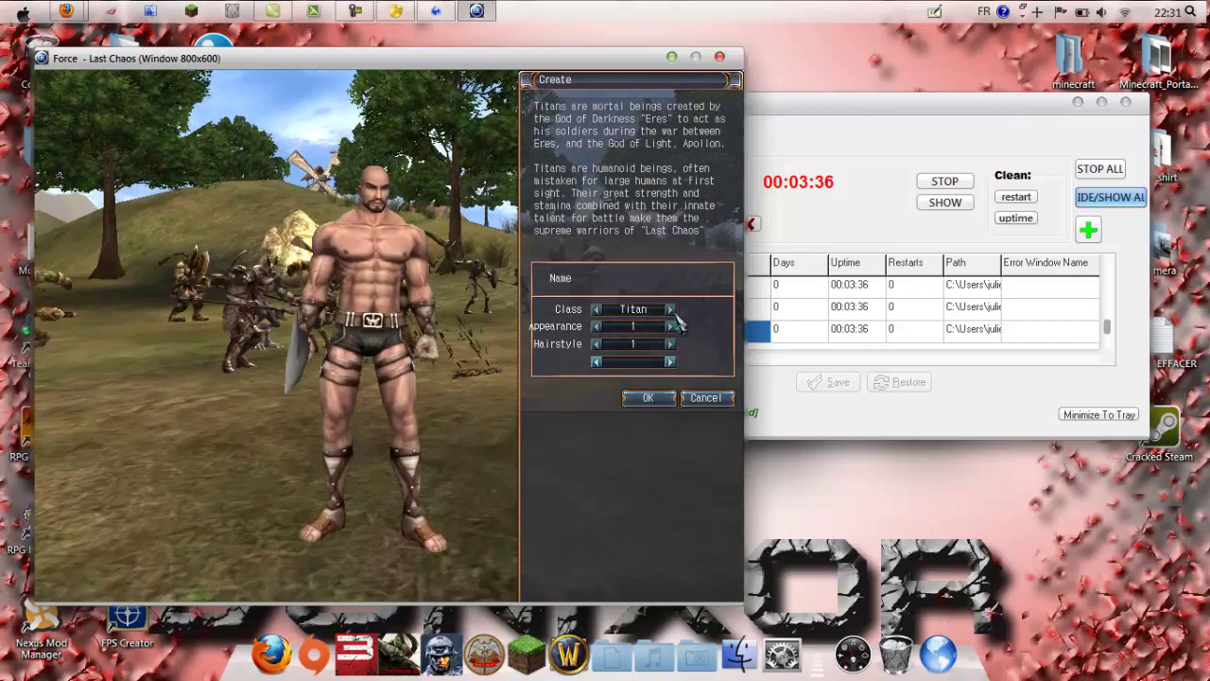
pyautogui.click(670, 310)
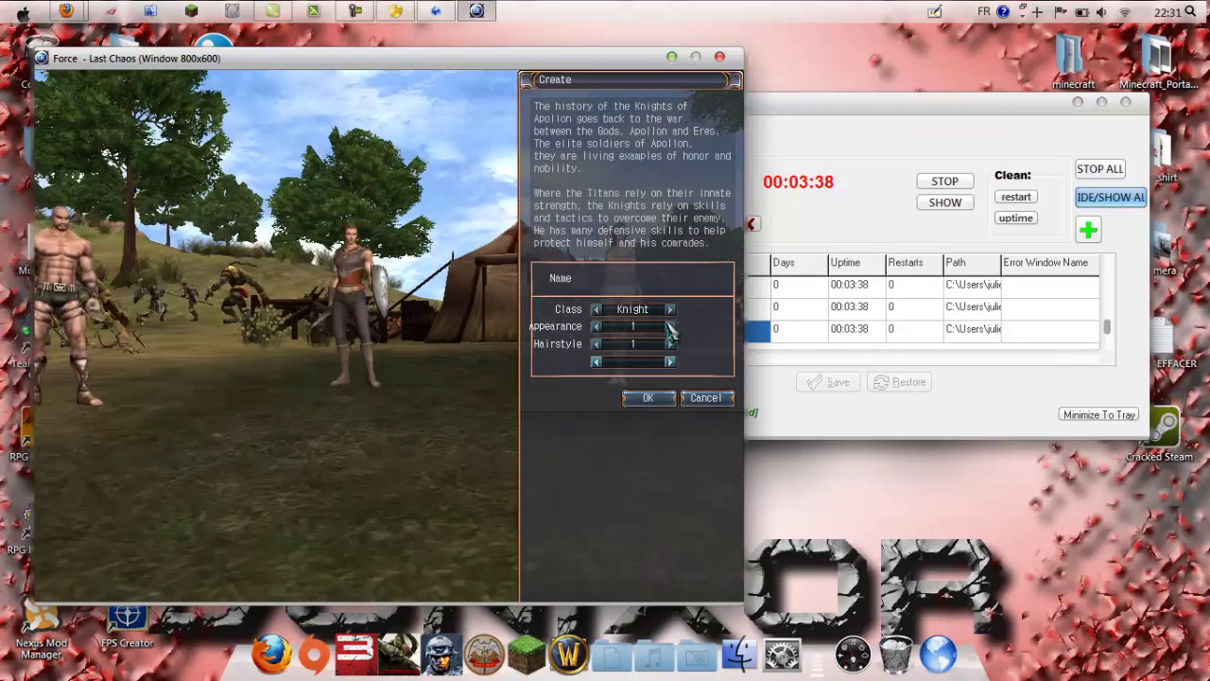
# Step: Name the knight 'qgggrf', create it, and select the new character
pyautogui.click(635, 281)
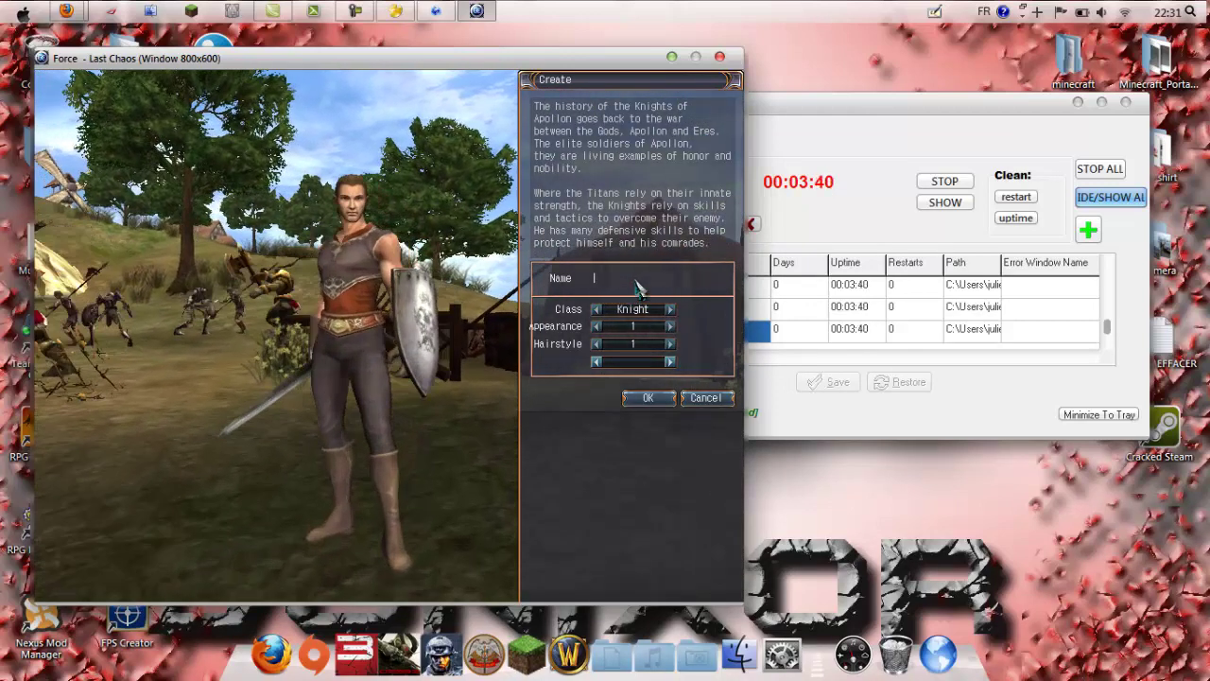
pyautogui.write('qgggrf')
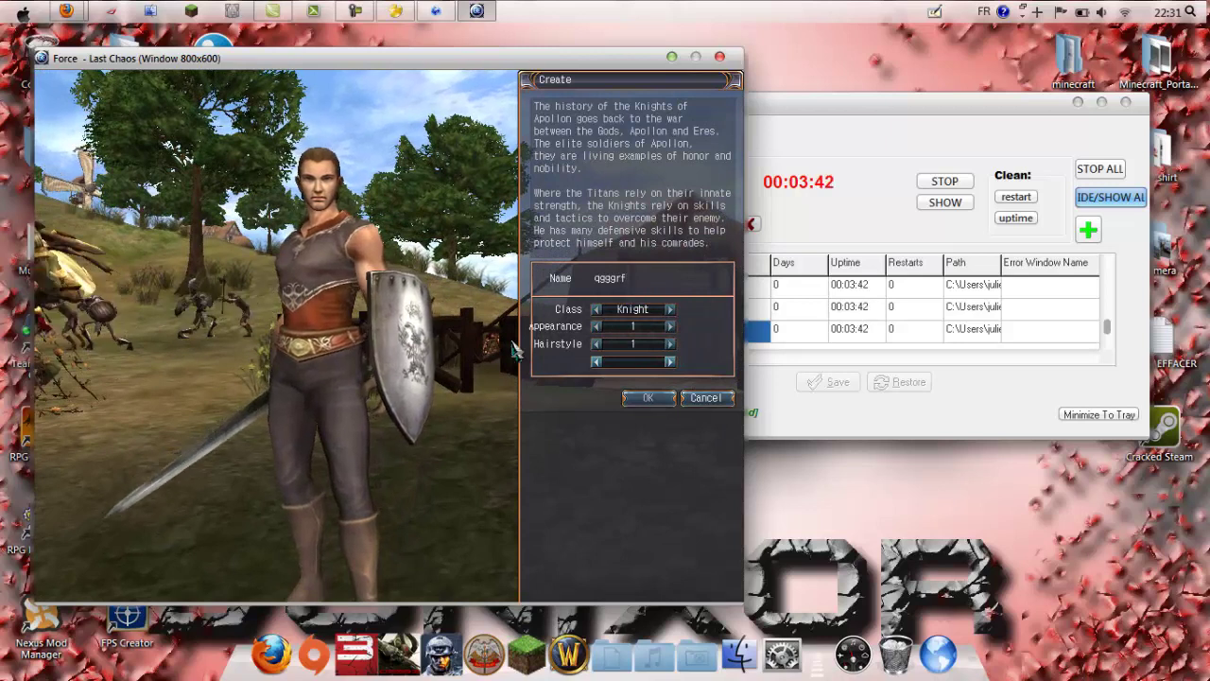
pyautogui.press('Return')
pyautogui.click(300, 435)
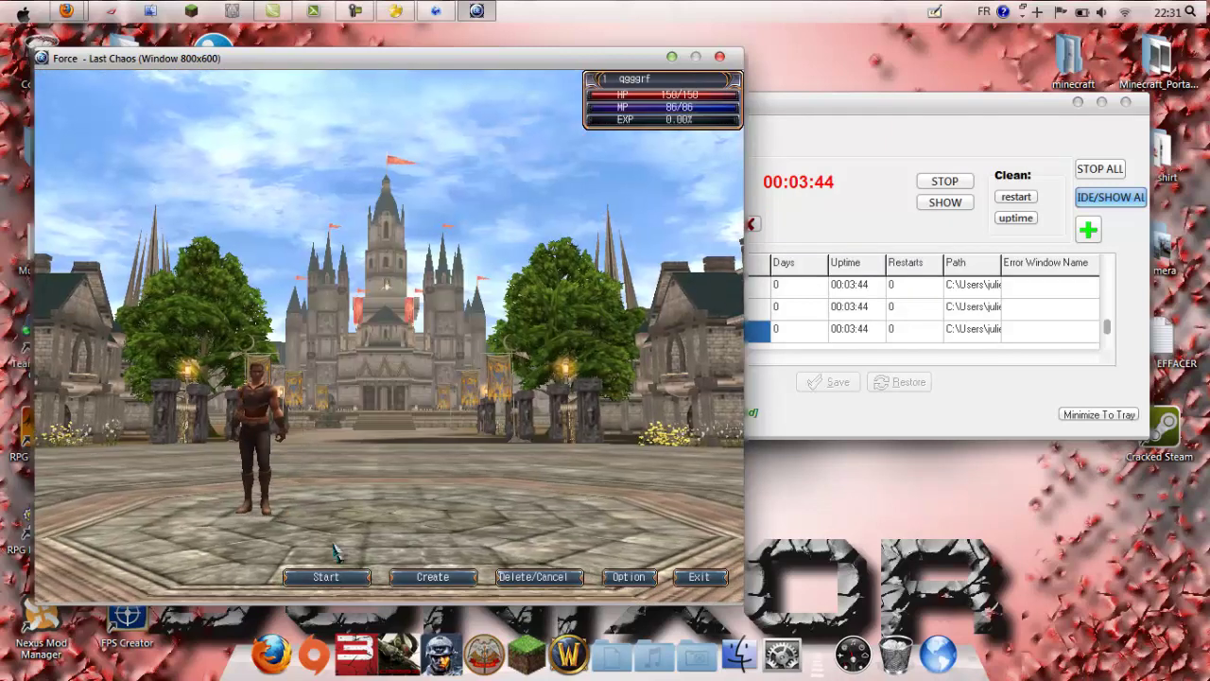
# Step: Enter the game with the knight and acknowledge the personal dungeon notice
pyautogui.press('Return')
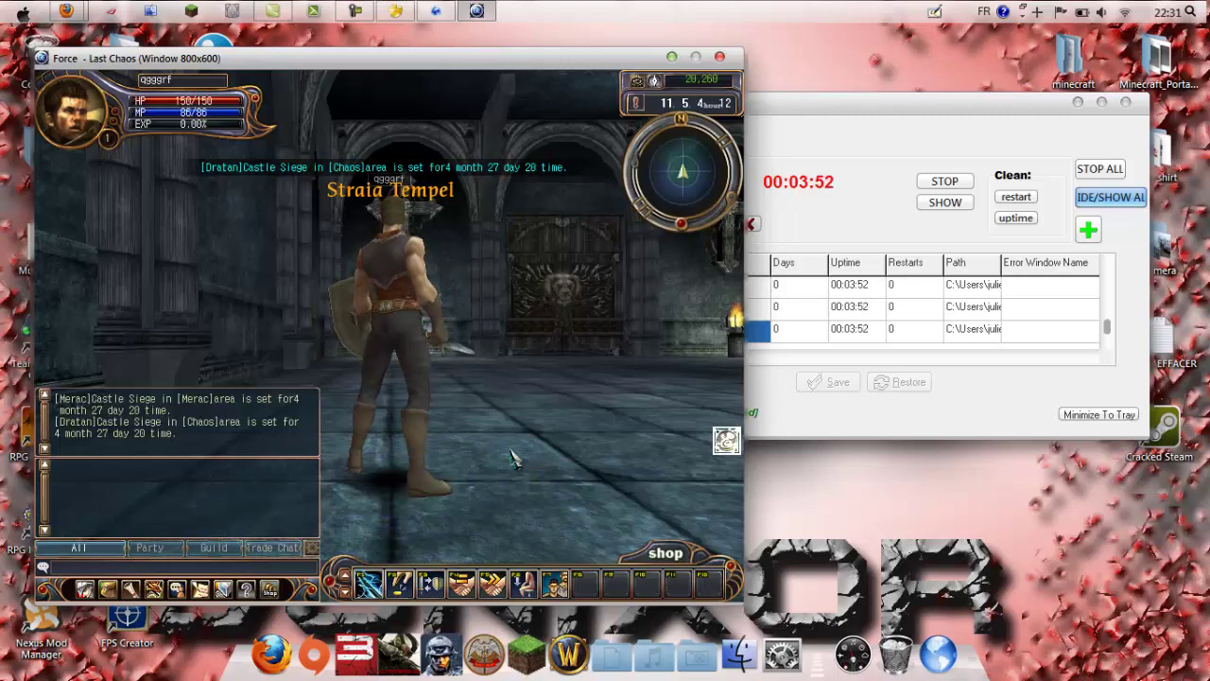
pyautogui.click(451, 378)
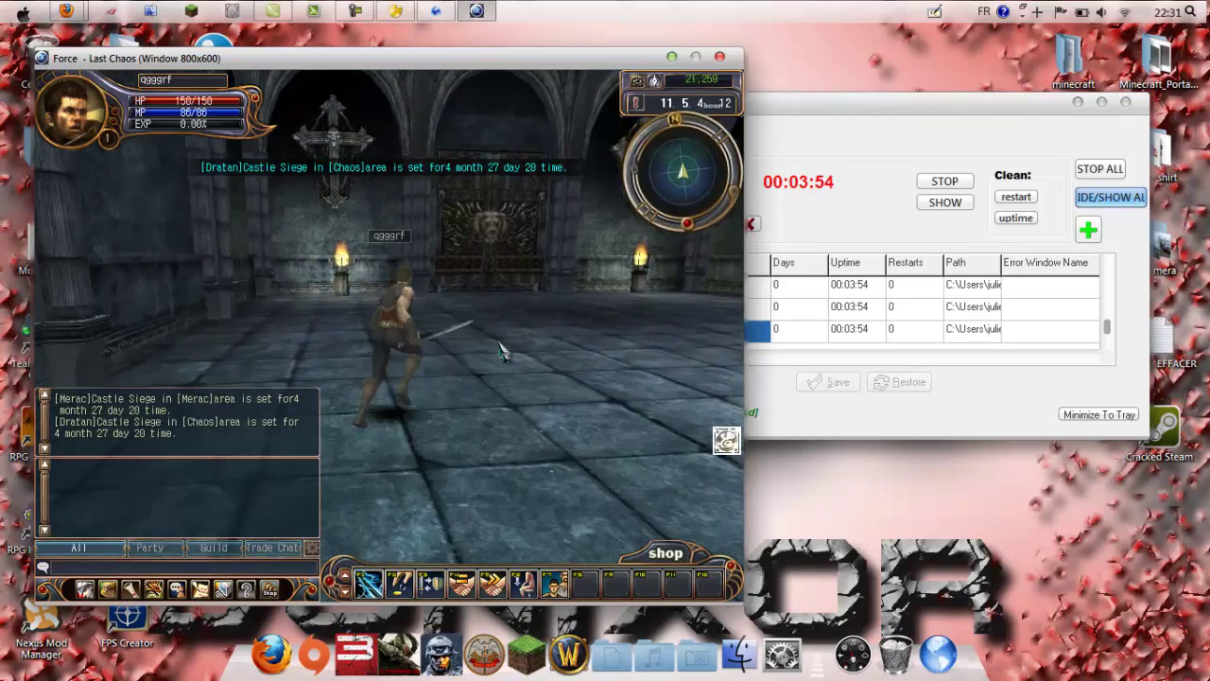
pyautogui.click(300, 412)
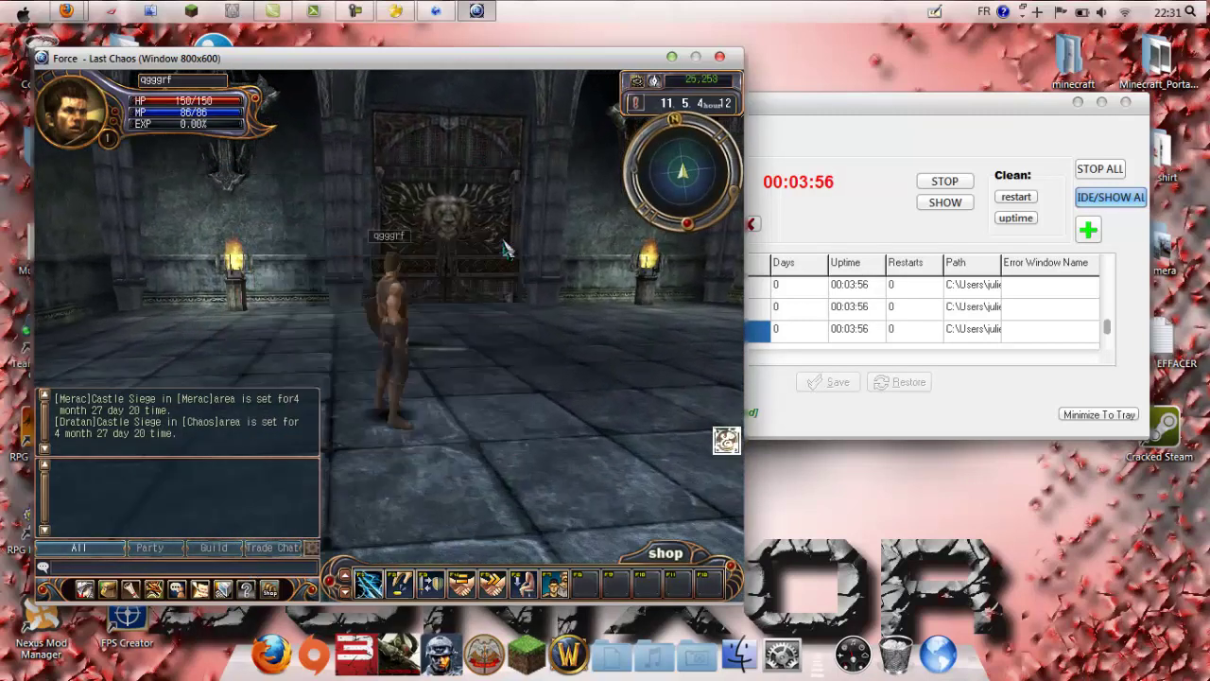
pyautogui.click(491, 405)
pyautogui.click(327, 388)
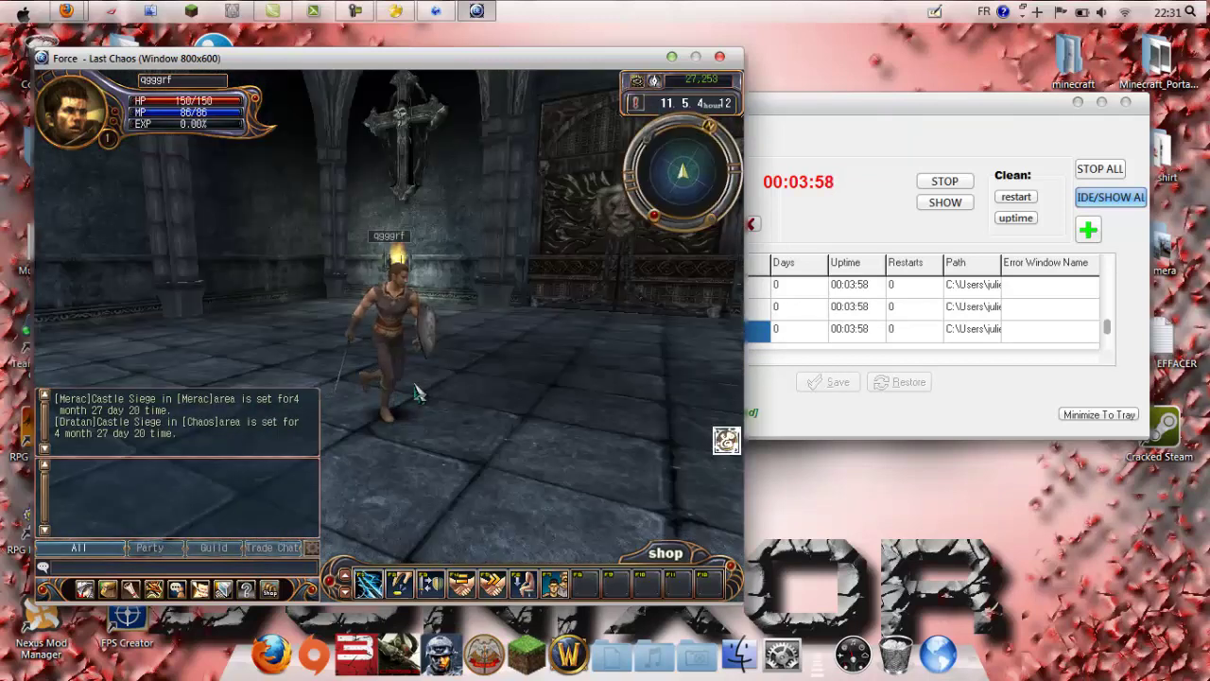
pyautogui.click(180, 596)
pyautogui.click(182, 595)
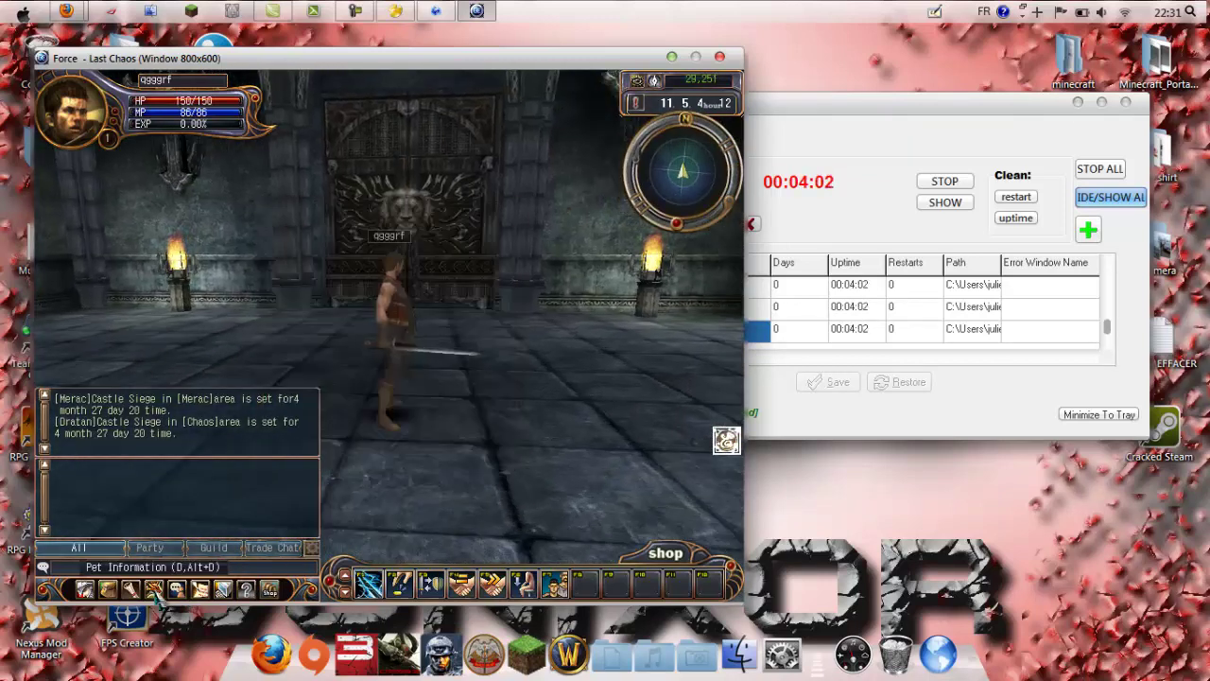
# Step: Abandon the Tutorial Quest from the quest book and confirm the cancellation
pyautogui.click(153, 591)
pyautogui.click(287, 218)
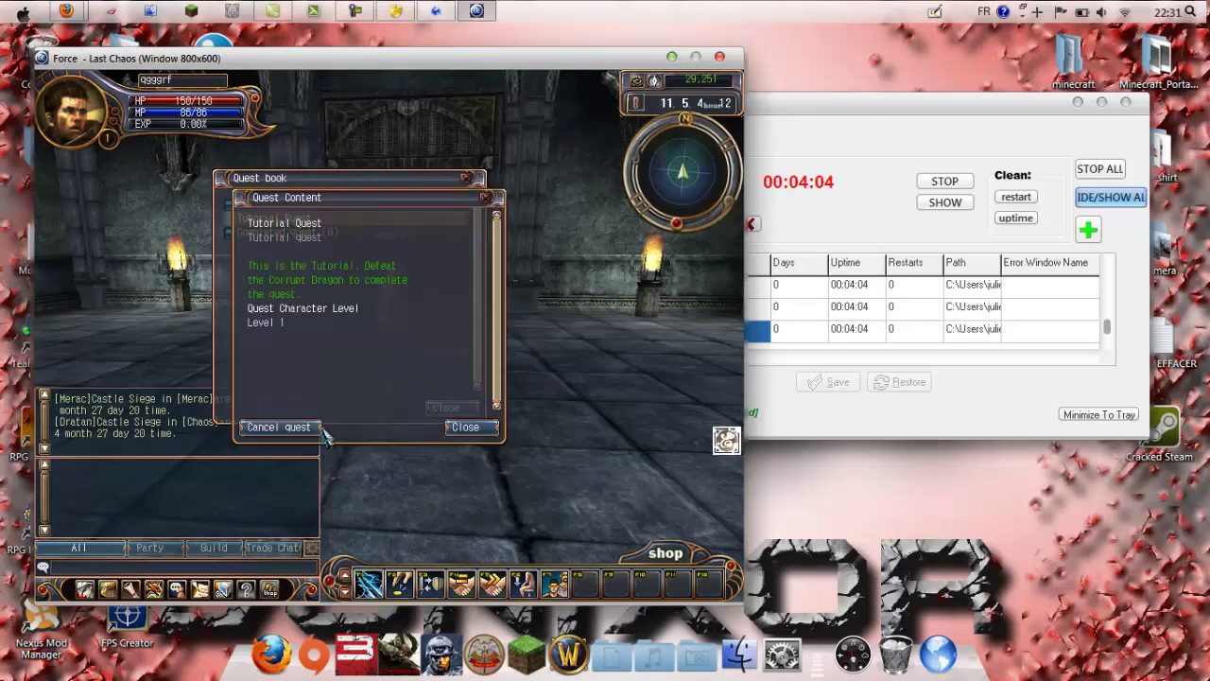
pyautogui.click(280, 426)
pyautogui.click(364, 243)
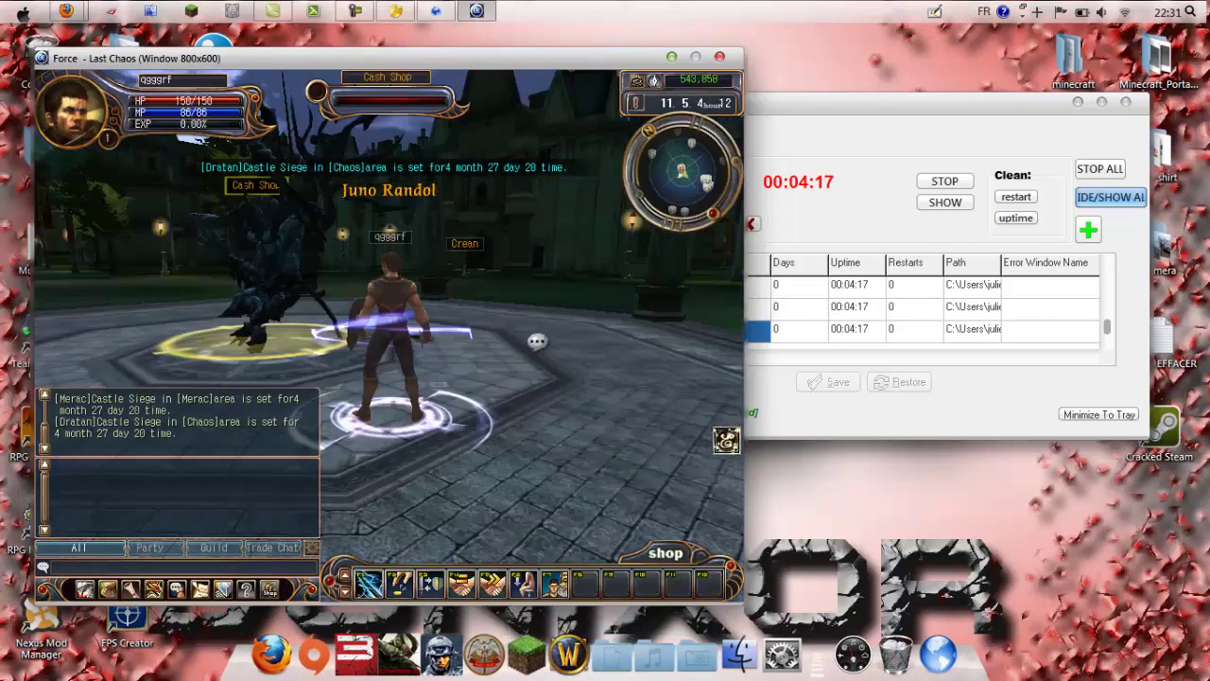
# Step: Run the knight across the plaza to the Cash Shop merchant and view its wares
pyautogui.click(409, 342)
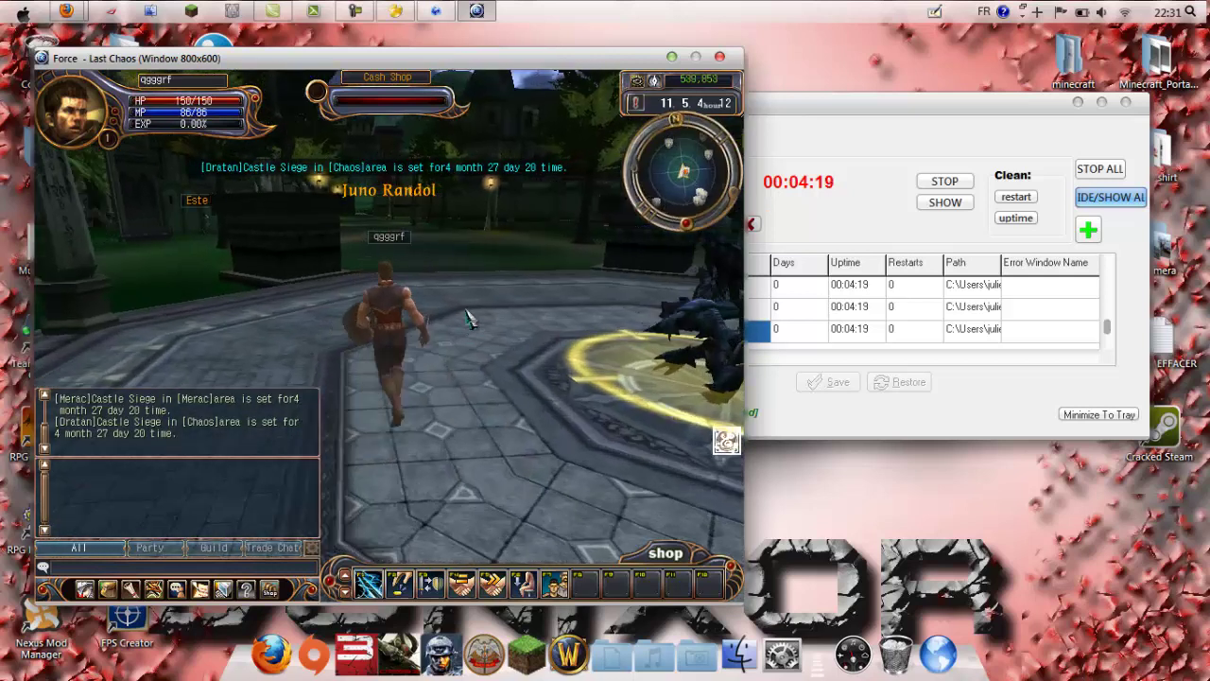
pyautogui.click(624, 331)
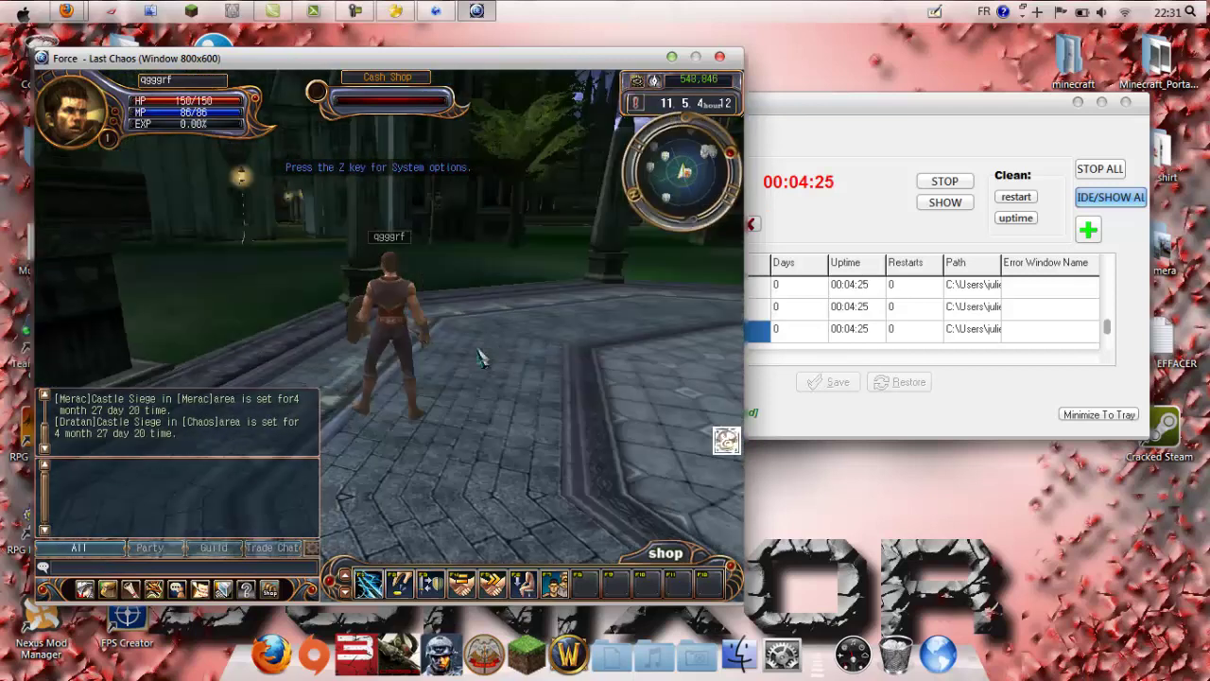
pyautogui.click(499, 349)
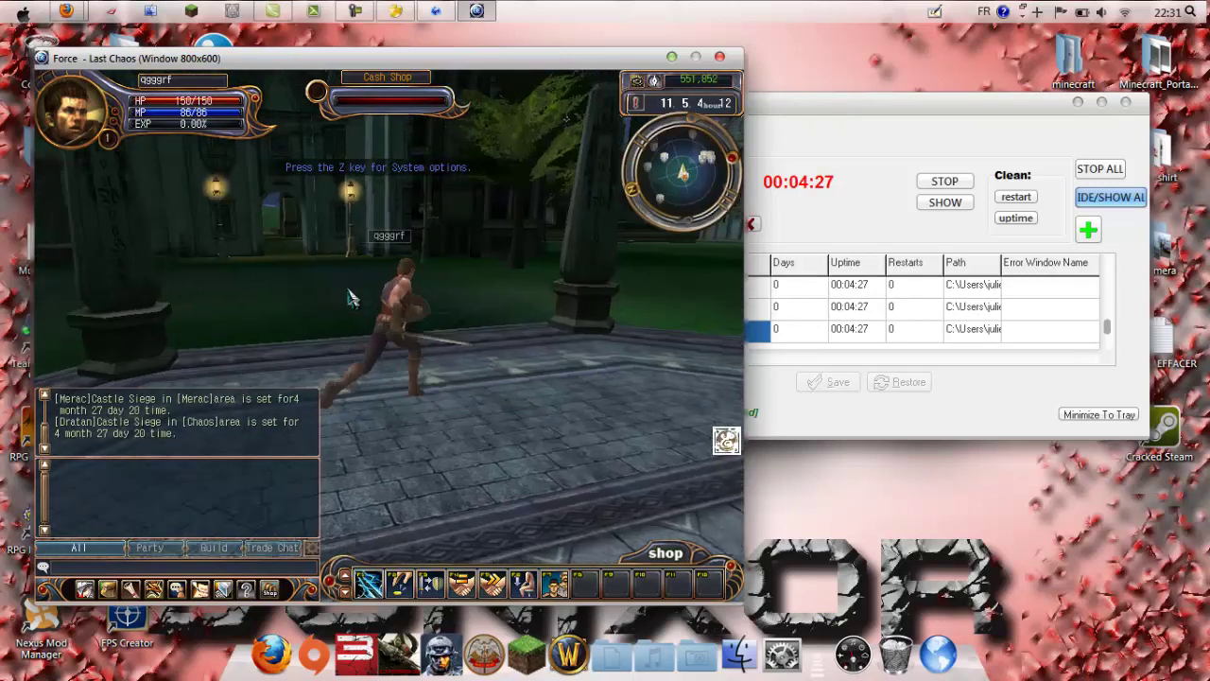
pyautogui.click(611, 364)
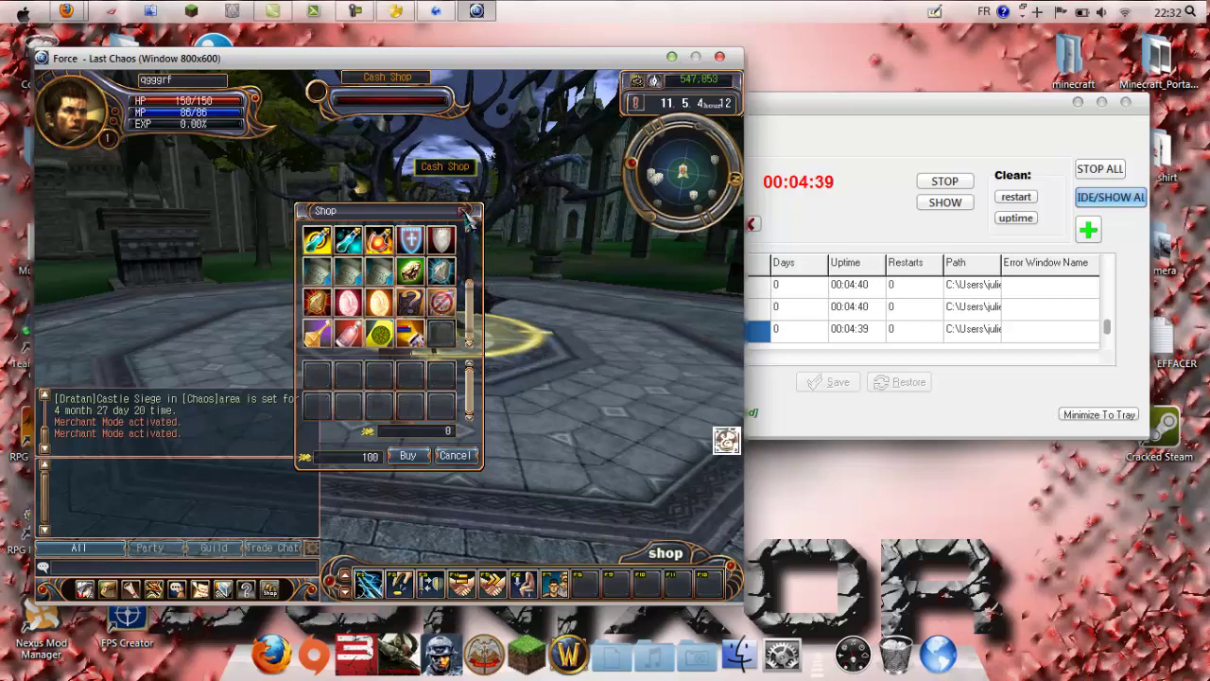
# Step: Leave the shop and run off the plaza through the stone archway
pyautogui.click(305, 289)
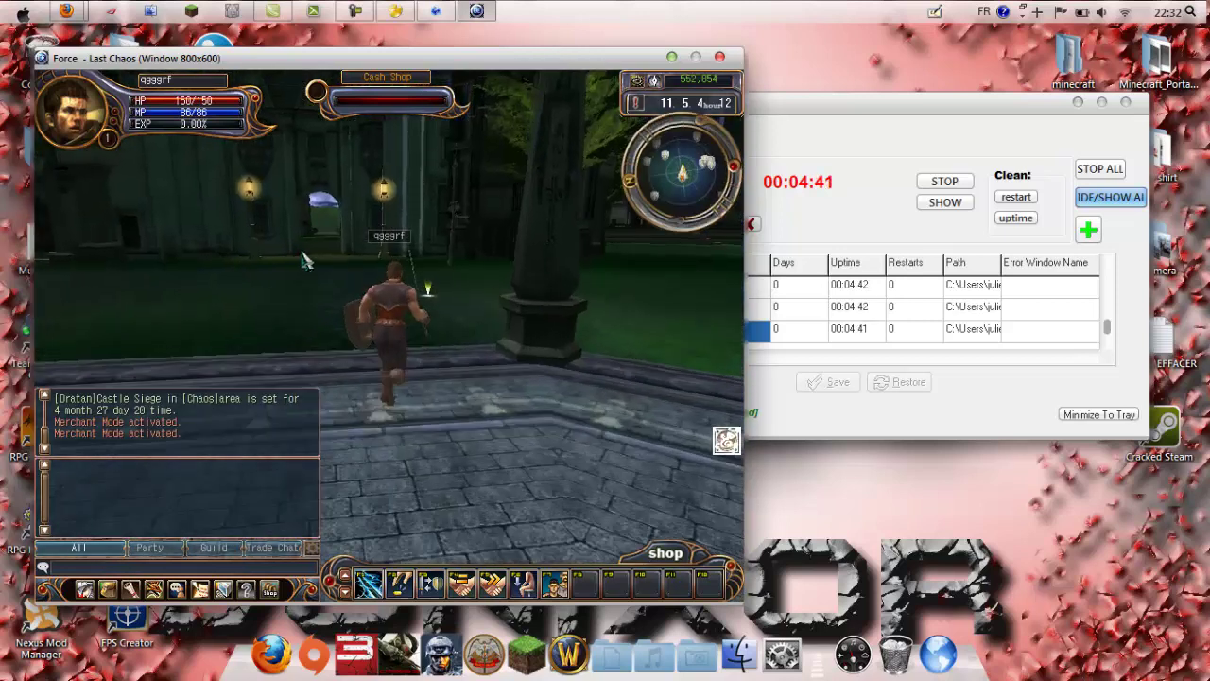
pyautogui.click(310, 289)
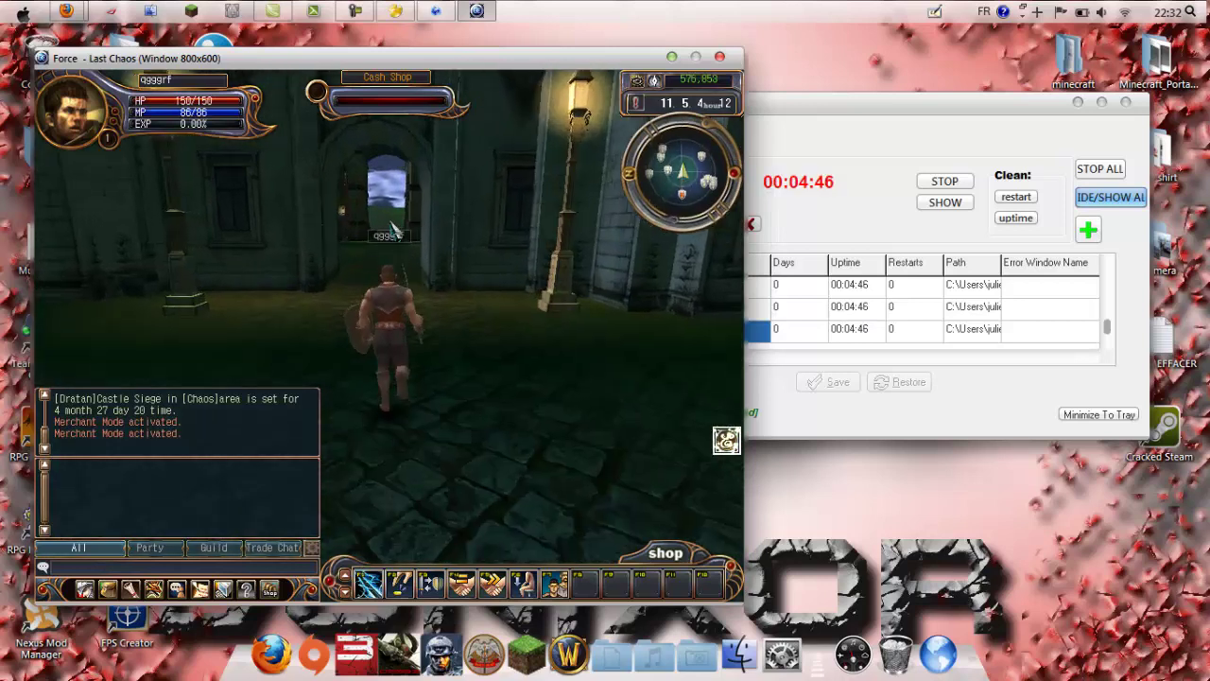
pyautogui.click(392, 227)
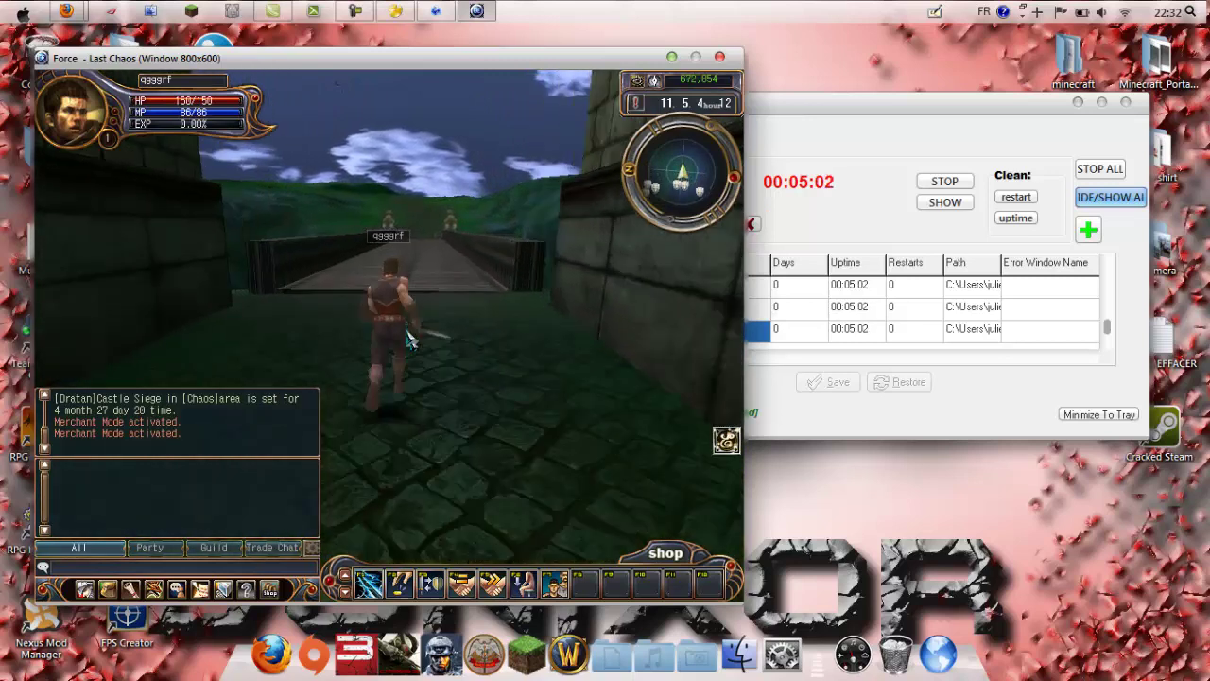
# Step: Steer the knight across the bridge, check the Juno world map, then run on across the grass
pyautogui.moveTo(409, 340); pyautogui.dragTo(451, 173)
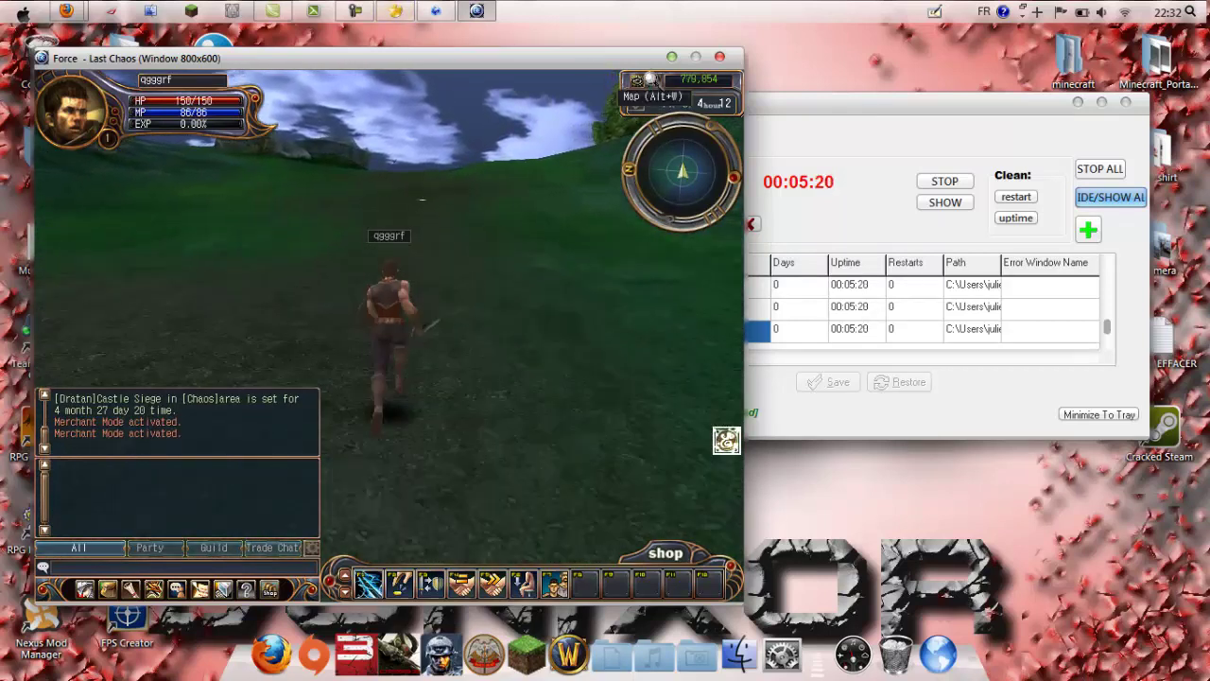
pyautogui.click(651, 80)
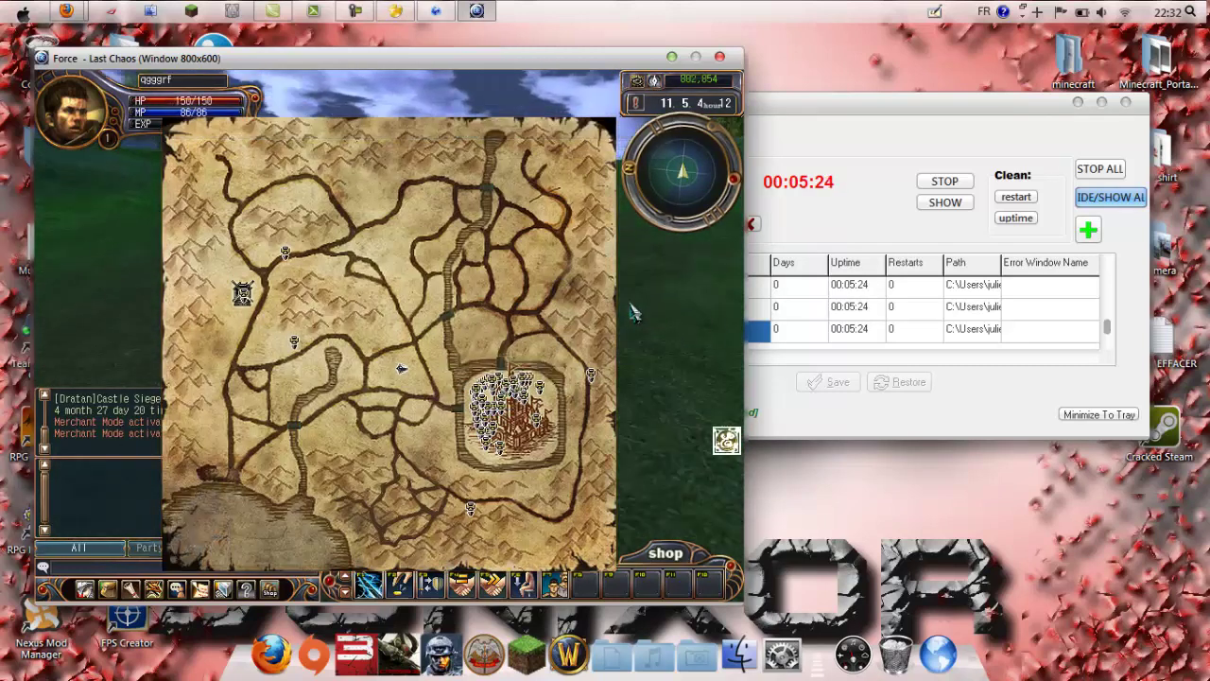
pyautogui.moveTo(581, 110)
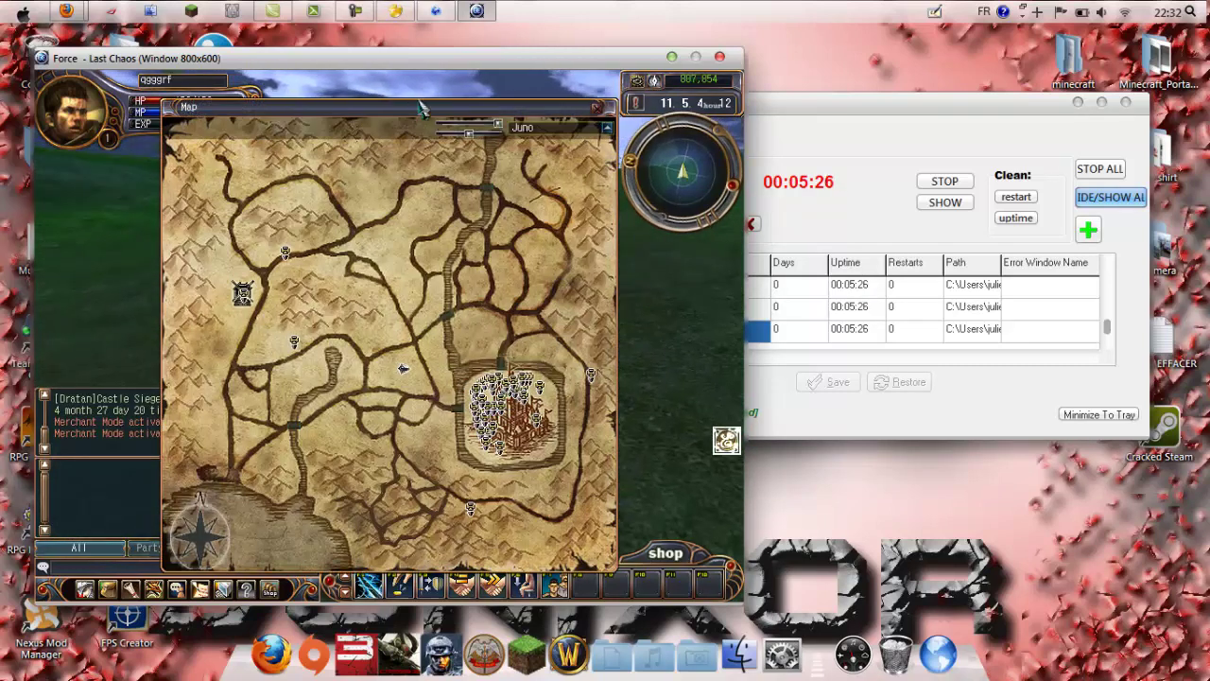
pyautogui.click(596, 111)
pyautogui.click(469, 206)
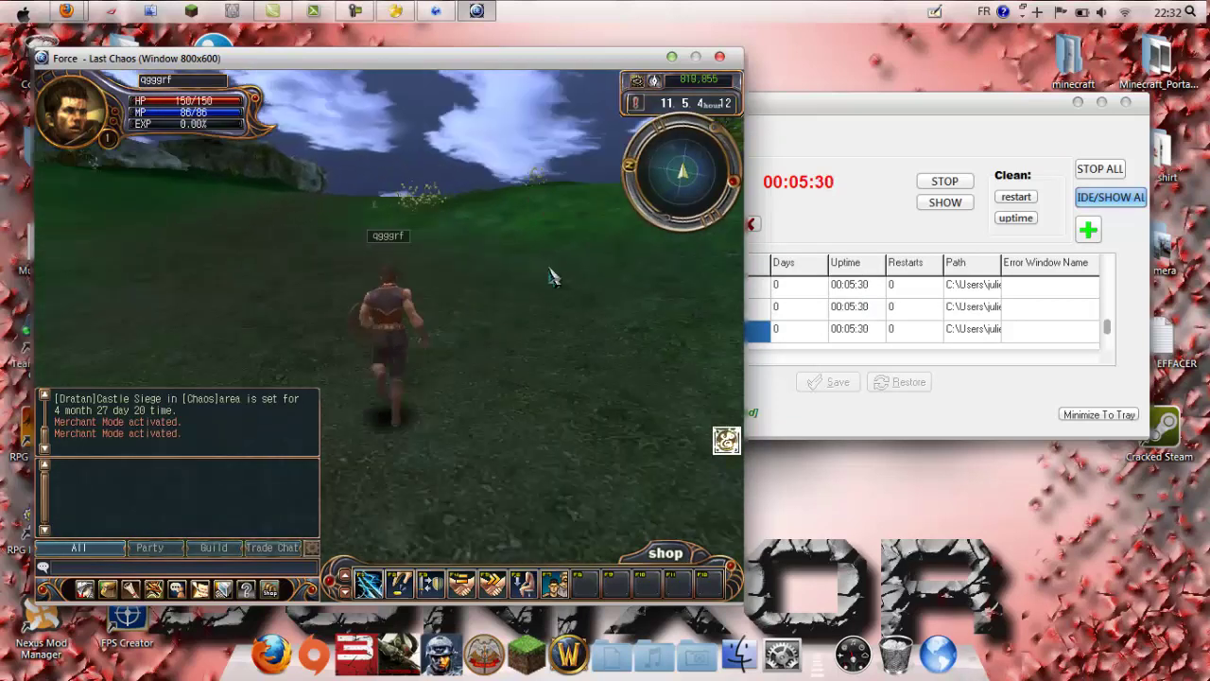